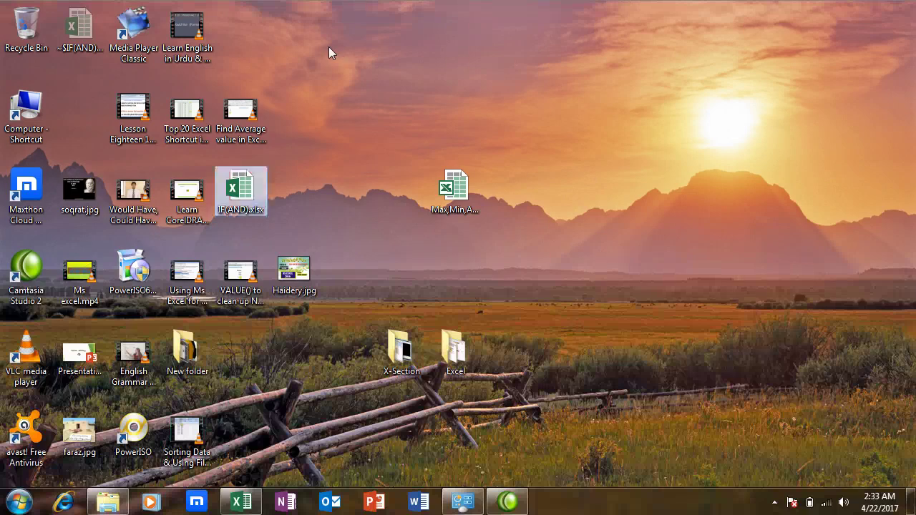
Step: Play Ms excel.mp4 in VLC media player, then minimize the player to show the desktop
{"action": "left_click", "coordinate": [362, 89]}
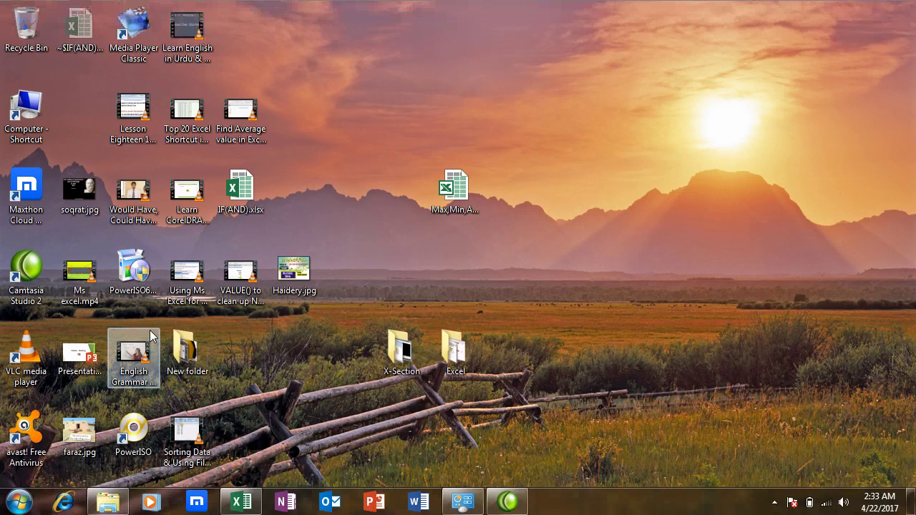
{"action": "left_click", "coordinate": [89, 270]}
{"action": "double_click", "coordinate": [89, 270]}
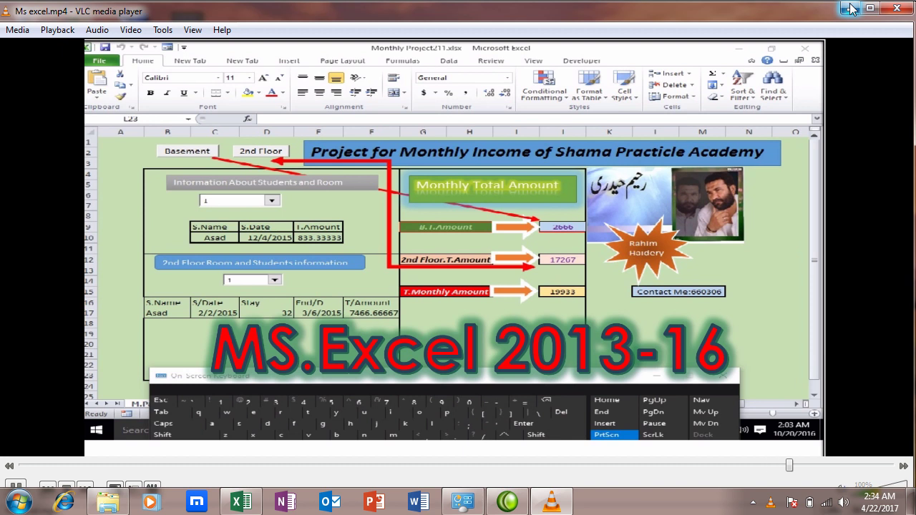
{"action": "left_click", "coordinate": [851, 9]}
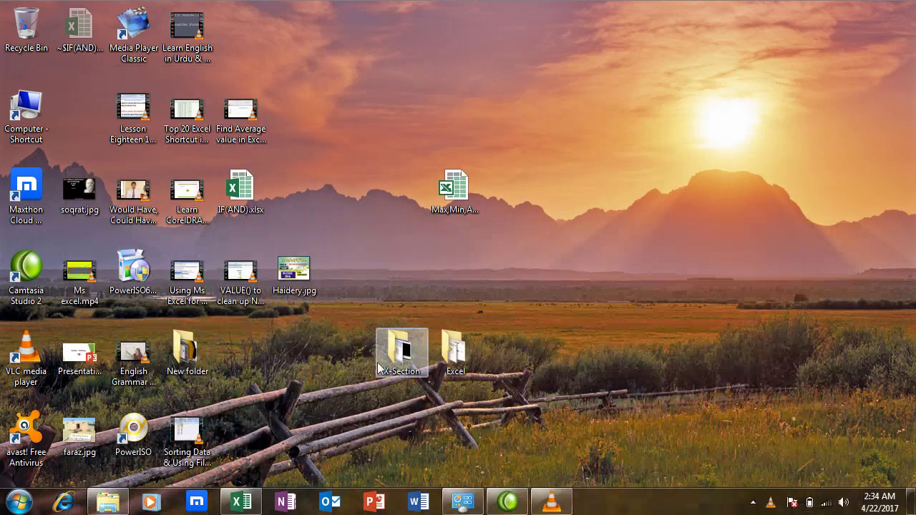
Step: Restore the IF(AND).xlsx workbook window from the taskbar
{"action": "left_click", "coordinate": [251, 501]}
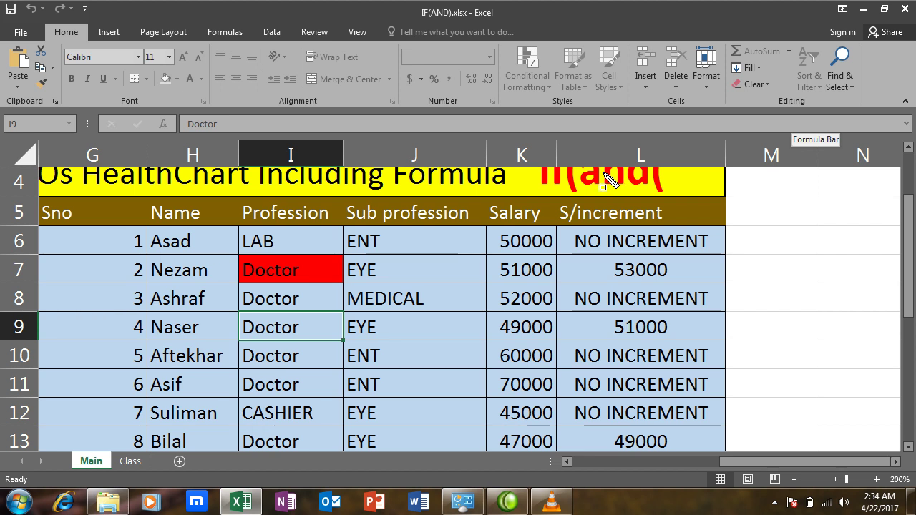
{"action": "left_click_drag", "start_coordinate": [795, 40], "coordinate": [870, 113]}
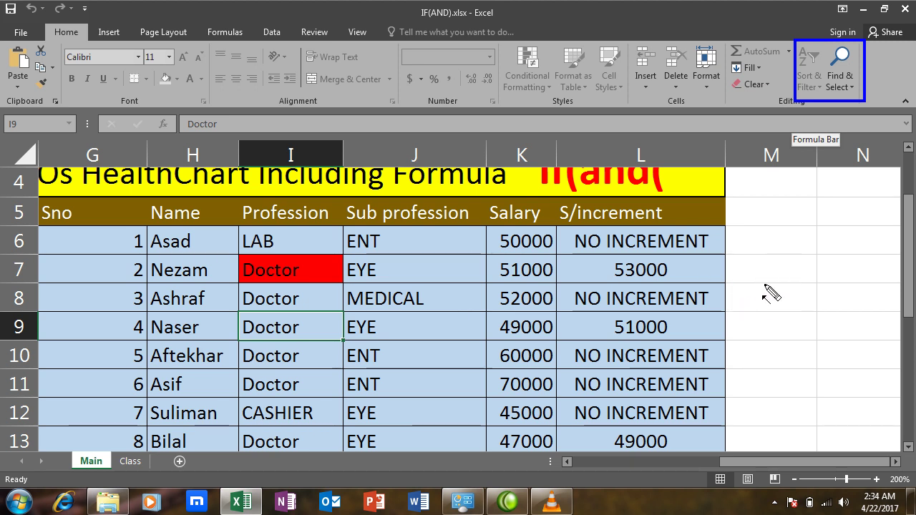
{"action": "left_click_drag", "start_coordinate": [637, 329], "coordinate": [815, 94]}
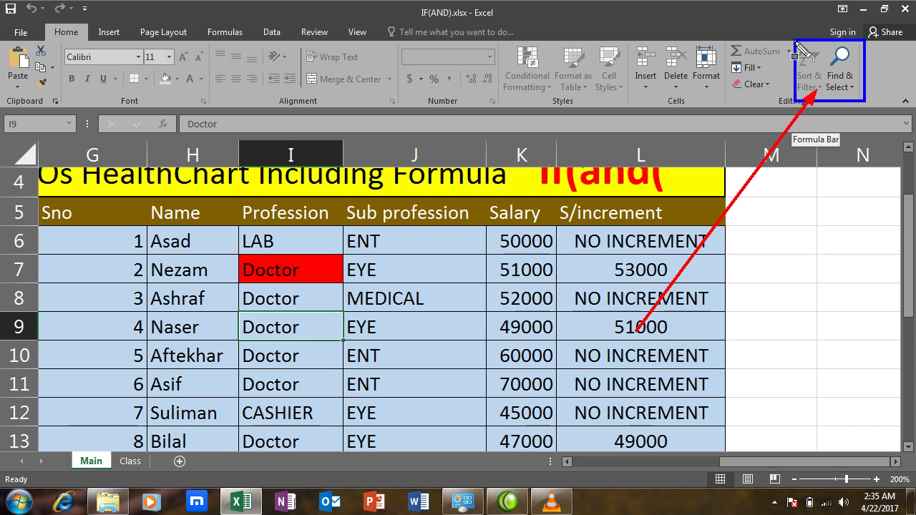
{"action": "left_click_drag", "start_coordinate": [799, 46], "coordinate": [816, 70]}
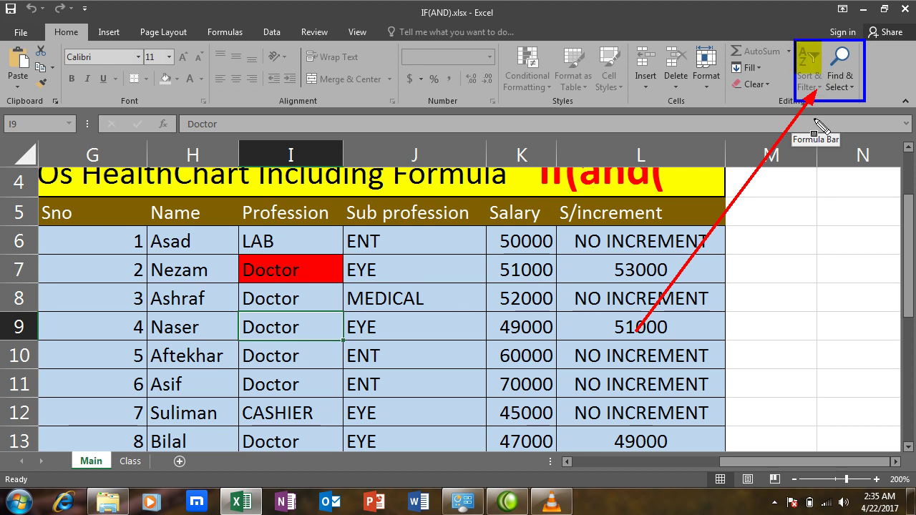
{"action": "key", "text": "Escape"}
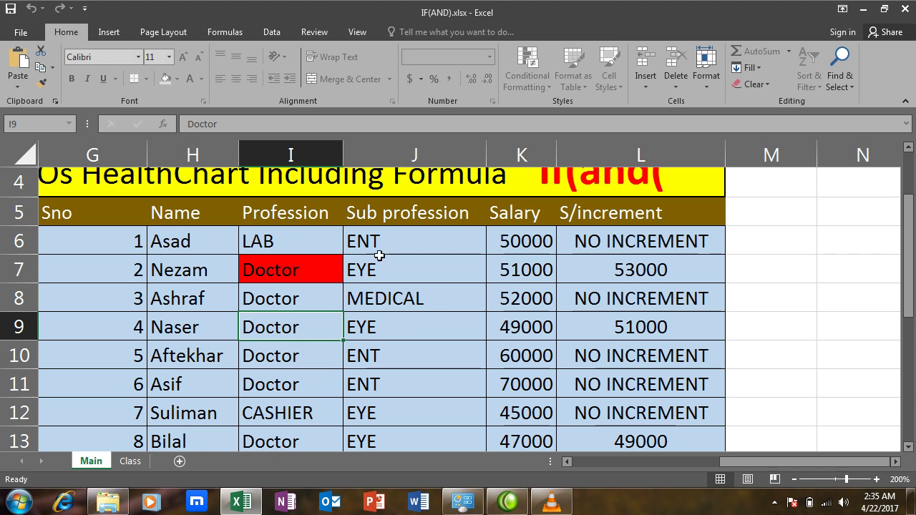
Step: Scroll the Main sheet up until the HealthChart table's title row is visible
{"action": "scroll", "coordinate": [278, 285], "scroll_direction": "up", "scroll_amount": 1}
{"action": "scroll", "coordinate": [418, 432], "scroll_direction": "down", "scroll_amount": 2}
{"action": "left_click_drag", "start_coordinate": [743, 459], "coordinate": [730, 479]}
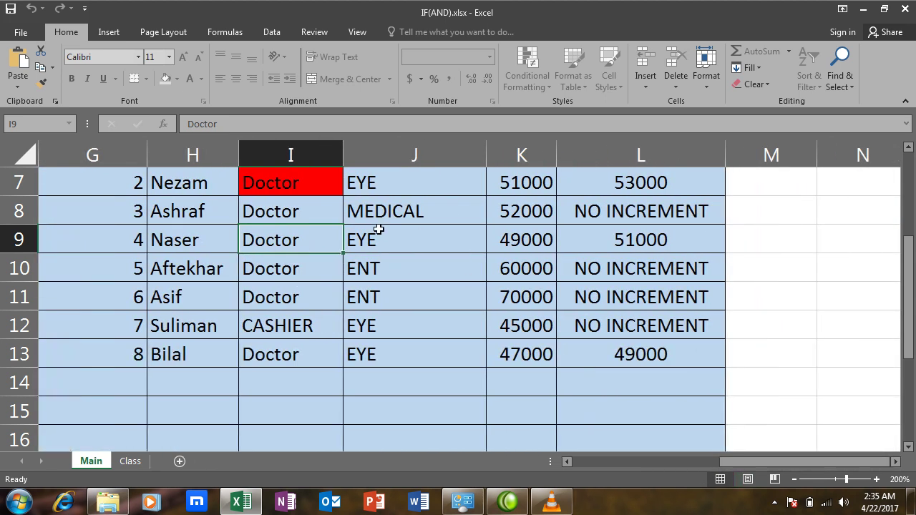
{"action": "scroll", "coordinate": [374, 306], "scroll_direction": "up", "scroll_amount": 2}
{"action": "scroll", "coordinate": [352, 286], "scroll_direction": "down", "scroll_amount": 1}
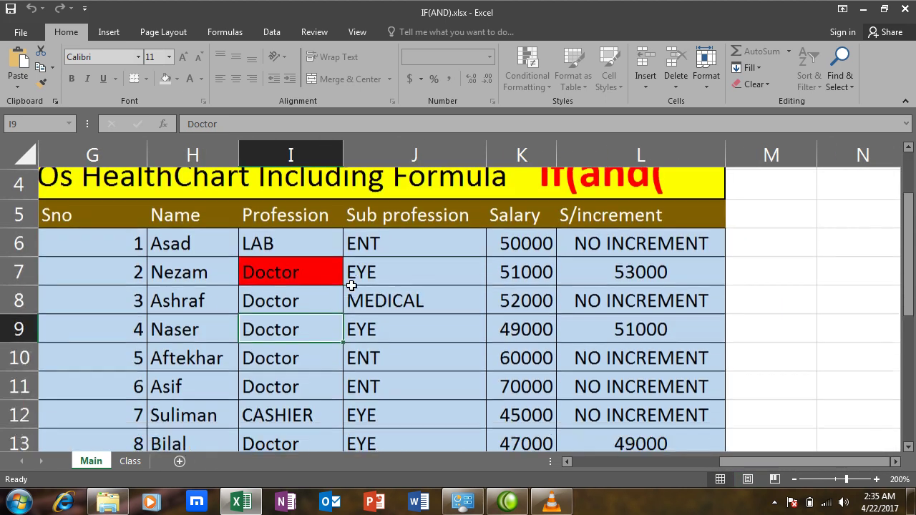
{"action": "scroll", "coordinate": [352, 286], "scroll_direction": "up", "scroll_amount": 1}
{"action": "scroll", "coordinate": [353, 288], "scroll_direction": "down", "scroll_amount": 1}
{"action": "scroll", "coordinate": [387, 315], "scroll_direction": "up", "scroll_amount": 1}
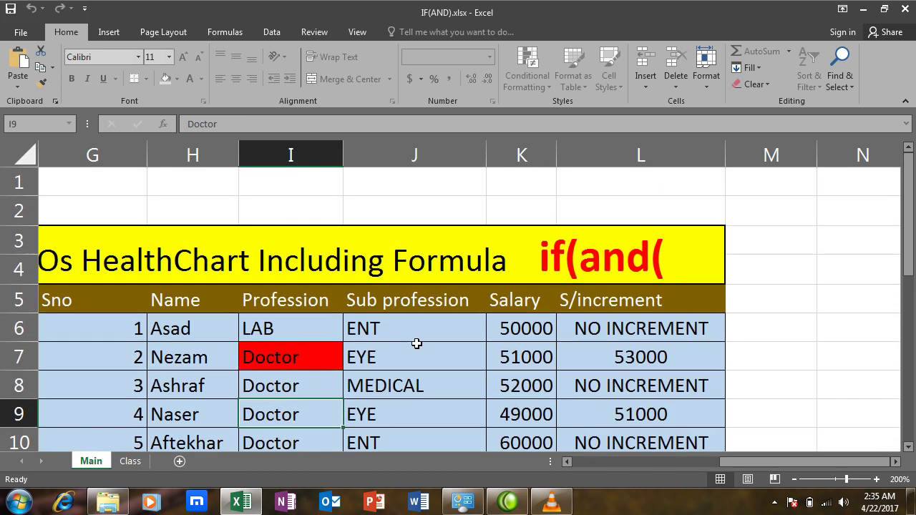
{"action": "left_click", "coordinate": [910, 448]}
{"action": "left_click", "coordinate": [910, 448]}
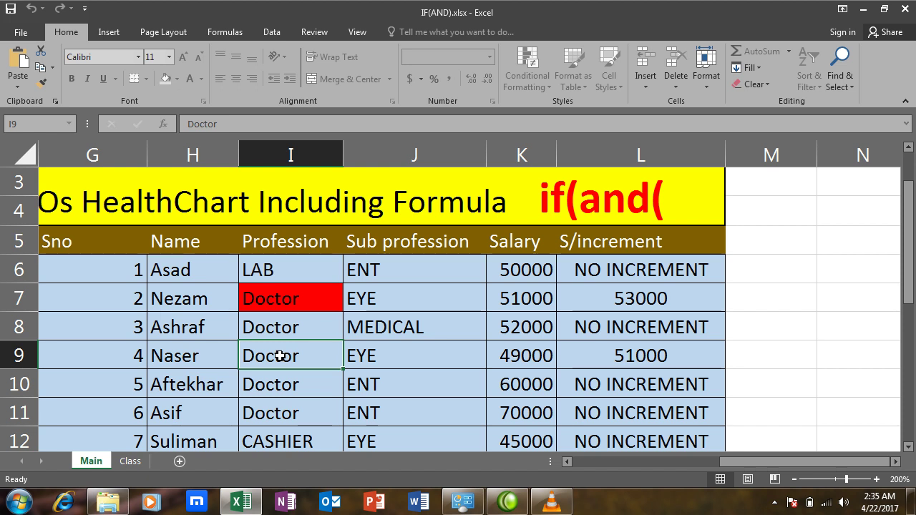
{"action": "double_click", "coordinate": [318, 360]}
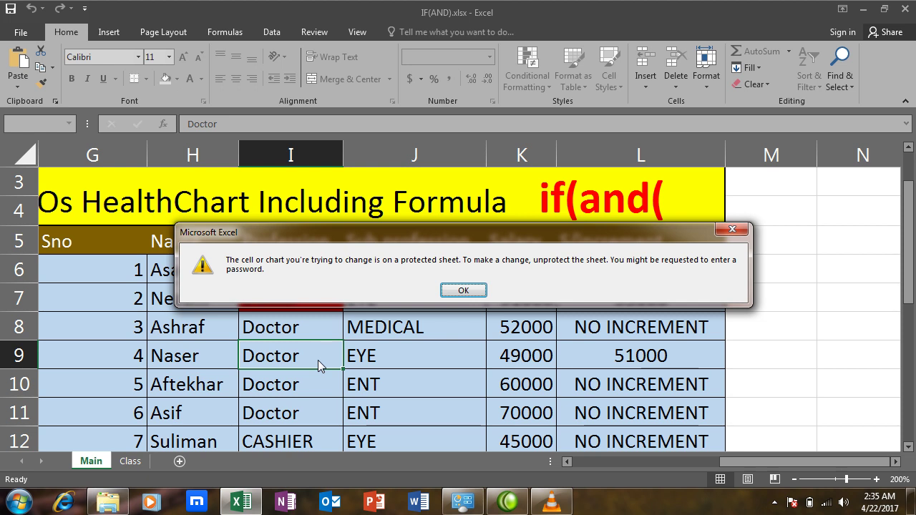
{"action": "left_click", "coordinate": [464, 291]}
{"action": "left_click", "coordinate": [378, 322]}
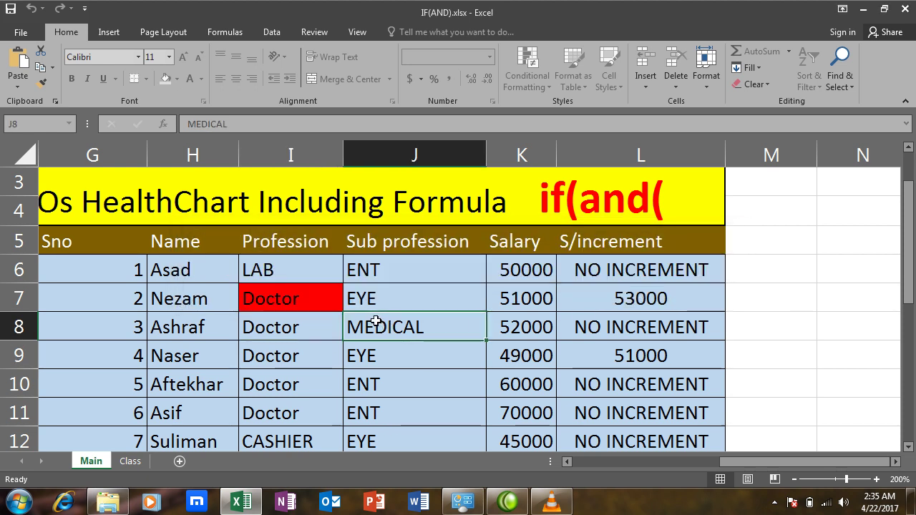
{"action": "double_click", "coordinate": [376, 321]}
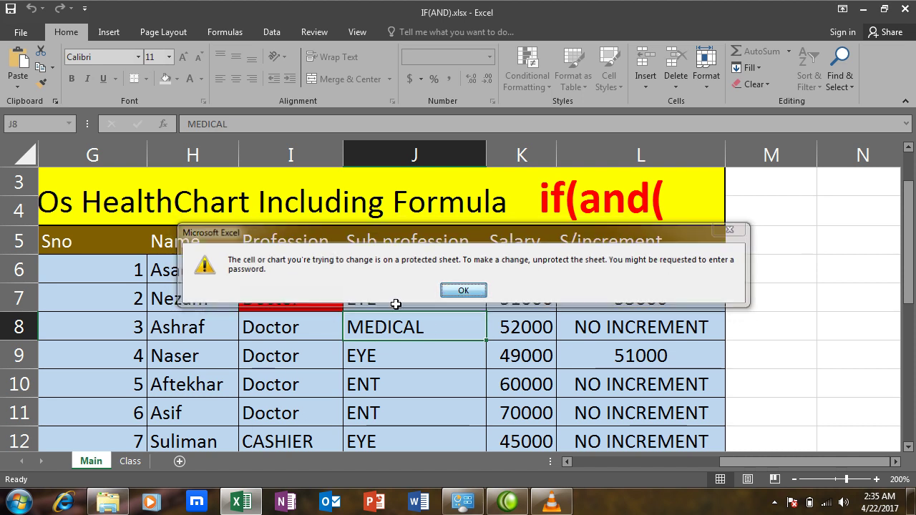
{"action": "key", "text": "Return"}
{"action": "left_click", "coordinate": [284, 336]}
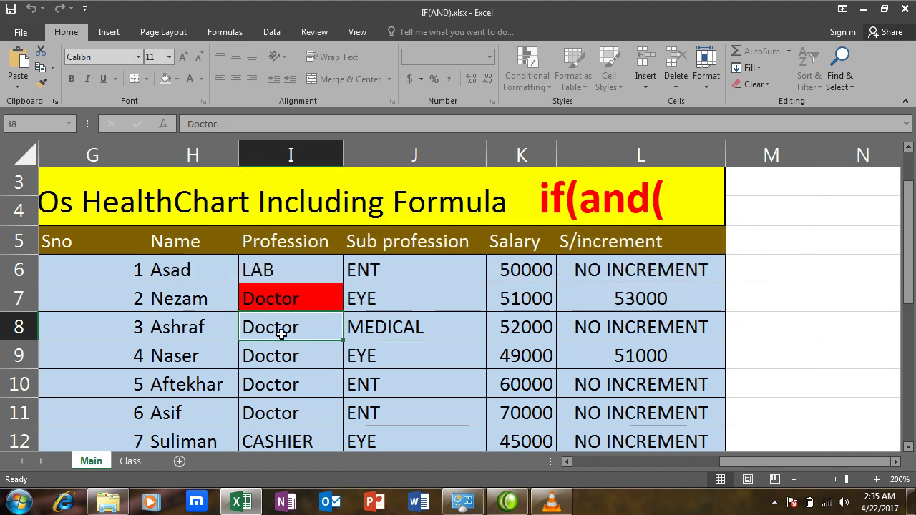
{"action": "double_click", "coordinate": [282, 332]}
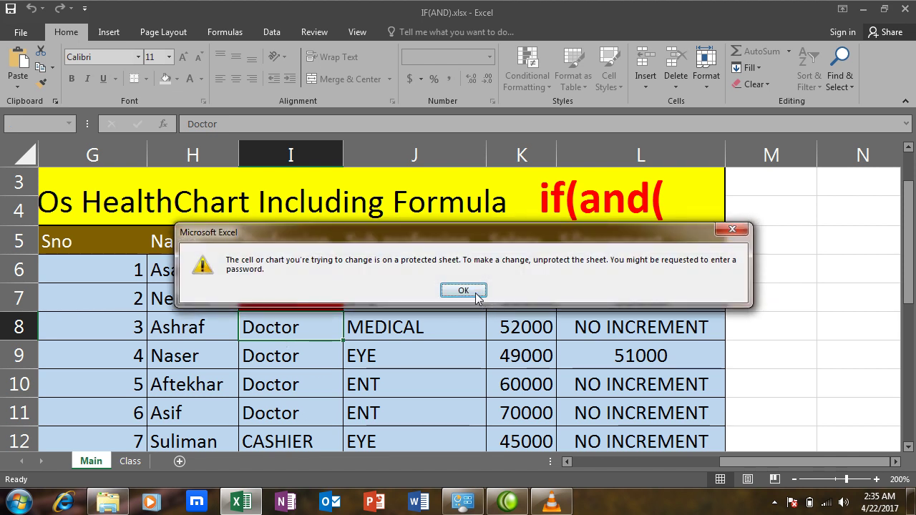
{"action": "left_click", "coordinate": [478, 294]}
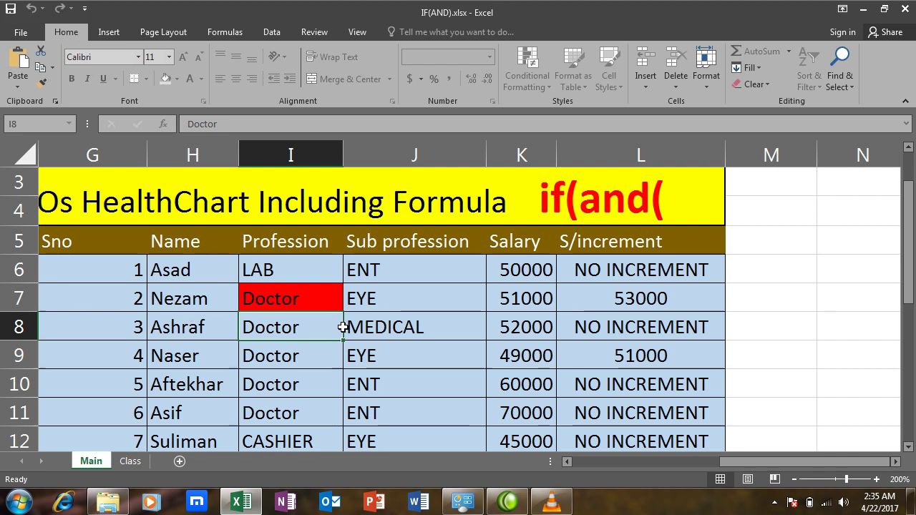
{"action": "left_click", "coordinate": [167, 300]}
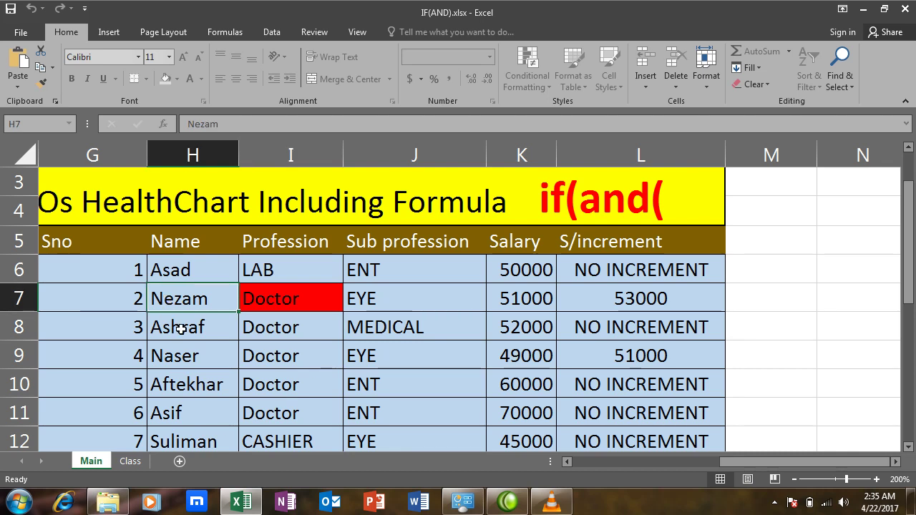
{"action": "key", "text": "Delete"}
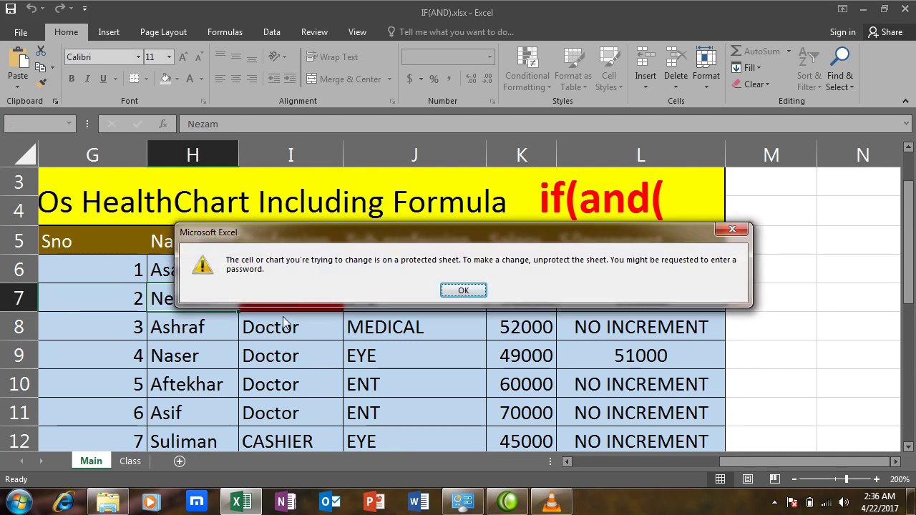
{"action": "left_click", "coordinate": [463, 291]}
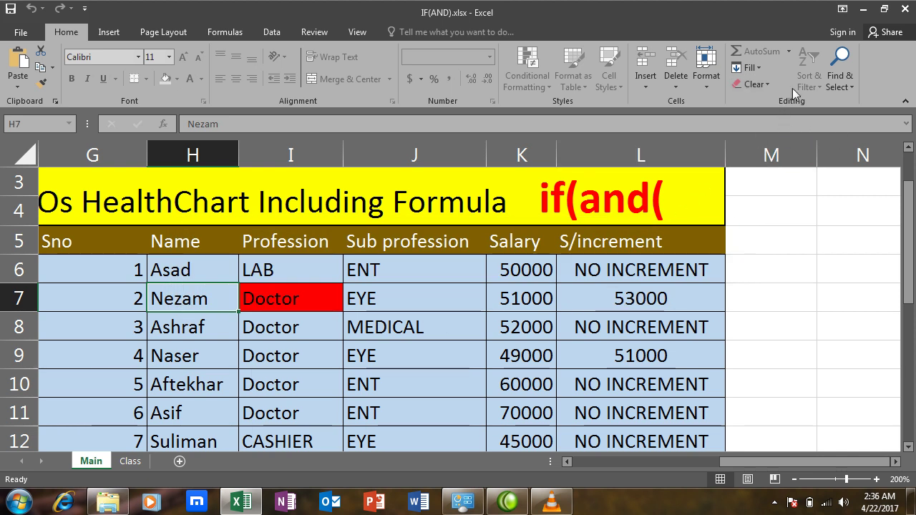
Step: Unprotect the Main sheet through Format > Unprotect Sheet, entering the sheet password
{"action": "left_click", "coordinate": [761, 67]}
{"action": "left_click", "coordinate": [761, 67]}
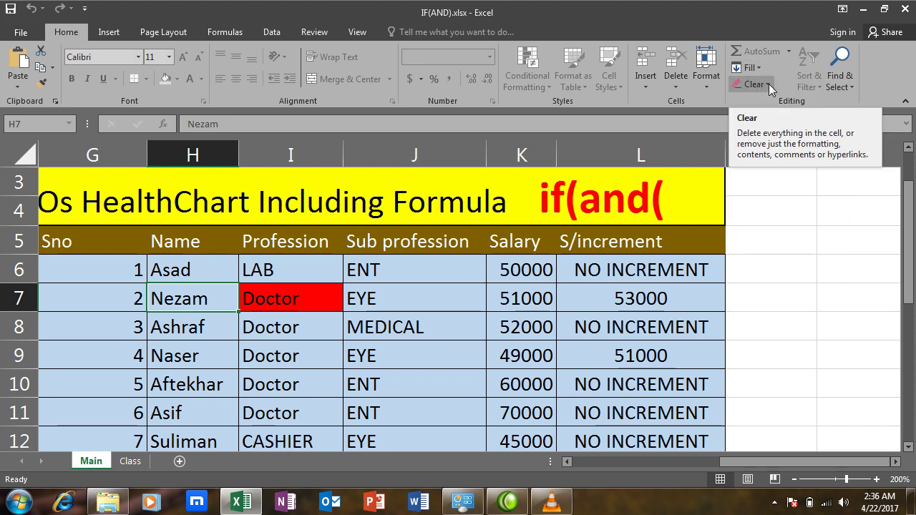
{"action": "left_click", "coordinate": [696, 88]}
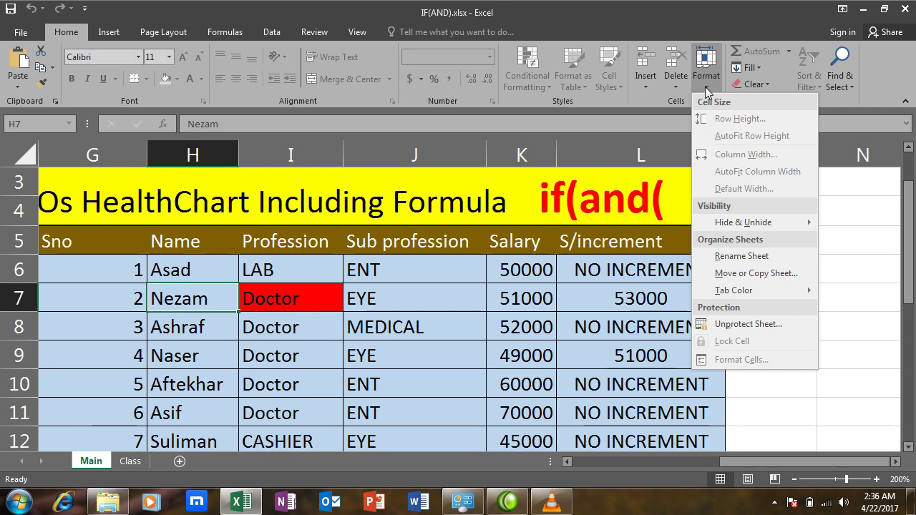
{"action": "left_click", "coordinate": [748, 324]}
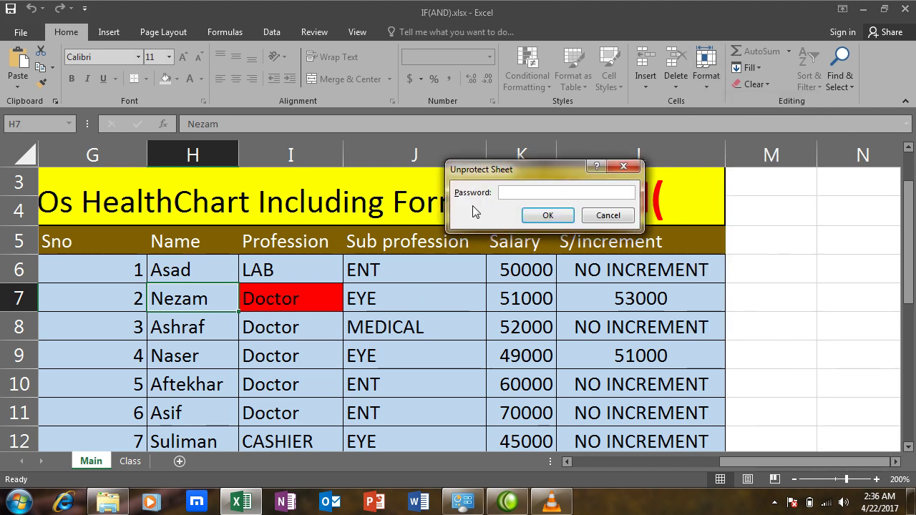
{"action": "left_click_drag", "start_coordinate": [489, 179], "coordinate": [391, 233]}
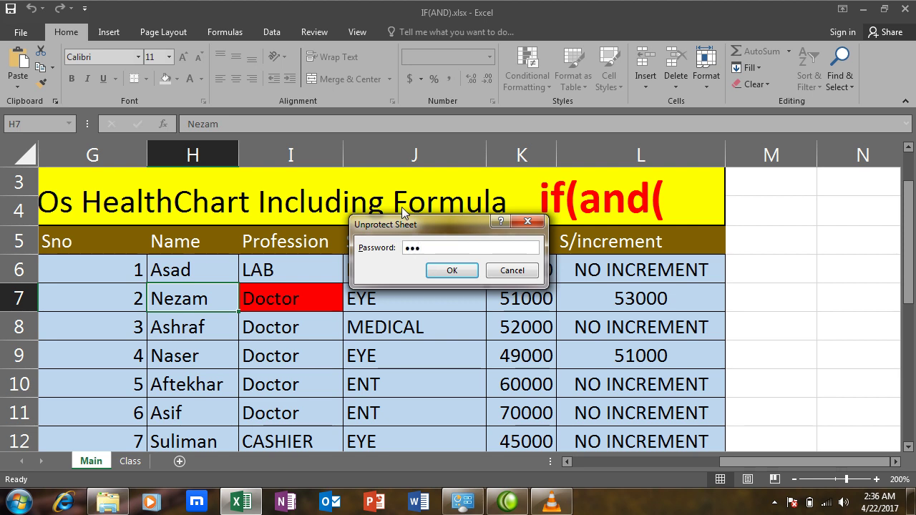
{"action": "key", "text": "Return"}
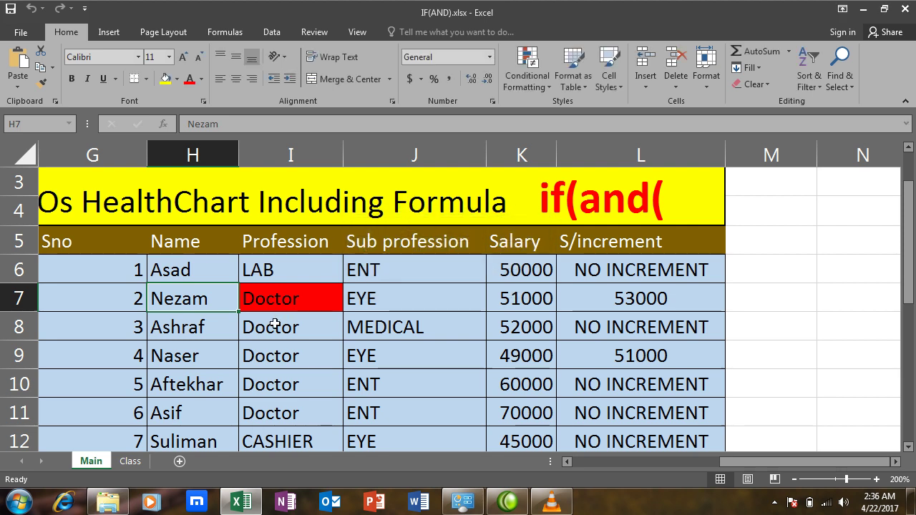
Step: Change Naser's profession in I9 from Doctor to lab
{"action": "left_click", "coordinate": [276, 363]}
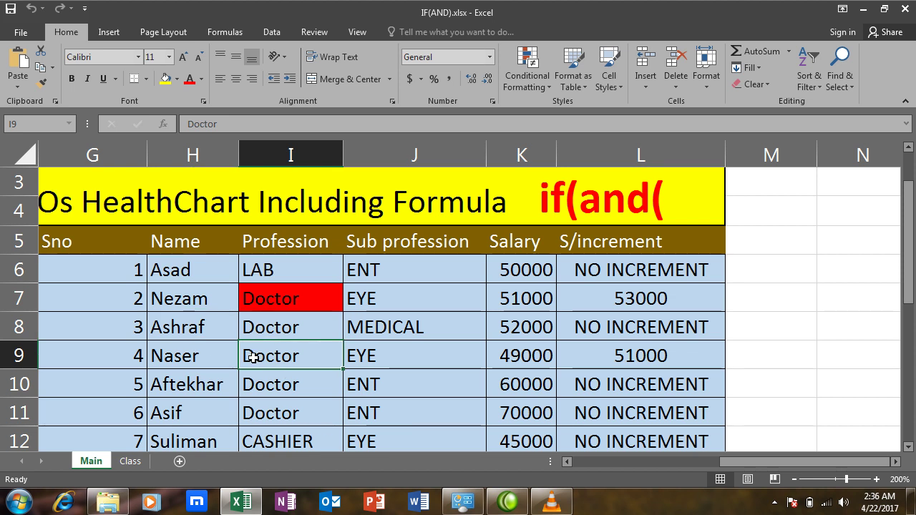
{"action": "type", "text": "lab"}
{"action": "key", "text": "Return"}
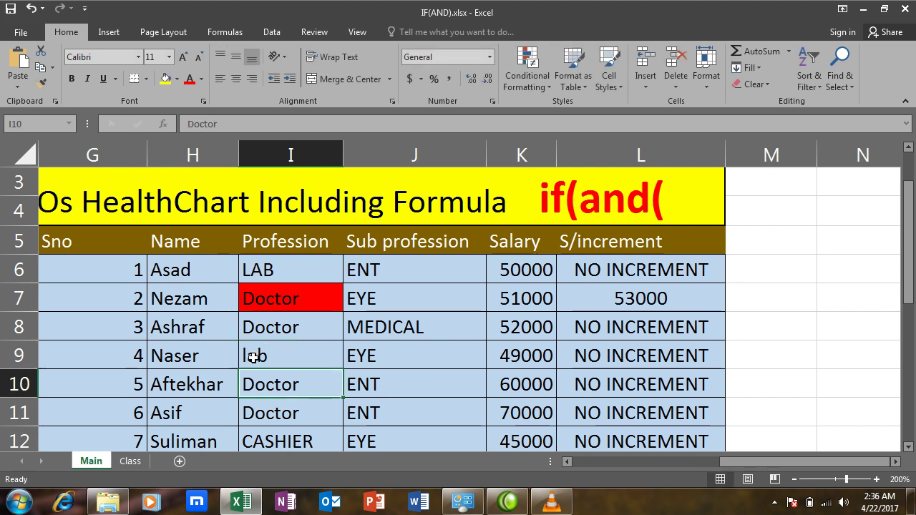
{"action": "left_click", "coordinate": [273, 352]}
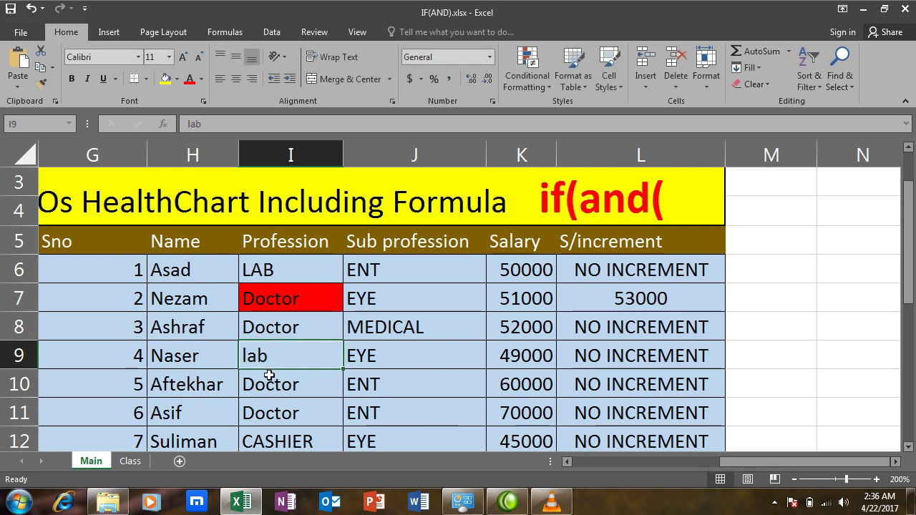
Step: Change Asif's profession in I11 from Doctor to CASHIER via AutoComplete
{"action": "left_click", "coordinate": [275, 413]}
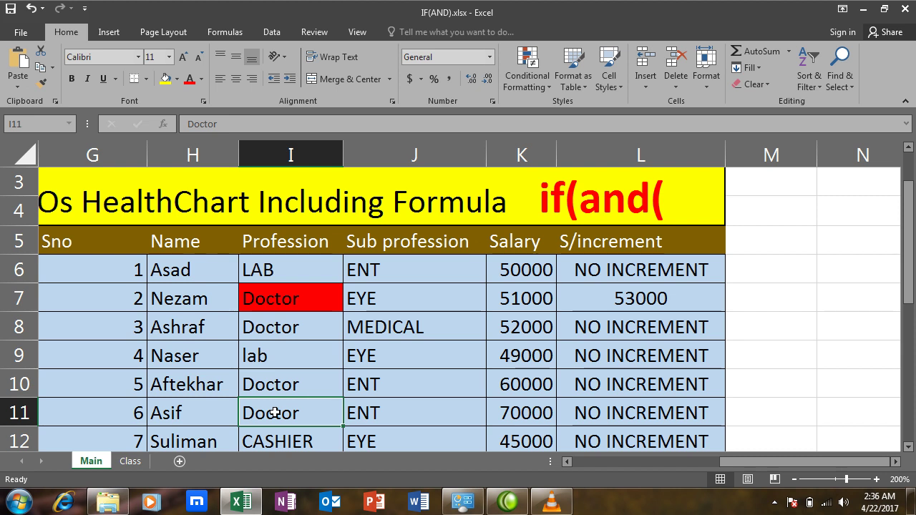
{"action": "type", "text": "CASHIER"}
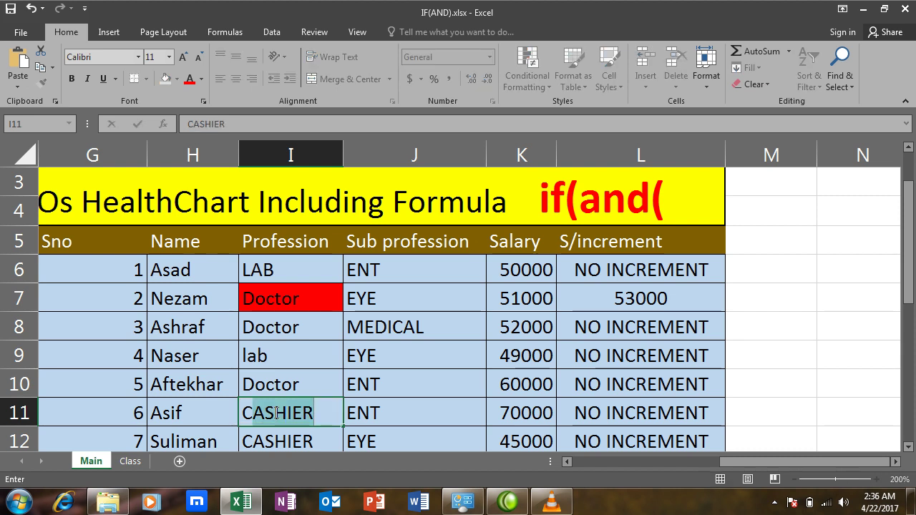
{"action": "key", "text": "Return"}
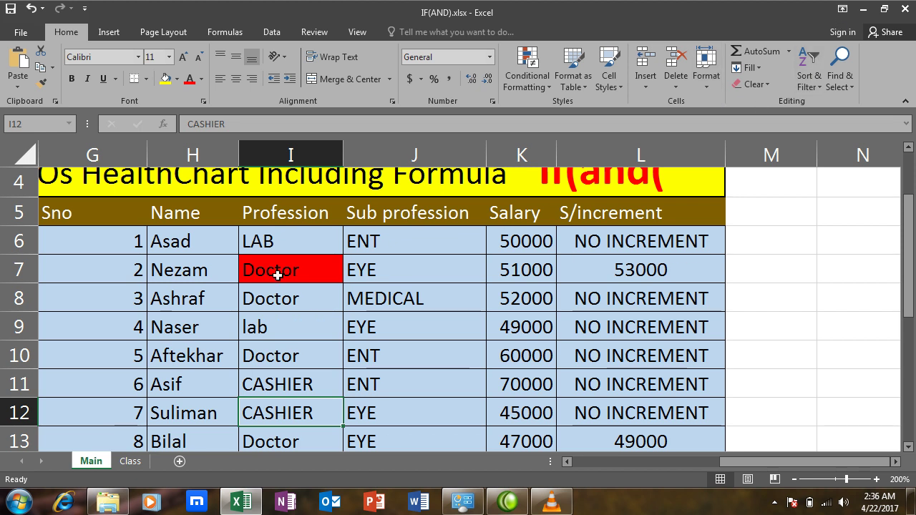
{"action": "left_click", "coordinate": [178, 212]}
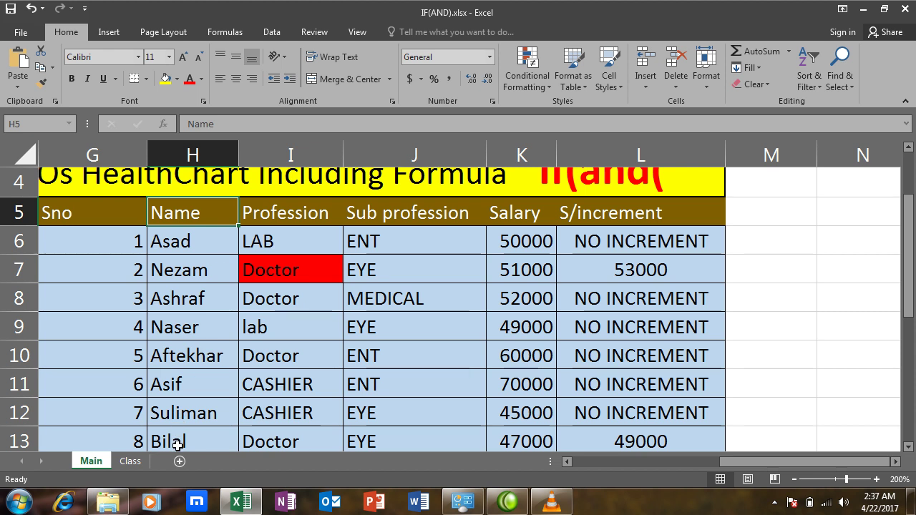
{"action": "left_click", "coordinate": [237, 315]}
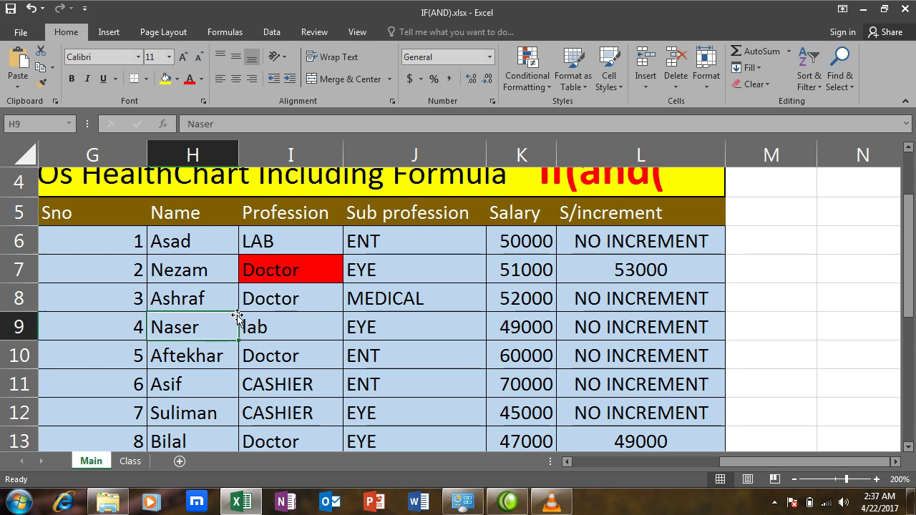
{"action": "left_click", "coordinate": [180, 216]}
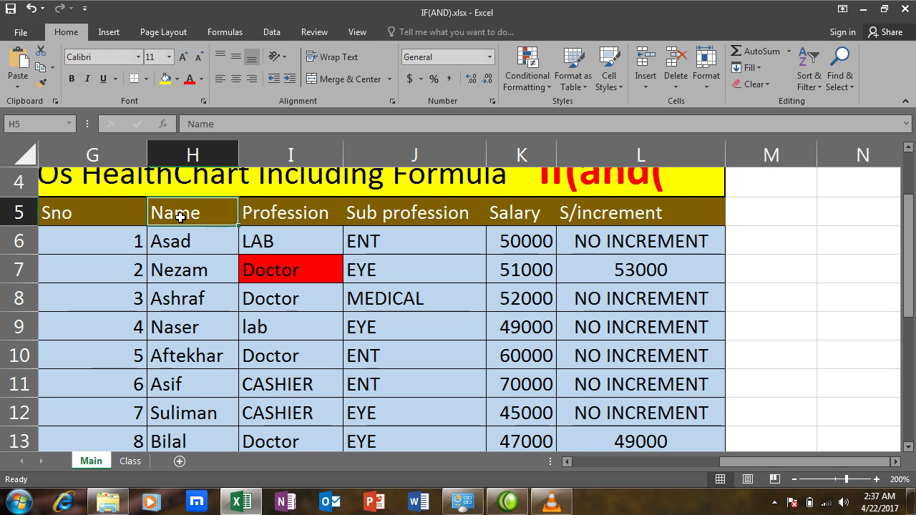
{"action": "left_click", "coordinate": [810, 89]}
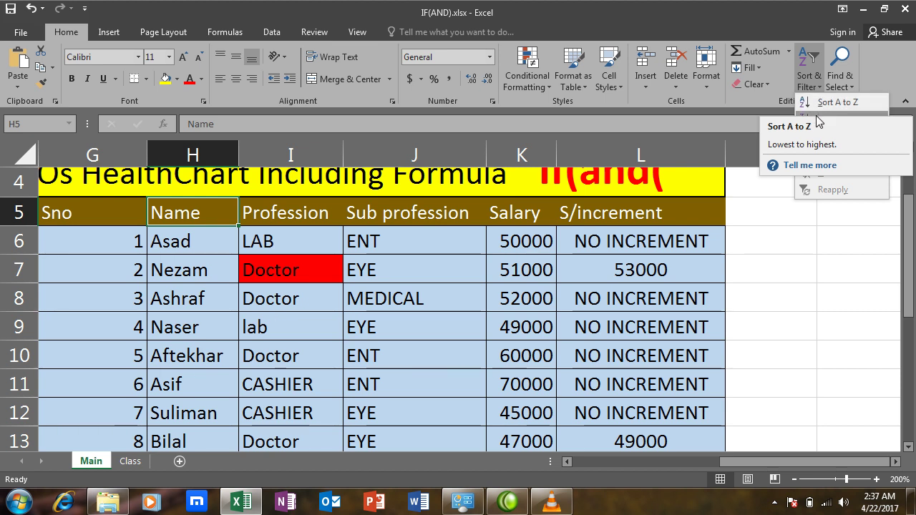
{"action": "left_click", "coordinate": [813, 84]}
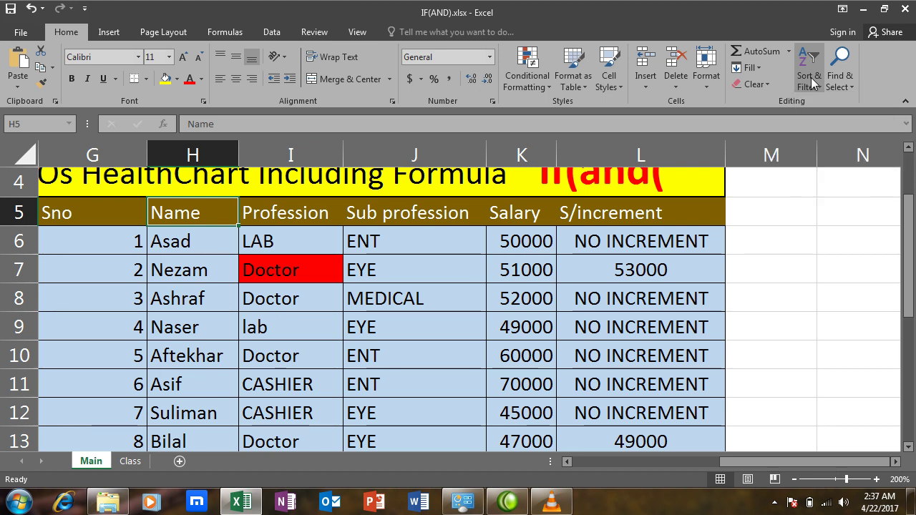
{"action": "left_click", "coordinate": [812, 86]}
{"action": "left_click", "coordinate": [816, 98]}
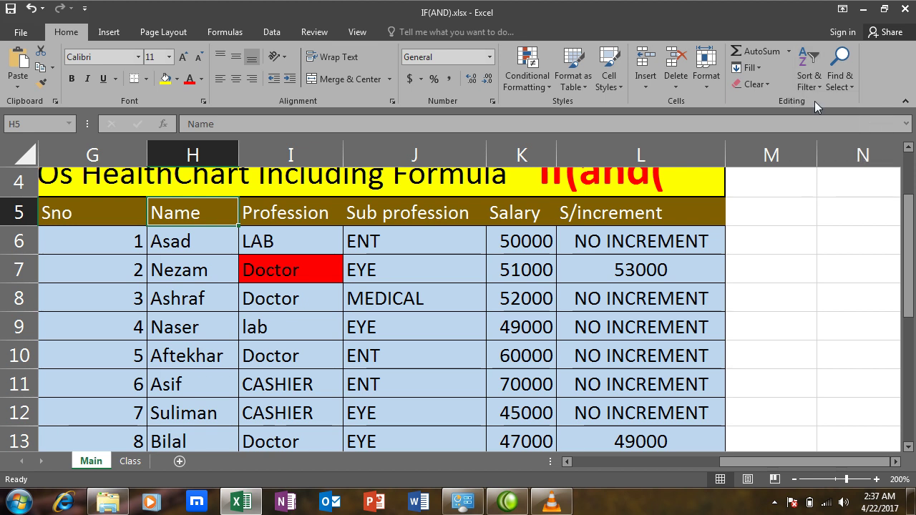
{"action": "left_click", "coordinate": [464, 303]}
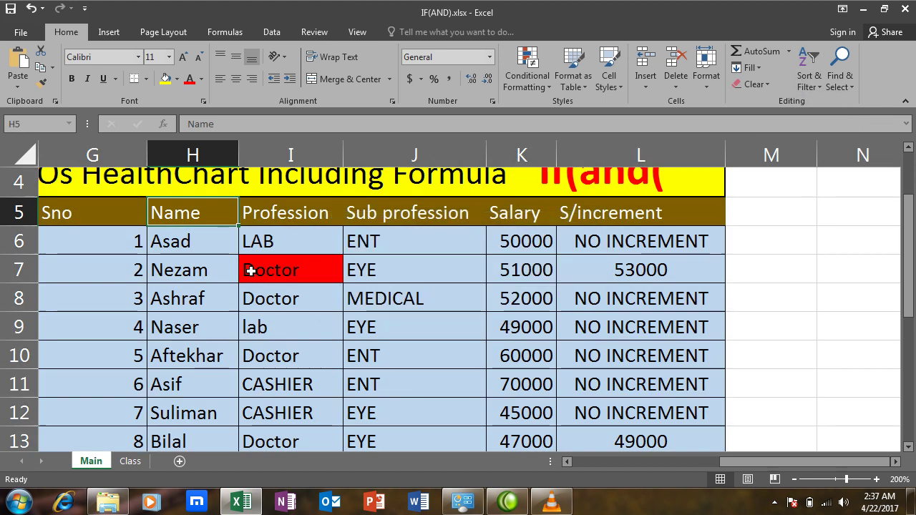
{"action": "left_click", "coordinate": [262, 250]}
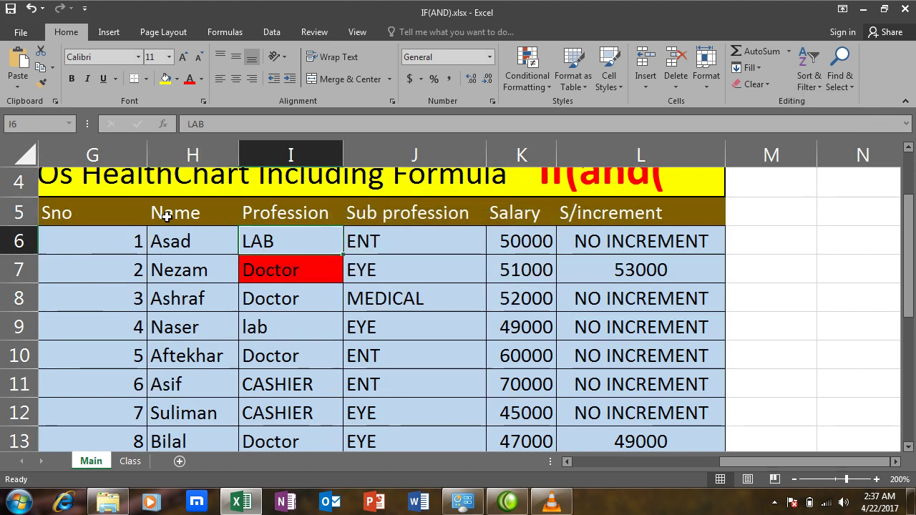
{"action": "left_click_drag", "start_coordinate": [164, 212], "coordinate": [281, 456]}
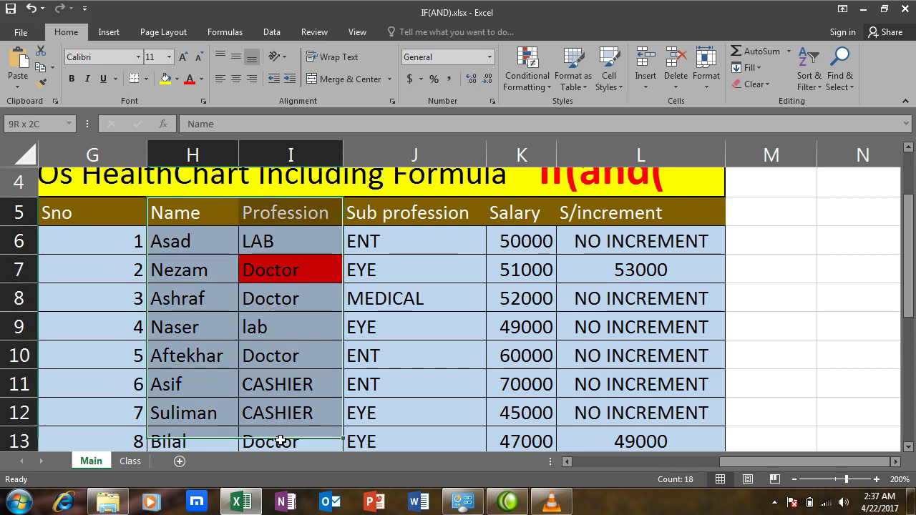
{"action": "left_click_drag", "start_coordinate": [281, 456], "coordinate": [236, 412]}
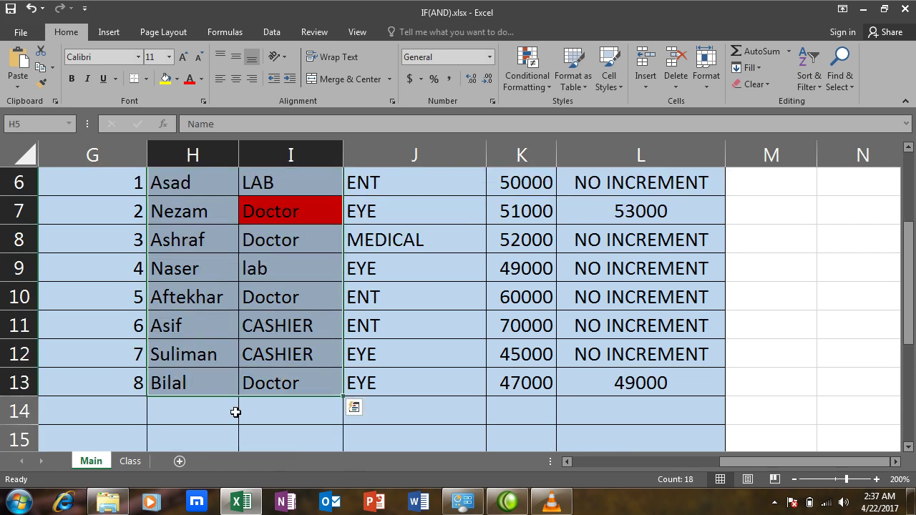
{"action": "key", "text": "ctrl+c"}
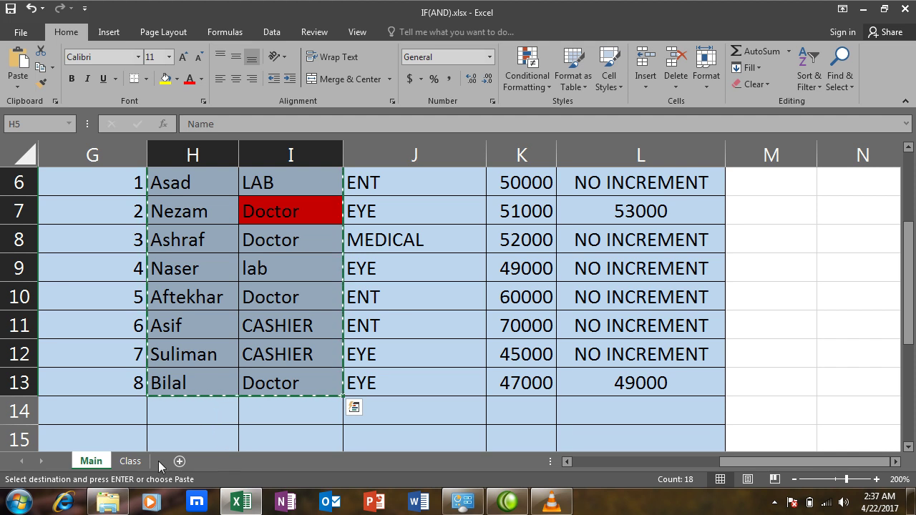
{"action": "left_click", "coordinate": [129, 462]}
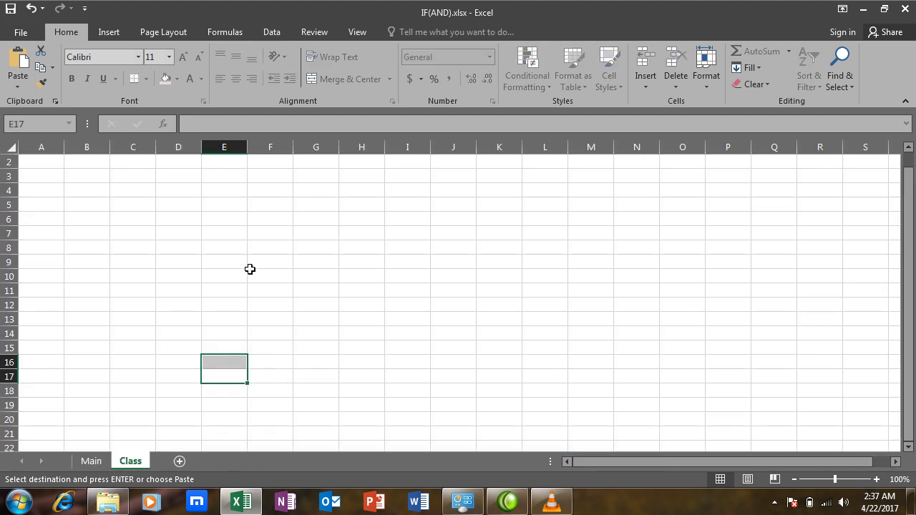
{"action": "left_click", "coordinate": [228, 205]}
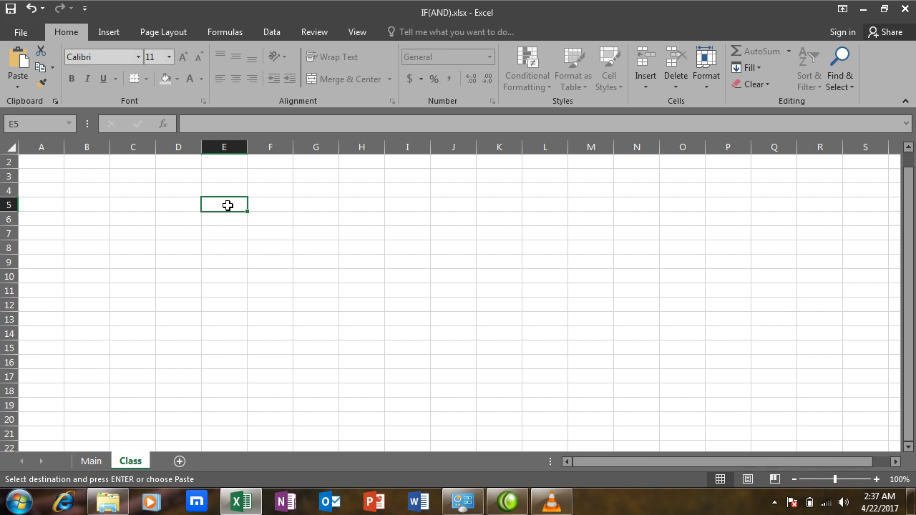
{"action": "key", "text": "ctrl+v"}
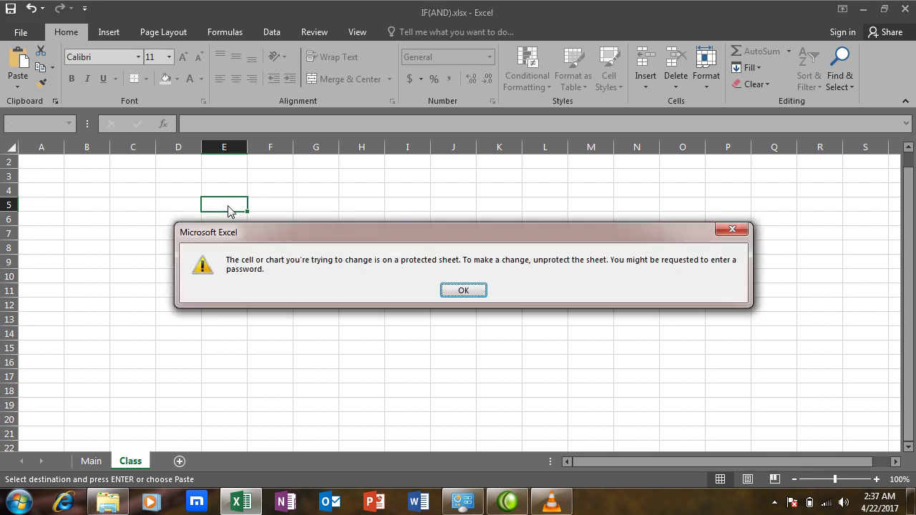
{"action": "left_click", "coordinate": [464, 290]}
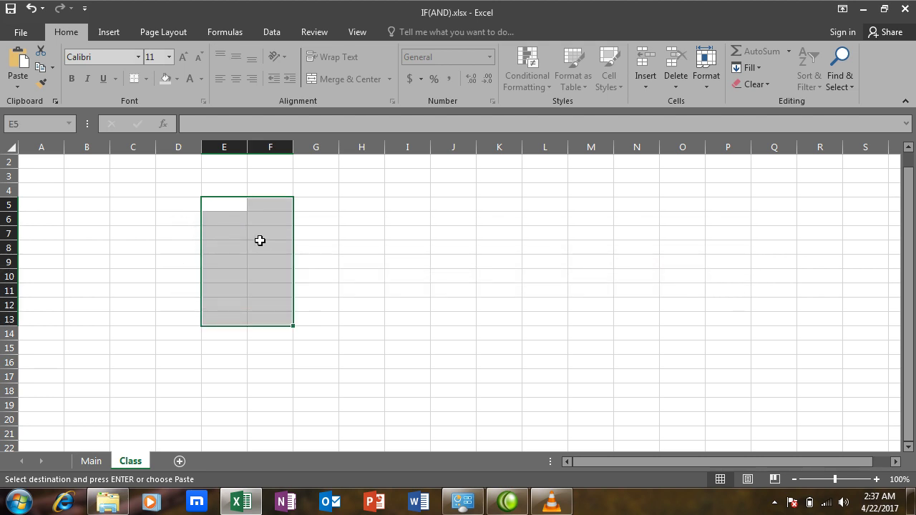
{"action": "left_click", "coordinate": [91, 461]}
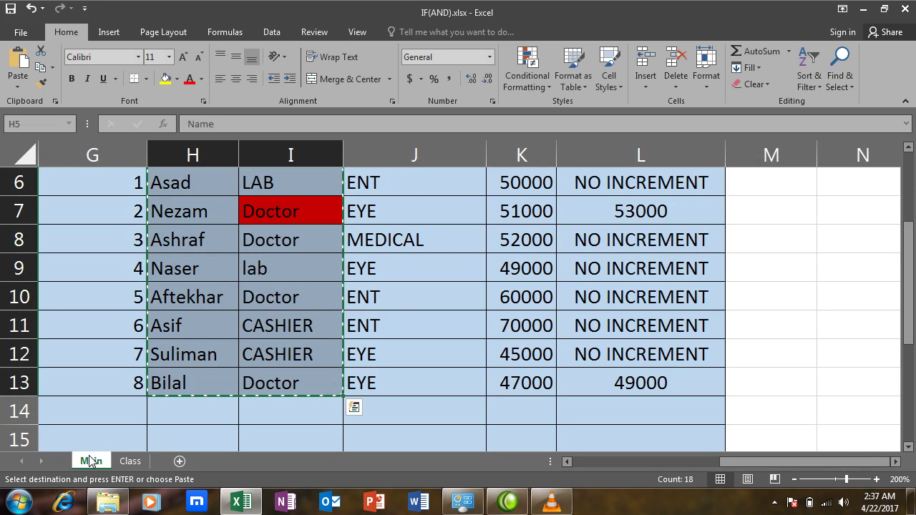
{"action": "left_click", "coordinate": [265, 267]}
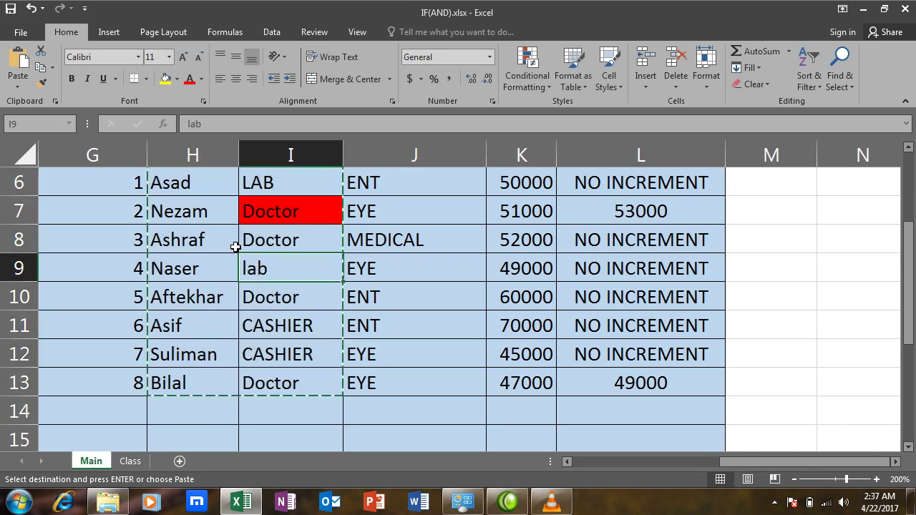
{"action": "key", "text": "Escape"}
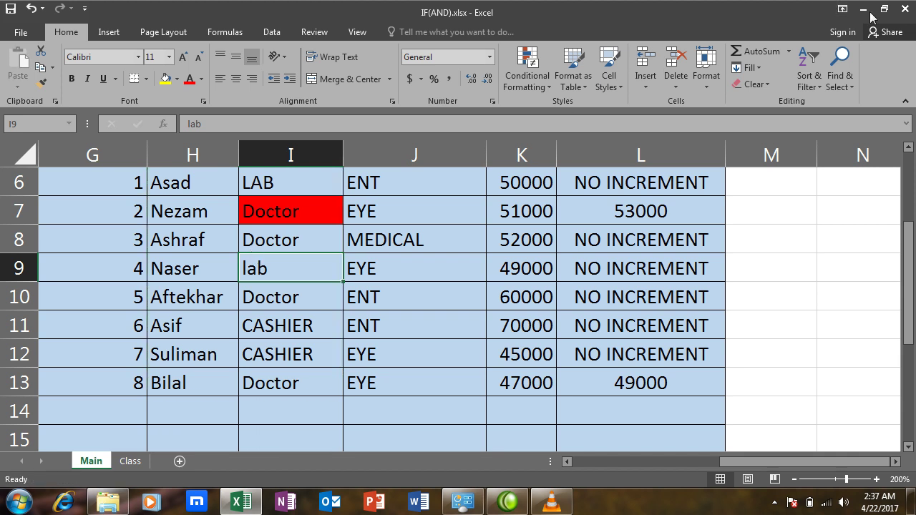
Step: Minimize the IF(AND) workbook, dismiss Help and Support, and open Max,Min,Ave.xls from the desktop
{"action": "left_click", "coordinate": [868, 10]}
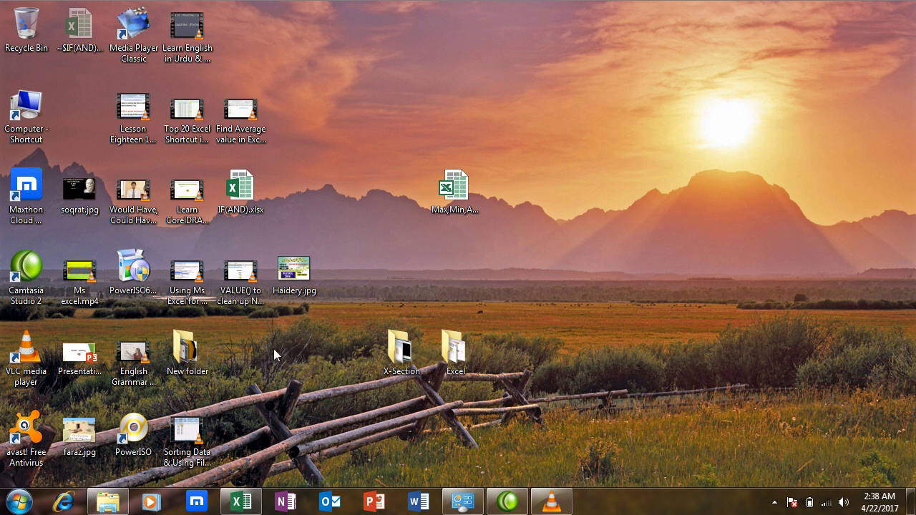
{"action": "key", "text": "F1"}
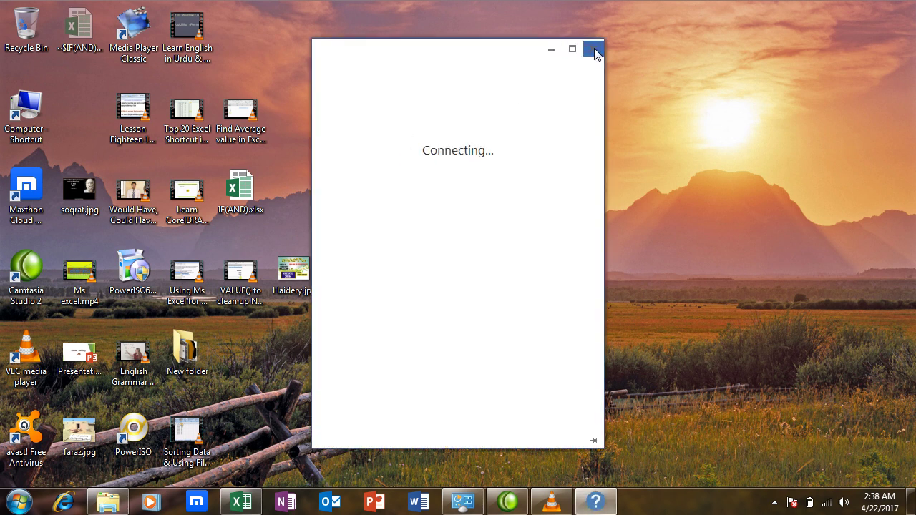
{"action": "left_click", "coordinate": [595, 50]}
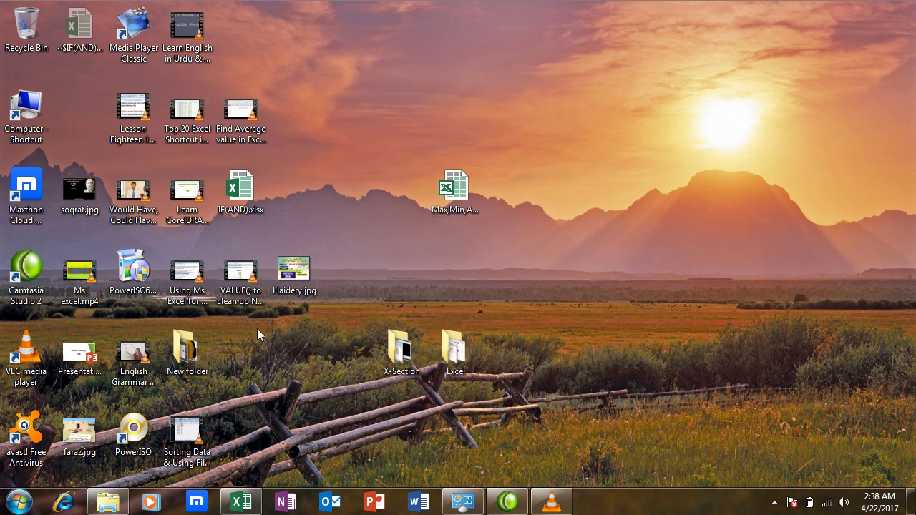
{"action": "double_click", "coordinate": [455, 189]}
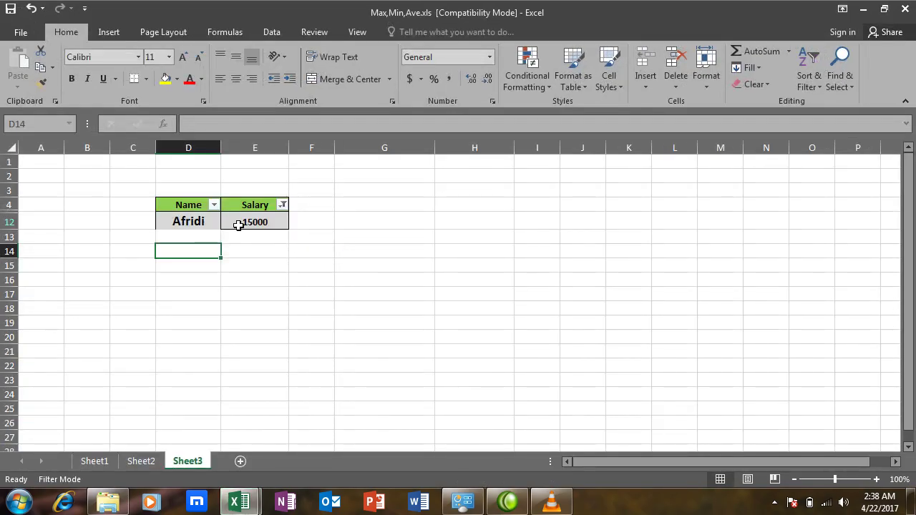
Step: Clear the Salary filter with Select All so all eight names show again
{"action": "left_click", "coordinate": [213, 206]}
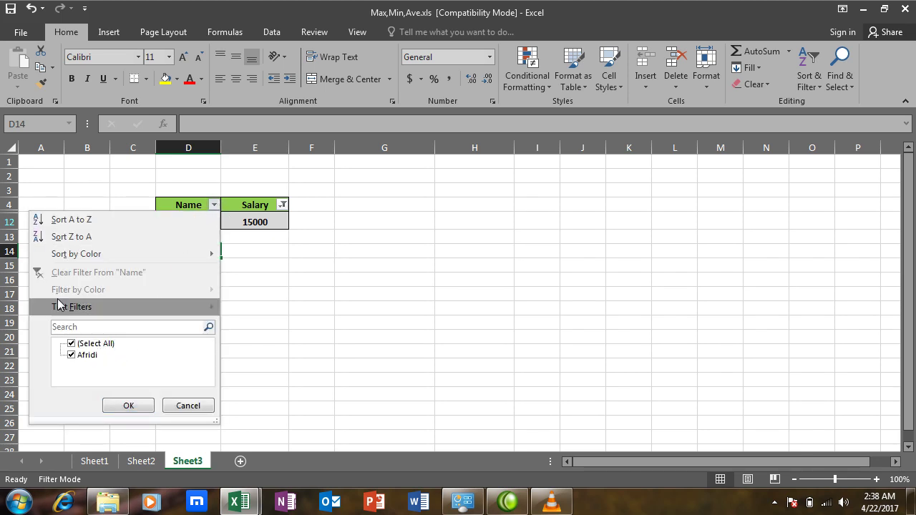
{"action": "left_click", "coordinate": [128, 405]}
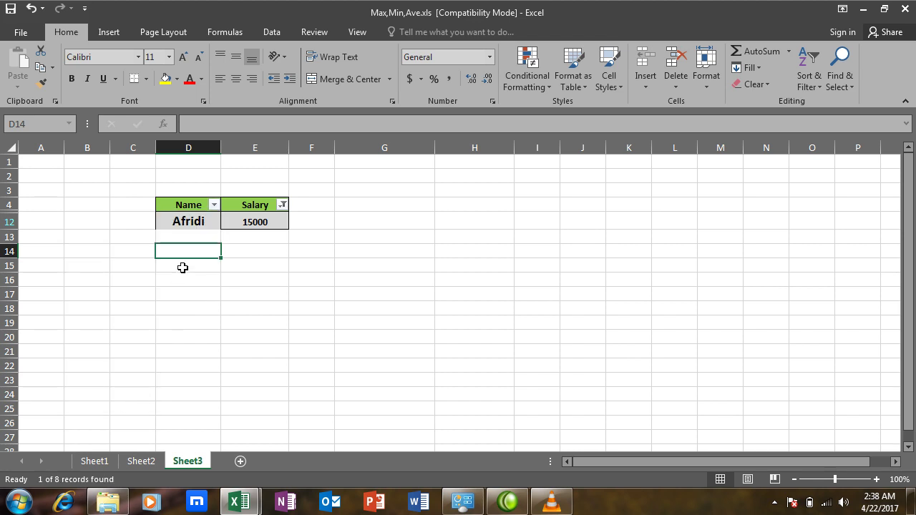
{"action": "left_click", "coordinate": [283, 204]}
{"action": "left_click", "coordinate": [139, 345]}
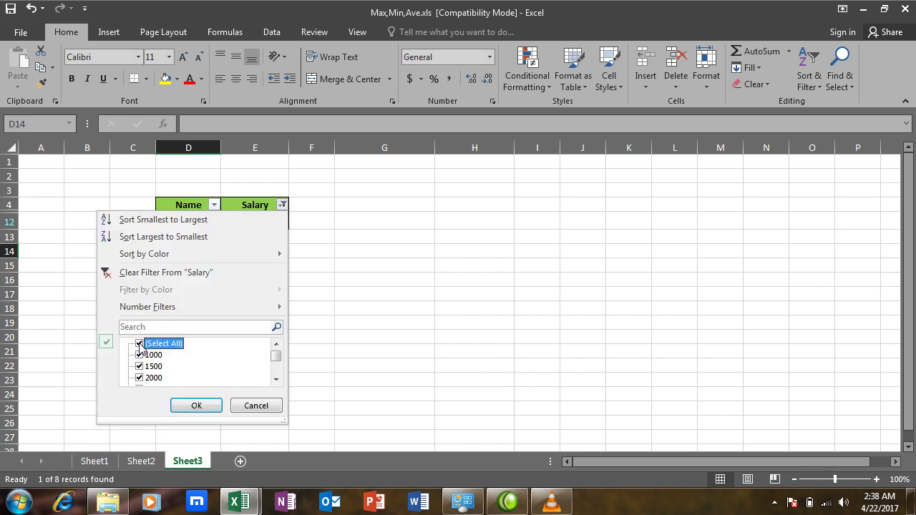
{"action": "left_click", "coordinate": [193, 405]}
{"action": "left_click", "coordinate": [337, 294]}
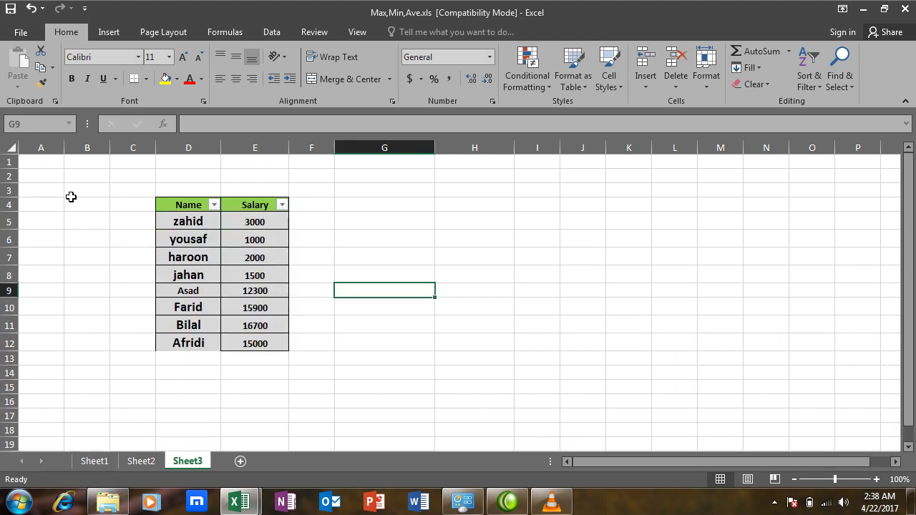
Step: Turn off filtering on the Name and Salary header cells D4:E4
{"action": "left_click_drag", "start_coordinate": [172, 206], "coordinate": [264, 205]}
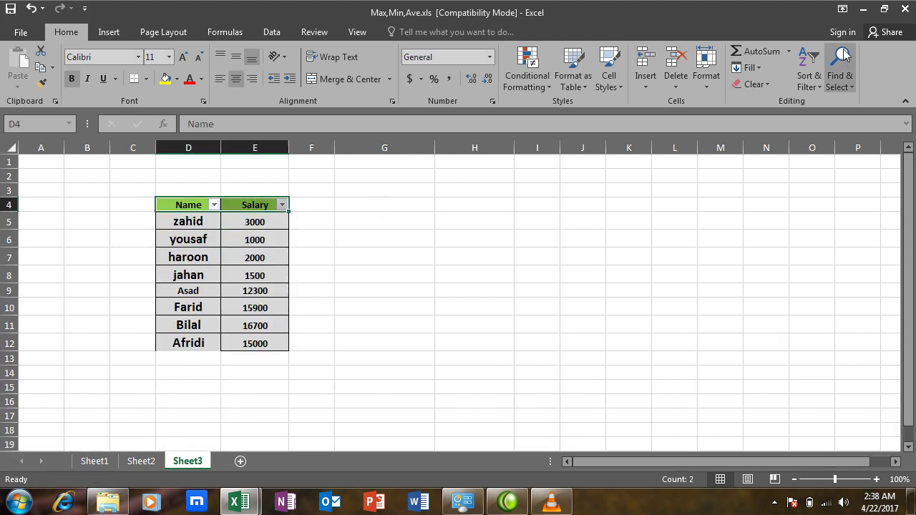
{"action": "left_click", "coordinate": [811, 85]}
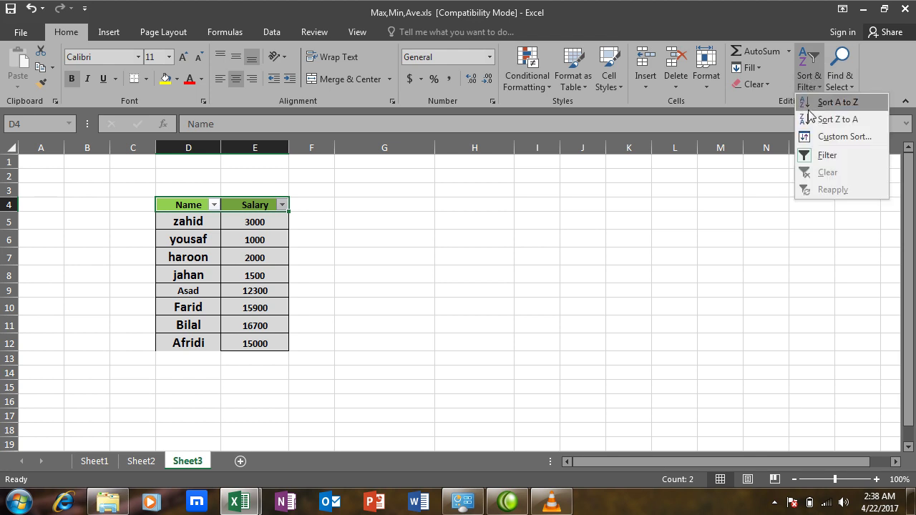
{"action": "left_click", "coordinate": [824, 155]}
Step: Sort the table A to Z by Name, putting Afridi first and zahid last
{"action": "left_click", "coordinate": [341, 272]}
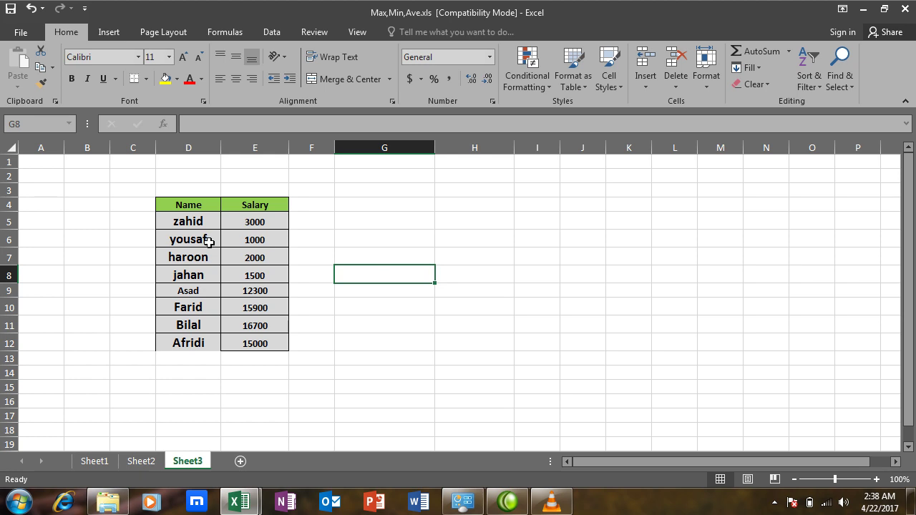
{"action": "left_click", "coordinate": [201, 203]}
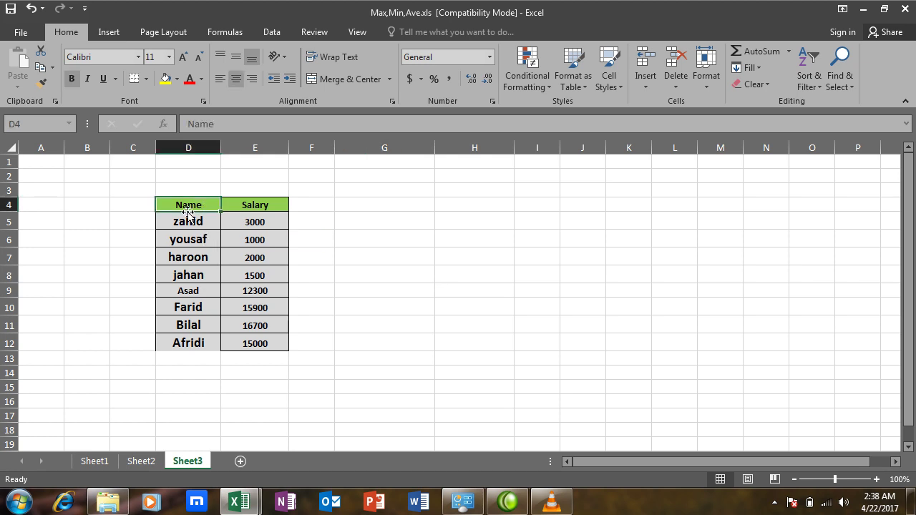
{"action": "left_click_drag", "start_coordinate": [186, 217], "coordinate": [189, 345]}
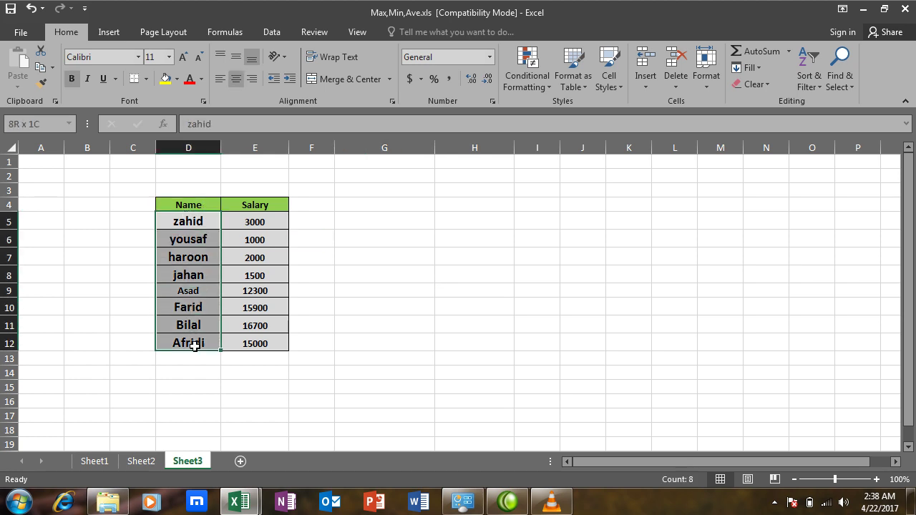
{"action": "left_click", "coordinate": [341, 372]}
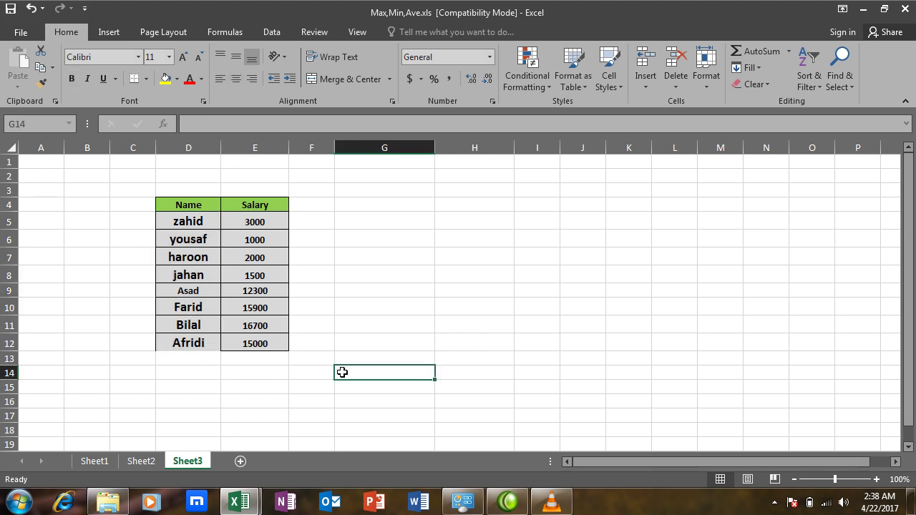
{"action": "left_click", "coordinate": [187, 204]}
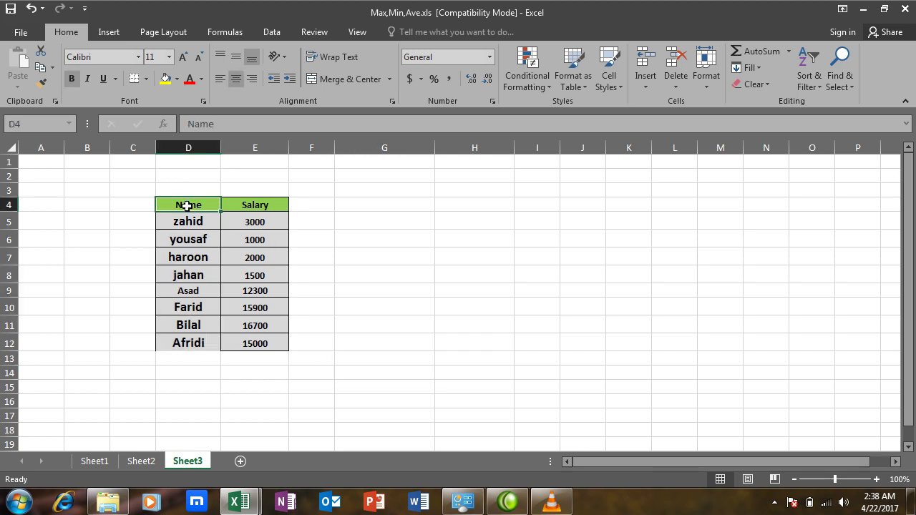
{"action": "left_click", "coordinate": [807, 85]}
{"action": "left_click", "coordinate": [816, 101]}
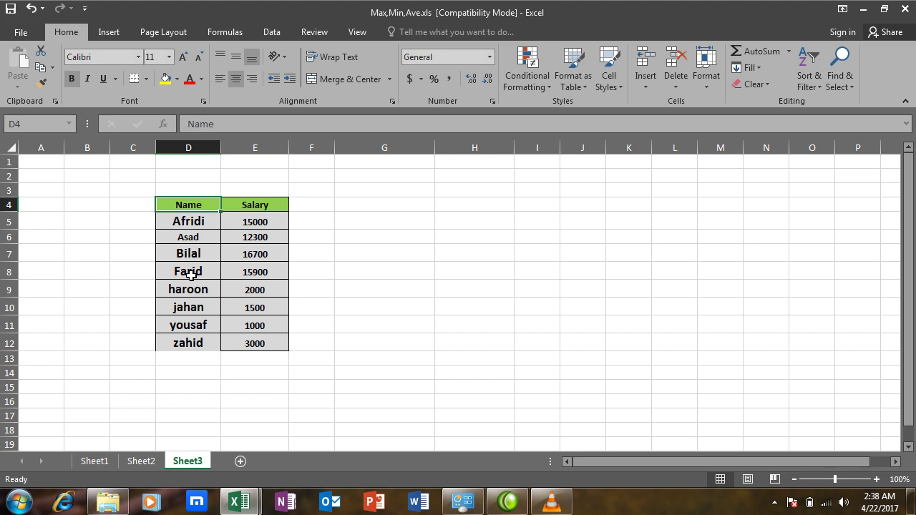
{"action": "left_click", "coordinate": [178, 327]}
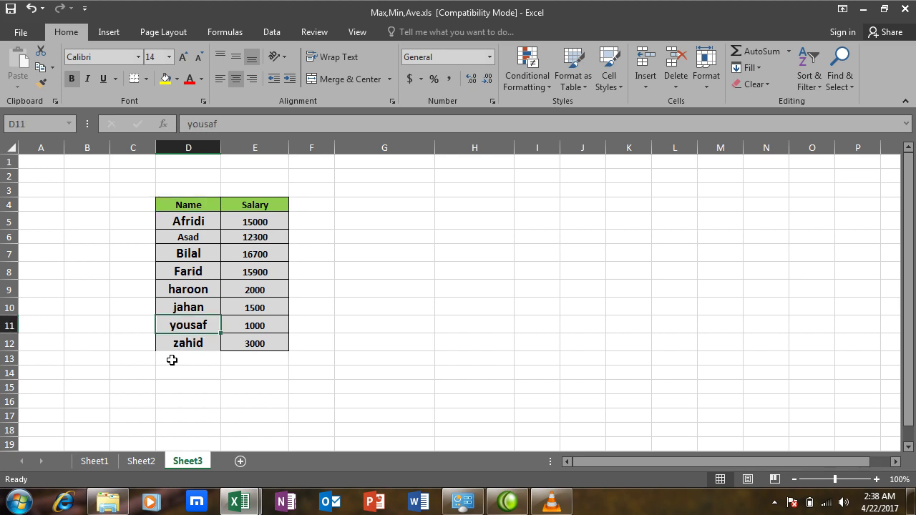
Step: Replace yousaf in D11 with Waqar, correcting a mistyped Bilal, keeping salary 1000
{"action": "type", "text": "Bilal"}
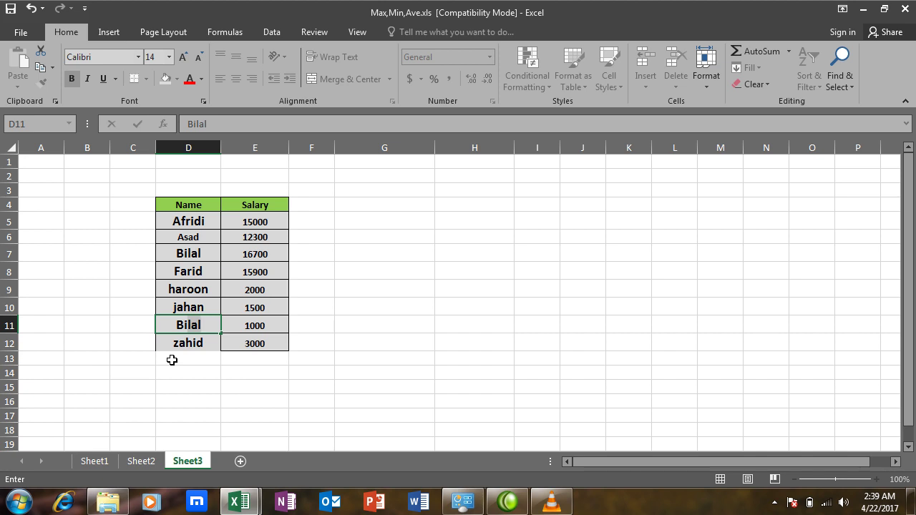
{"action": "key", "text": "BackSpace"}
{"action": "key", "text": "BackSpace"}
{"action": "key", "text": "BackSpace"}
{"action": "type", "text": "Waqar"}
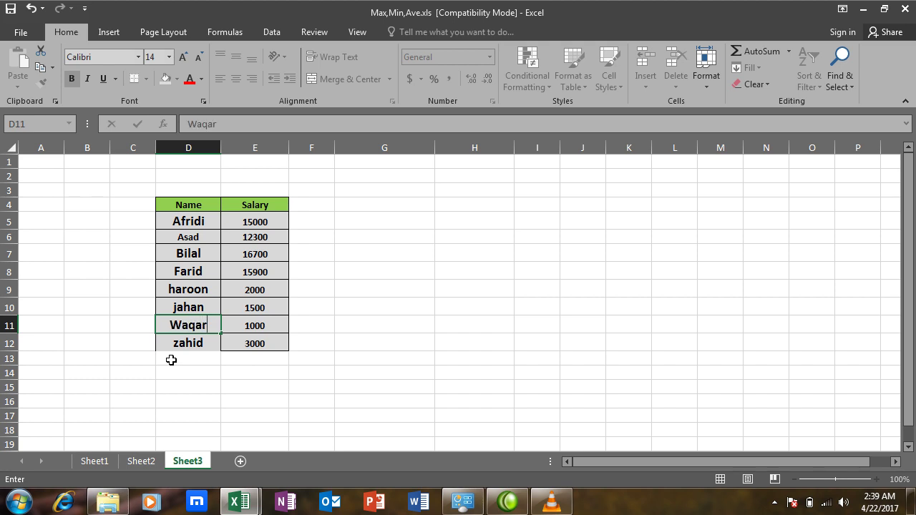
{"action": "key", "text": "Return"}
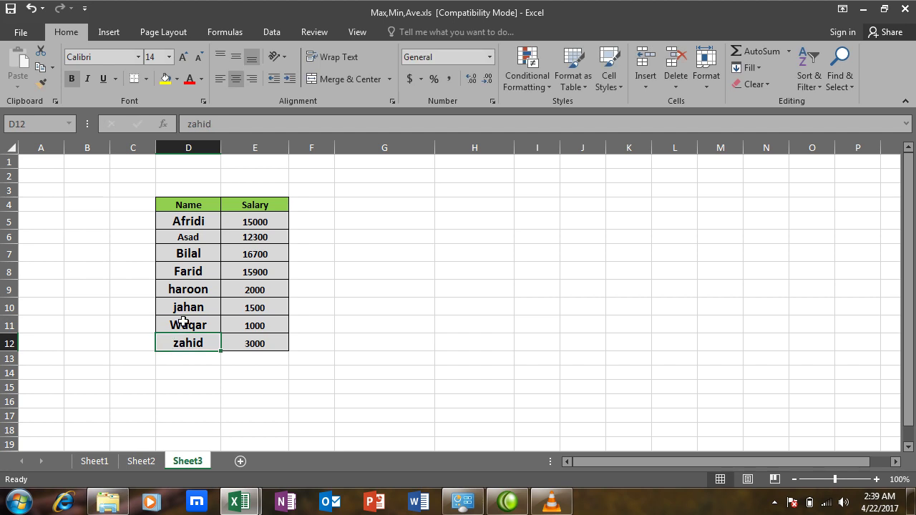
{"action": "left_click_drag", "start_coordinate": [179, 221], "coordinate": [183, 344]}
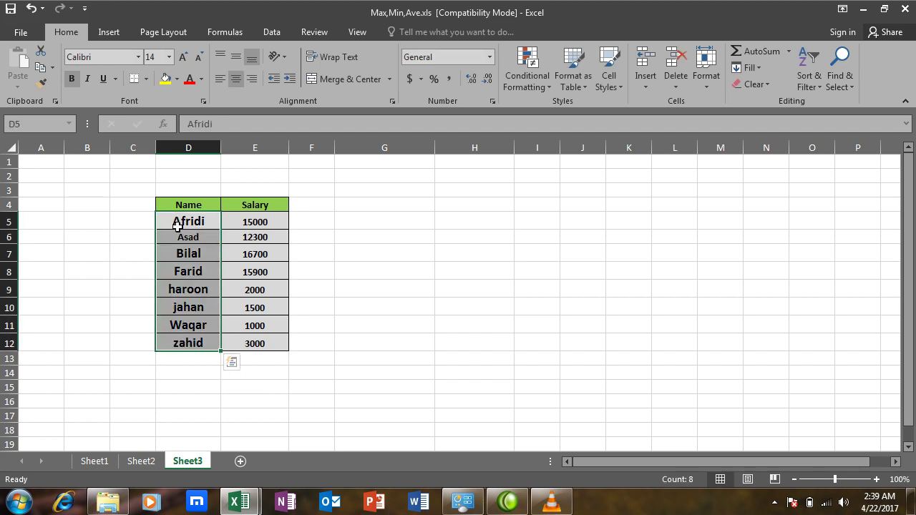
{"action": "left_click_drag", "start_coordinate": [178, 218], "coordinate": [184, 324]}
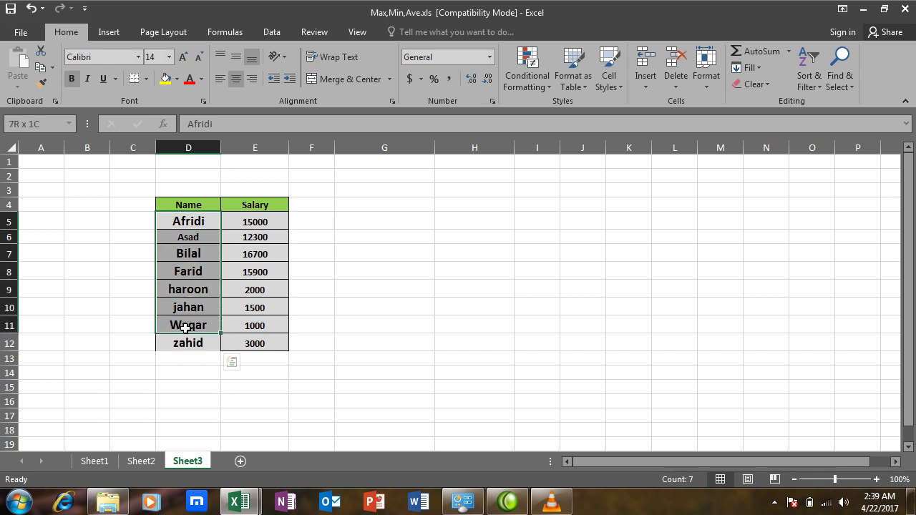
Step: Sort names Z to A, then undo back to A-to-Z order with yousaf restored
{"action": "left_click", "coordinate": [188, 206]}
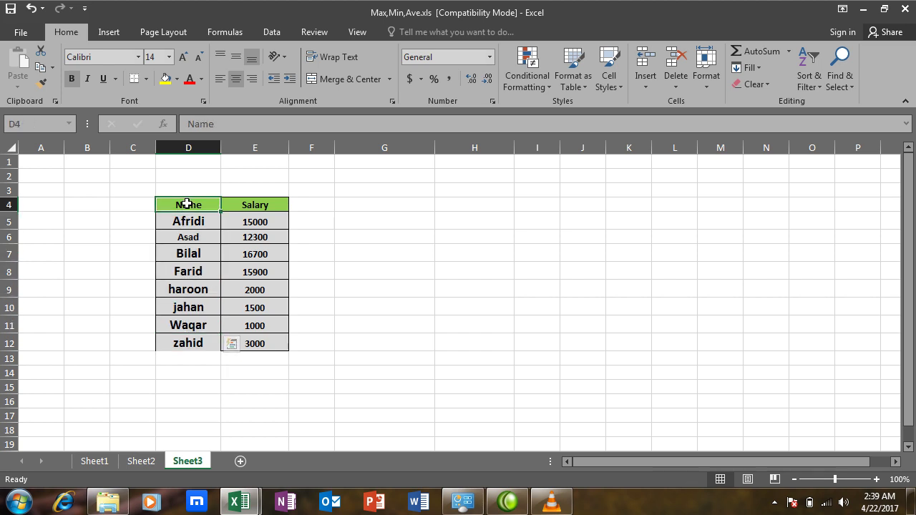
{"action": "left_click", "coordinate": [808, 77]}
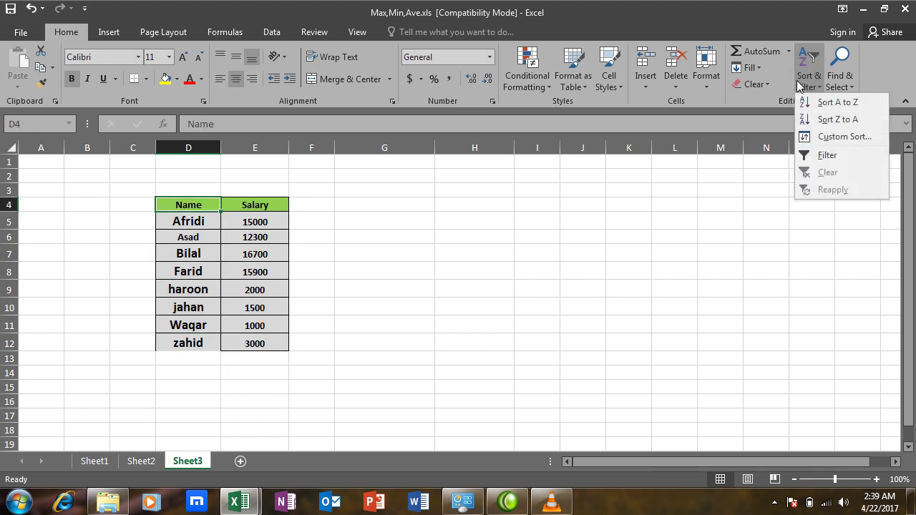
{"action": "left_click", "coordinate": [837, 120]}
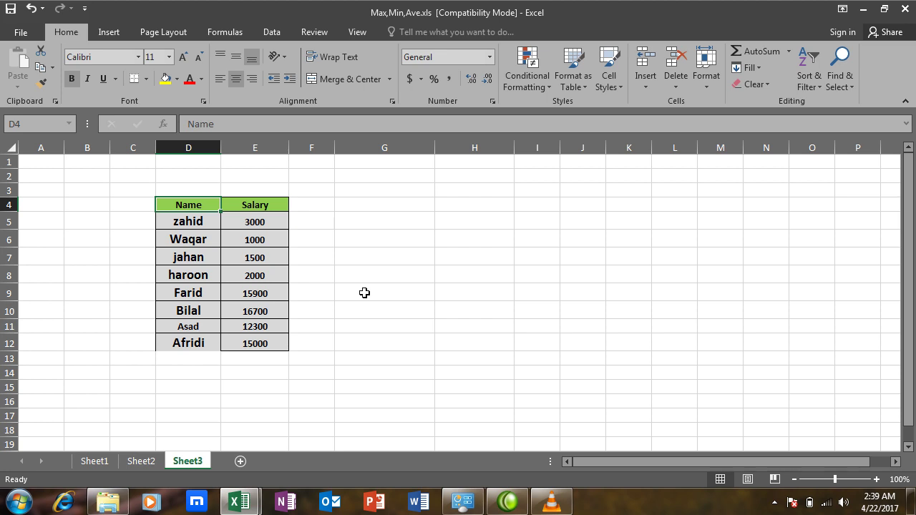
{"action": "key", "text": "ctrl+z"}
{"action": "key", "text": "ctrl+z"}
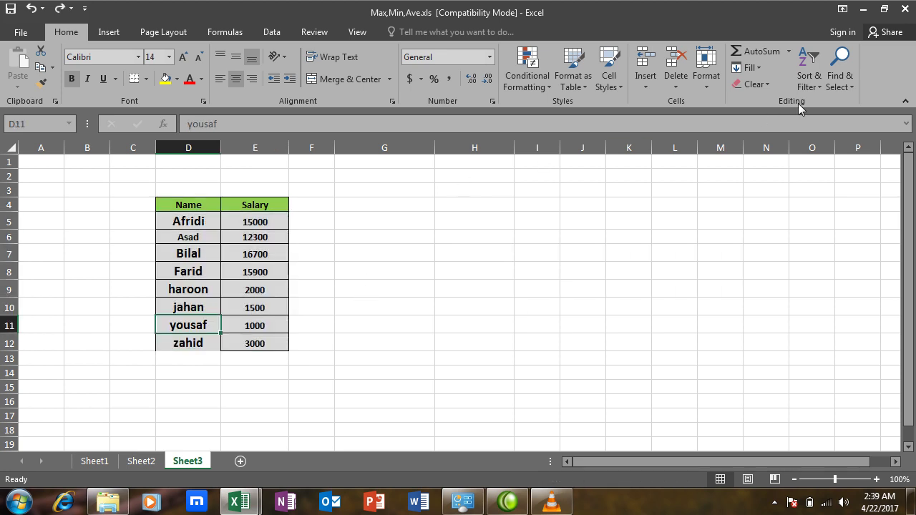
{"action": "left_click", "coordinate": [811, 79]}
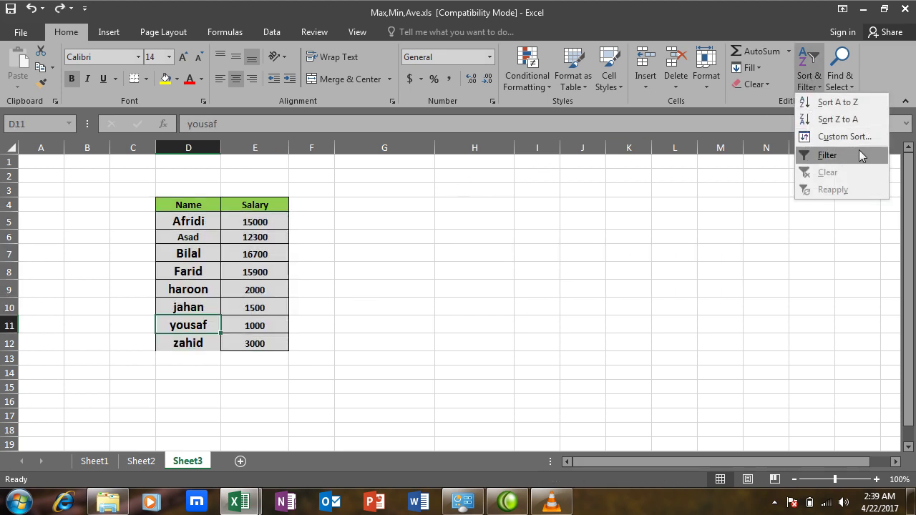
{"action": "left_click", "coordinate": [487, 281]}
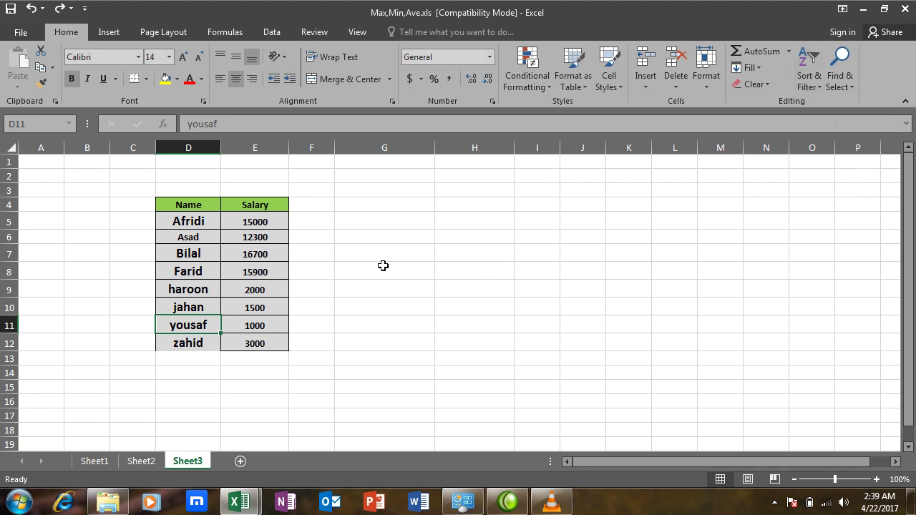
Step: Insert a blank column E before Salary, after undoing a column inserted before Name
{"action": "right_click", "coordinate": [201, 151]}
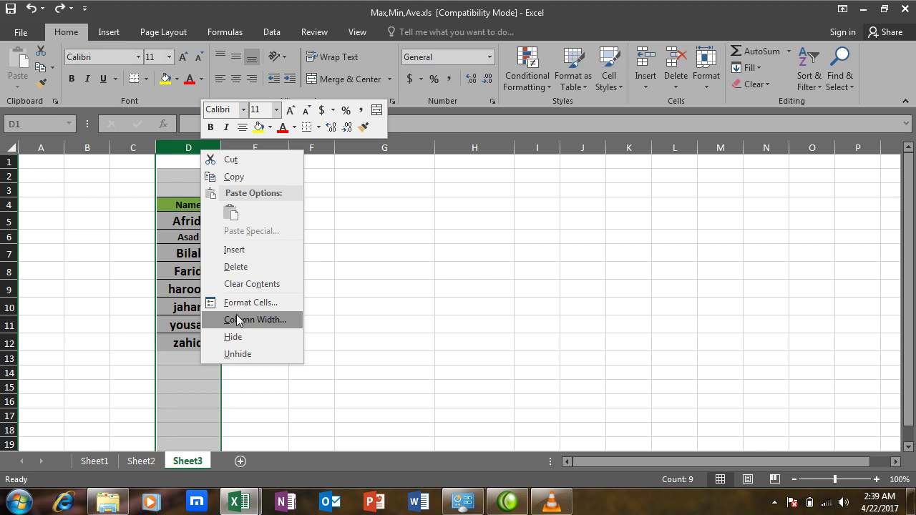
{"action": "left_click", "coordinate": [234, 249]}
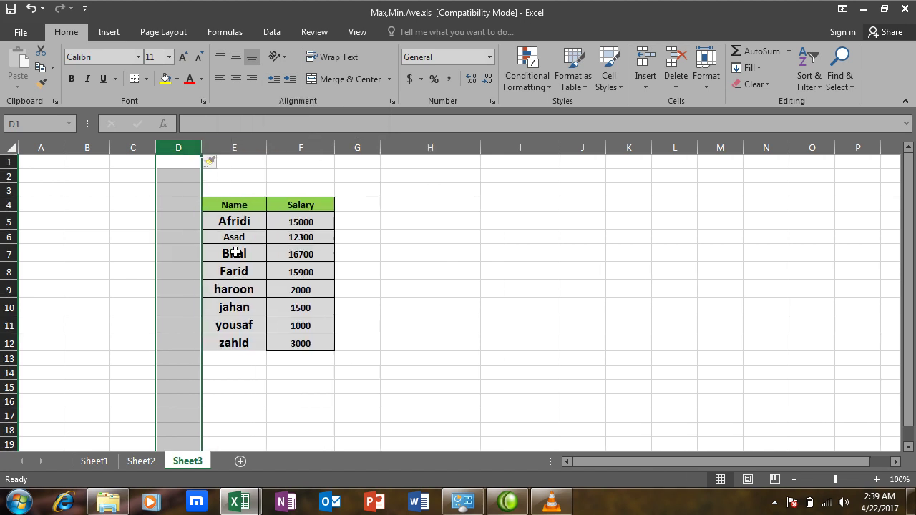
{"action": "key", "text": "ctrl+z"}
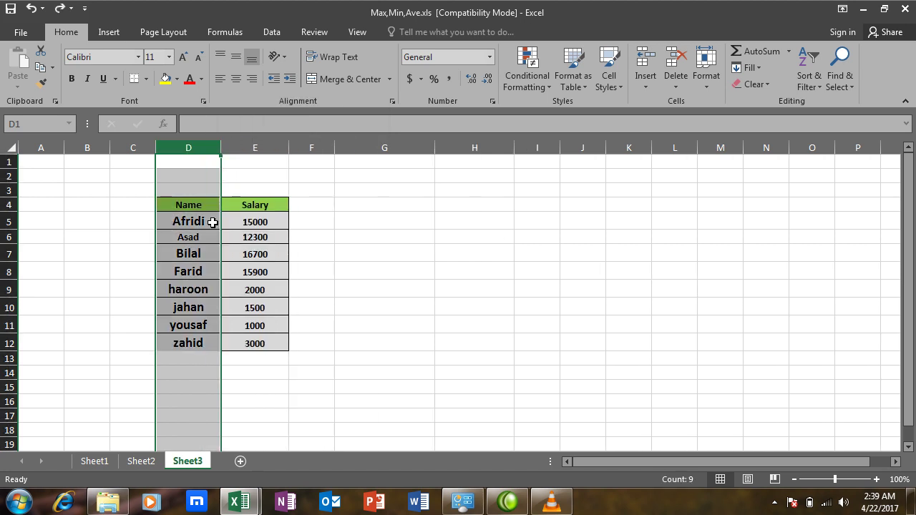
{"action": "left_click", "coordinate": [248, 152]}
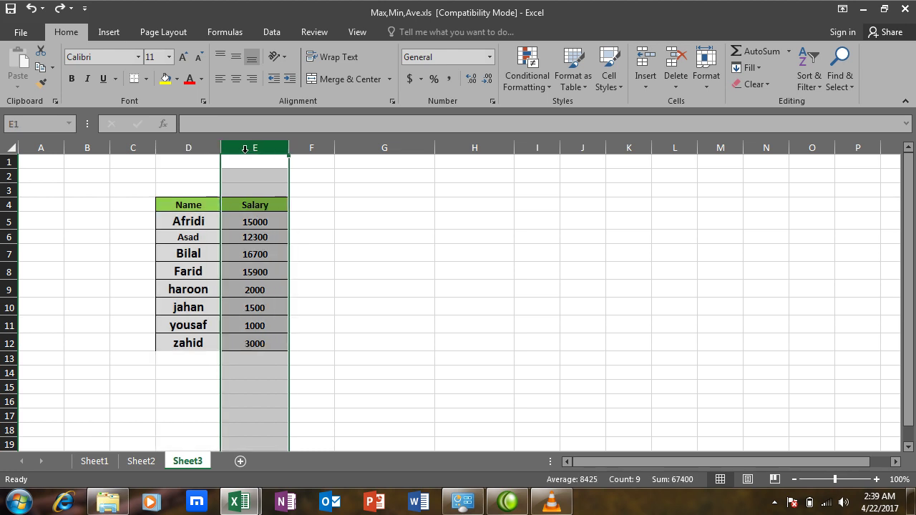
{"action": "right_click", "coordinate": [248, 153]}
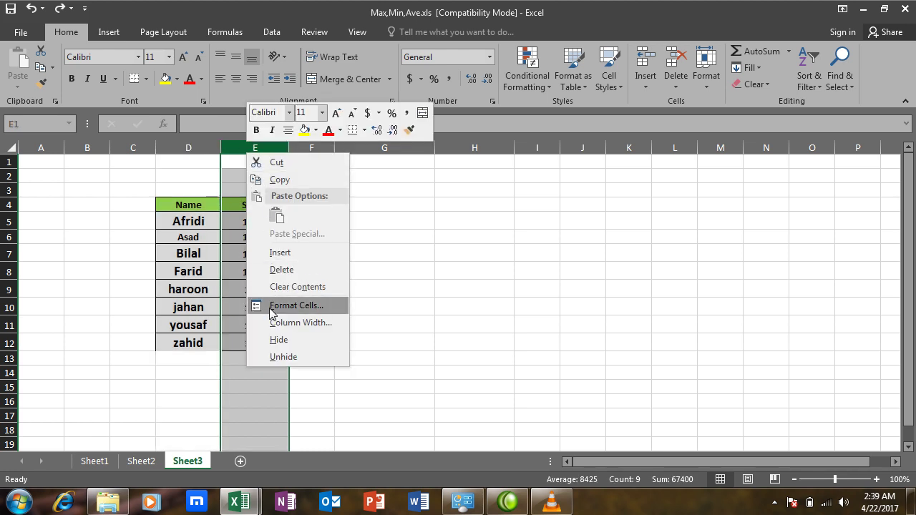
{"action": "left_click", "coordinate": [277, 254]}
{"action": "left_click", "coordinate": [249, 206]}
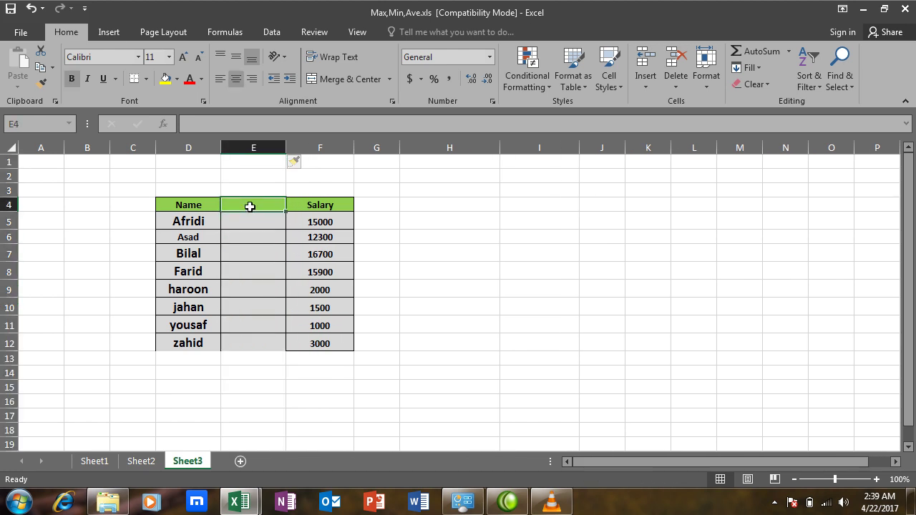
Step: Enter the Profession heading, then Dr, Lab, Cha and Dr for Afridi, Asad, Bilal and Farid
{"action": "type", "text": "P"}
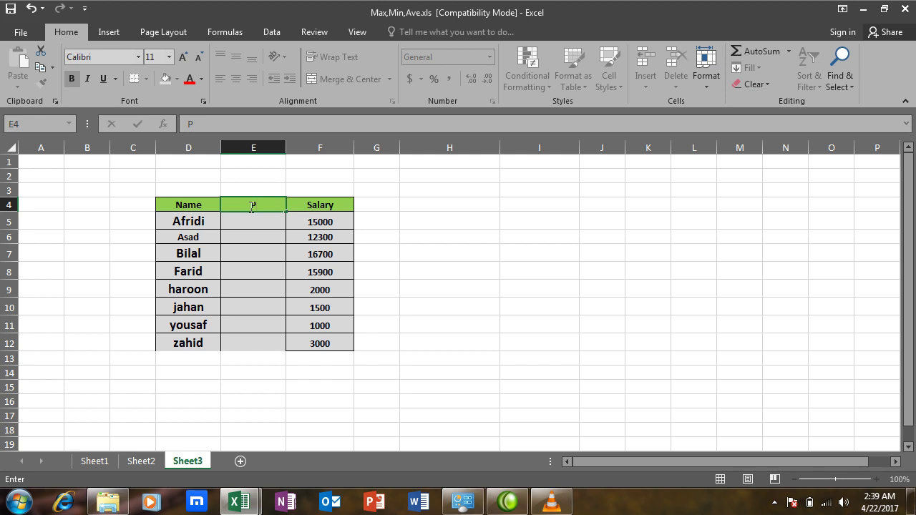
{"action": "type", "text": "rofession"}
{"action": "key", "text": "Return"}
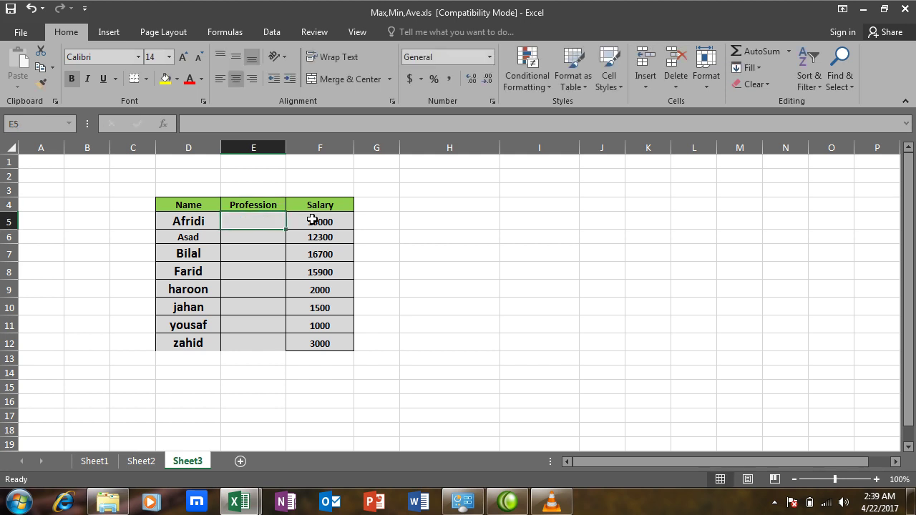
{"action": "type", "text": "Dr"}
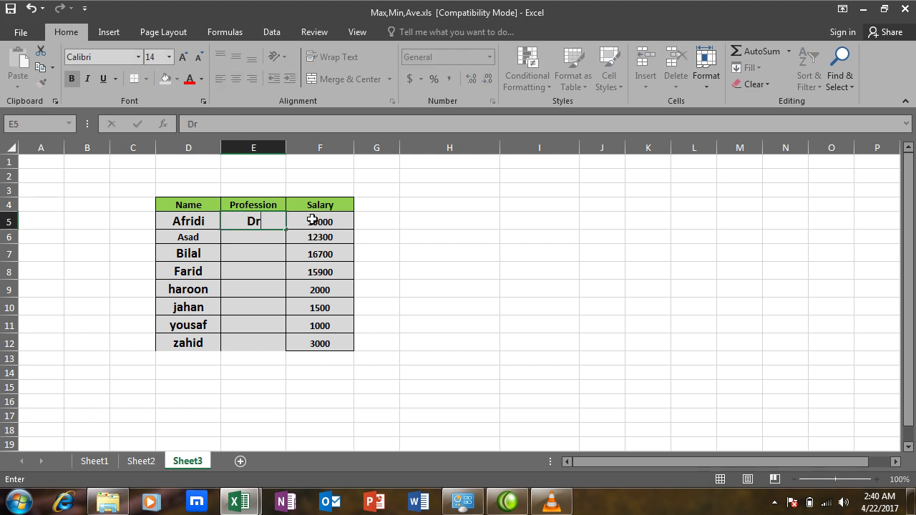
{"action": "key", "text": "Return"}
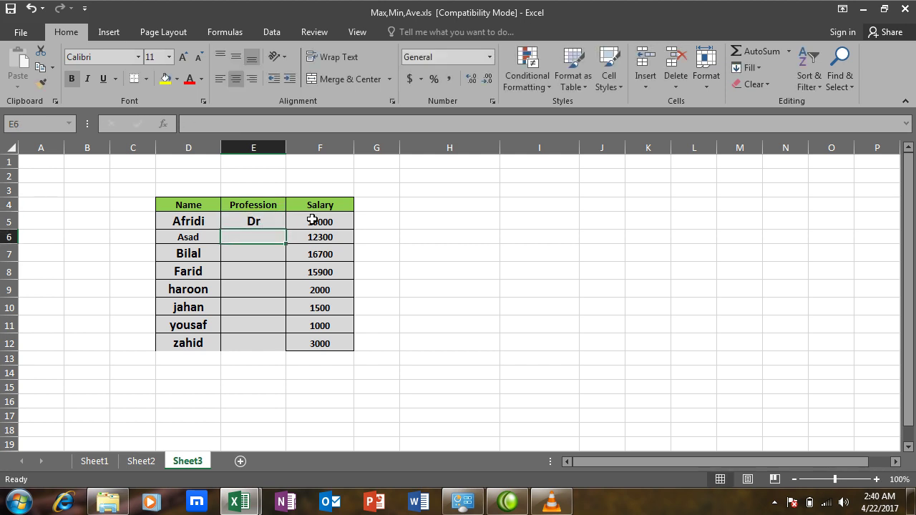
{"action": "type", "text": "Lab"}
{"action": "key", "text": "Return"}
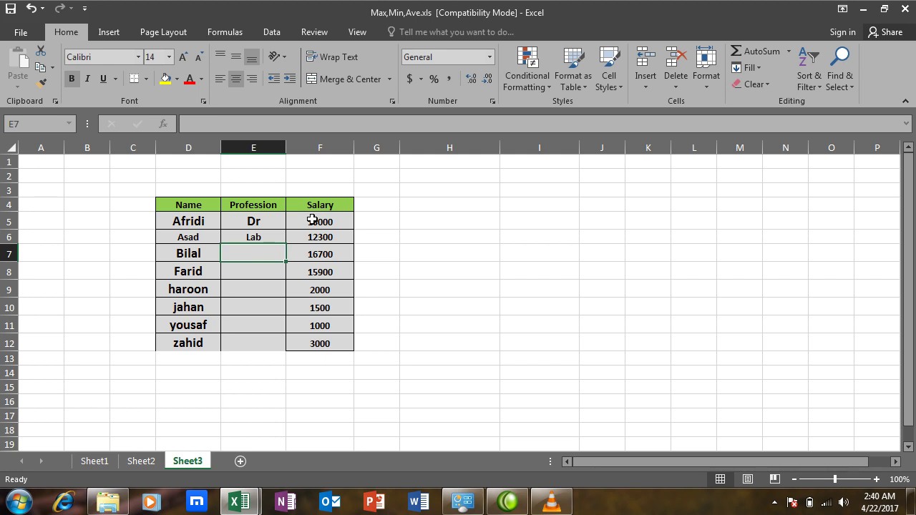
{"action": "type", "text": "Cha"}
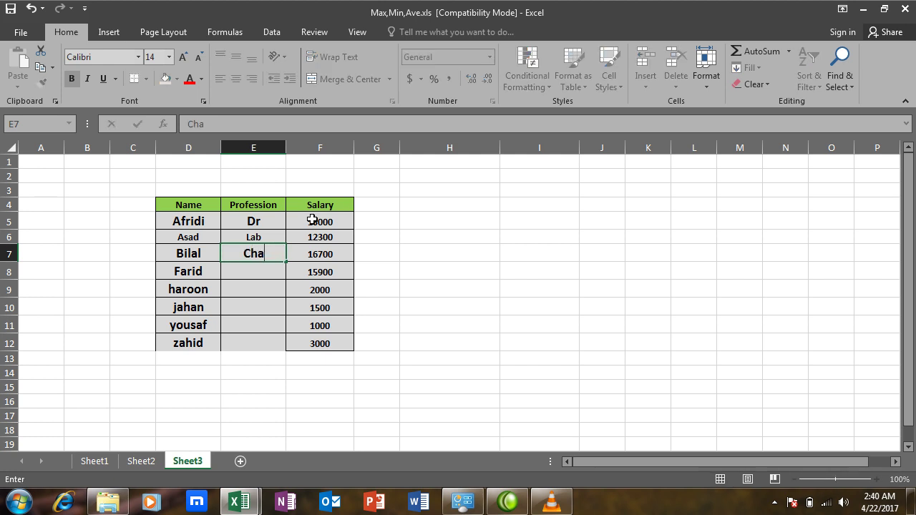
{"action": "key", "text": "Return"}
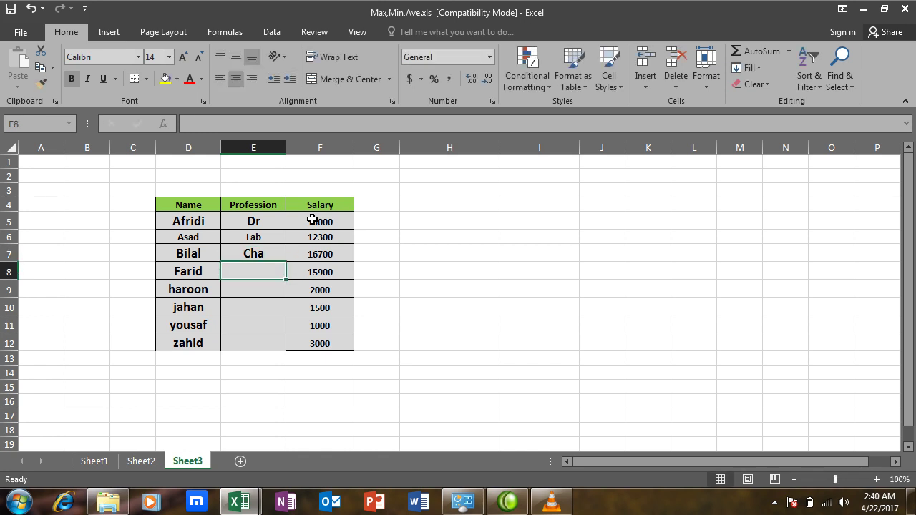
{"action": "type", "text": "dr"}
{"action": "key", "text": "Return"}
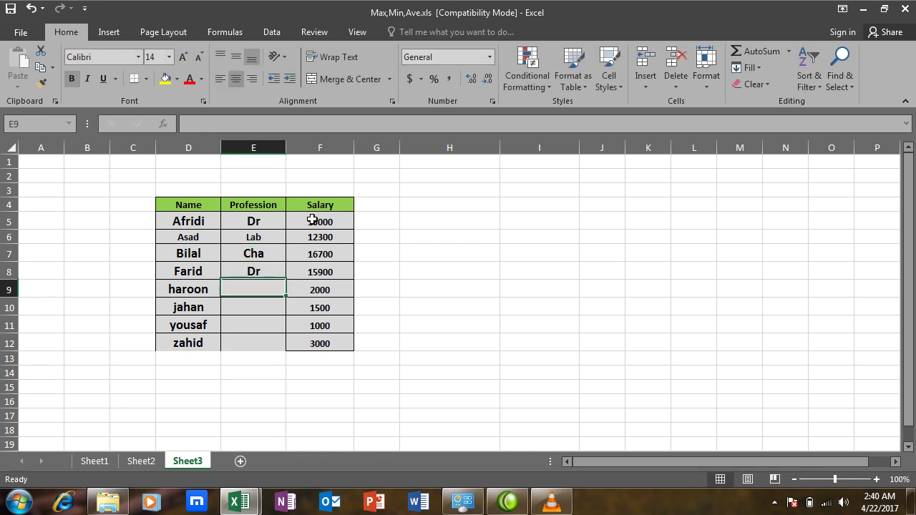
Step: Enter Lab, Cha, Dr and Cha in E9:E12 for haroon, jahan, yousaf and zahid
{"action": "type", "text": "lab"}
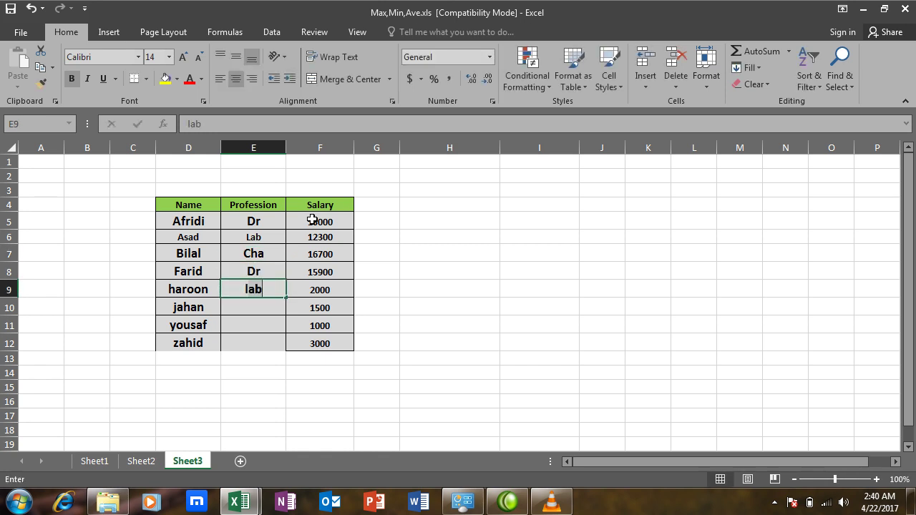
{"action": "key", "text": "Return"}
{"action": "type", "text": "cha"}
{"action": "key", "text": "Return"}
{"action": "type", "text": "dr"}
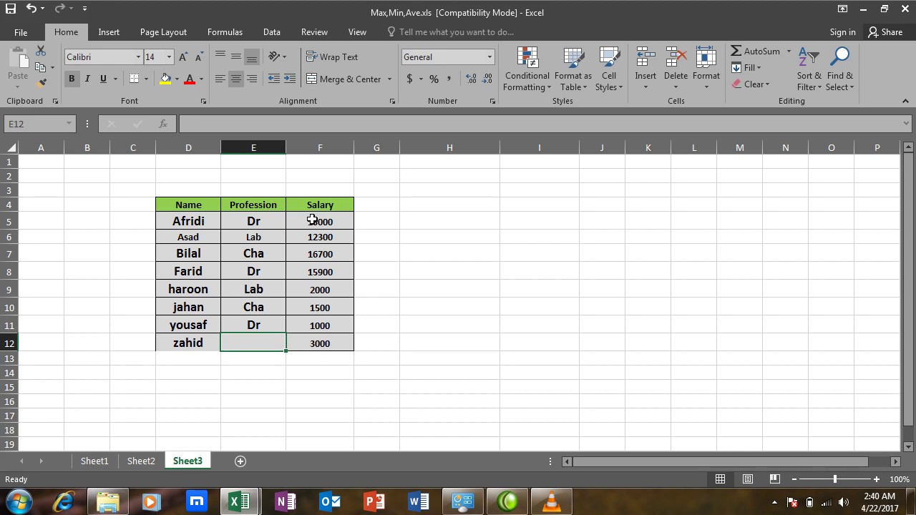
{"action": "type", "text": "Cha"}
{"action": "key", "text": "Return"}
Step: Fill Afridi's Dr cell E5 yellow and Format Paint it onto E8 and E11
{"action": "left_click", "coordinate": [254, 222]}
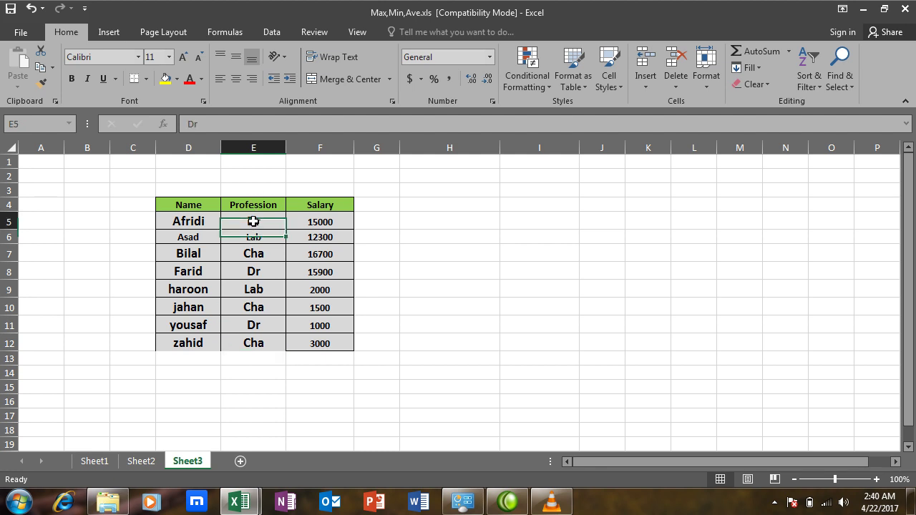
{"action": "left_click", "coordinate": [204, 77]}
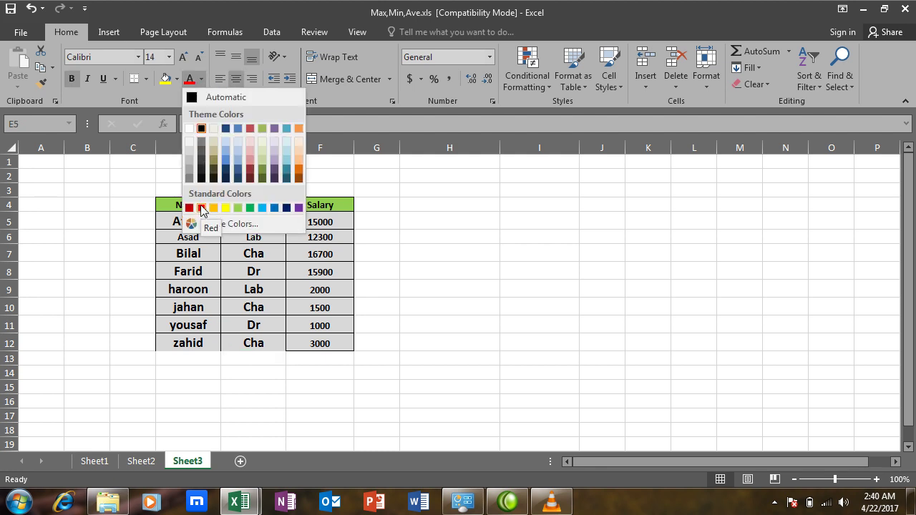
{"action": "left_click", "coordinate": [164, 80]}
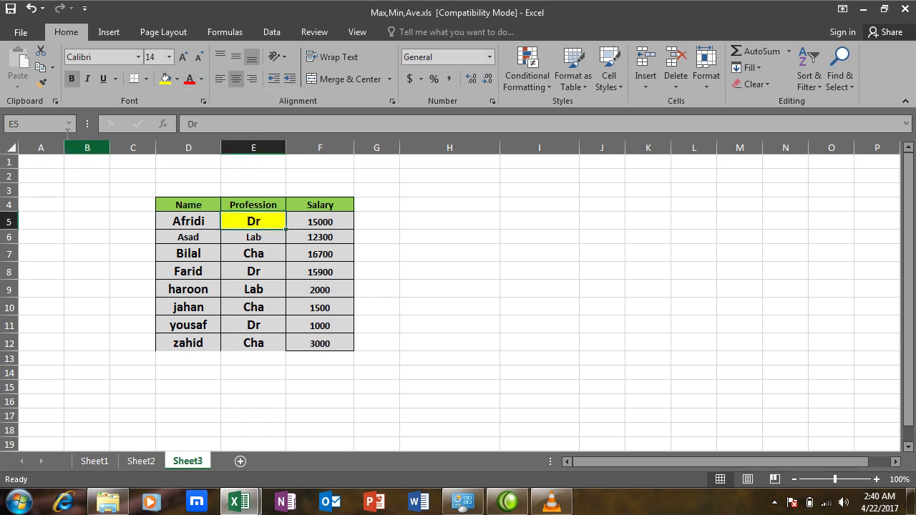
{"action": "left_click", "coordinate": [39, 85]}
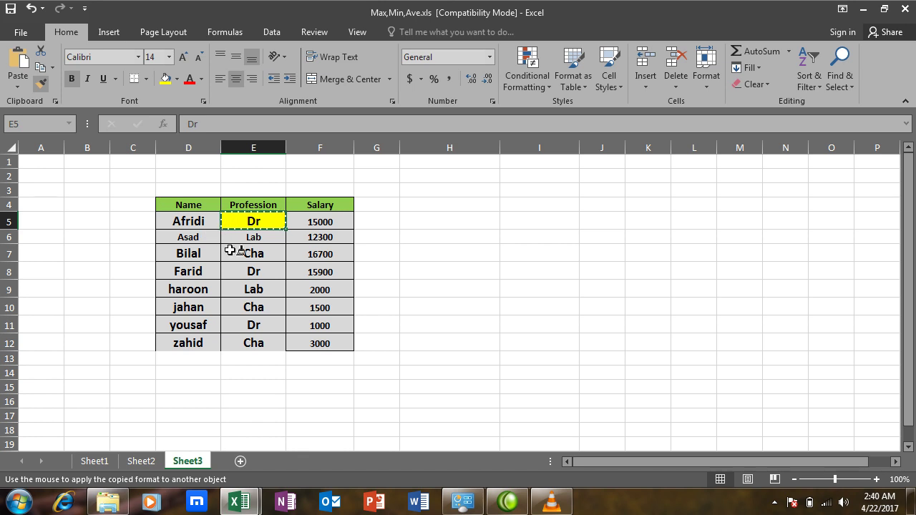
{"action": "left_click", "coordinate": [251, 271]}
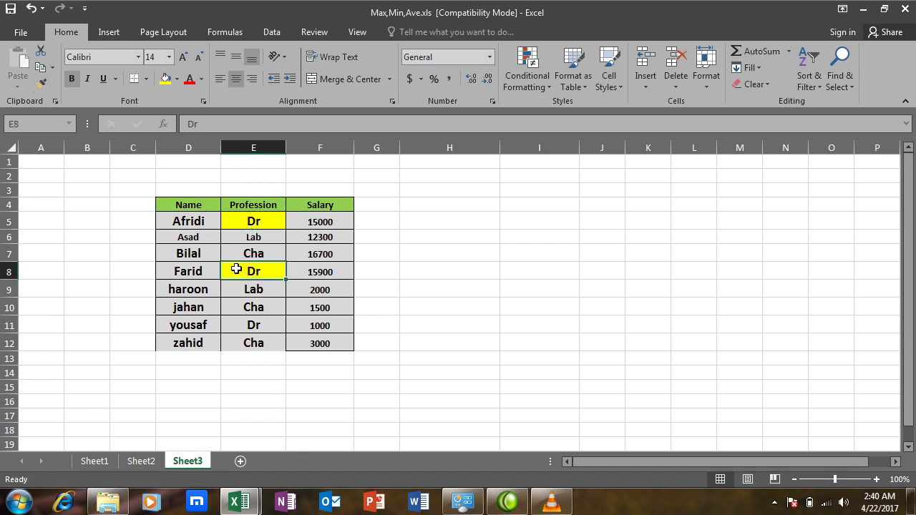
{"action": "left_click", "coordinate": [41, 83]}
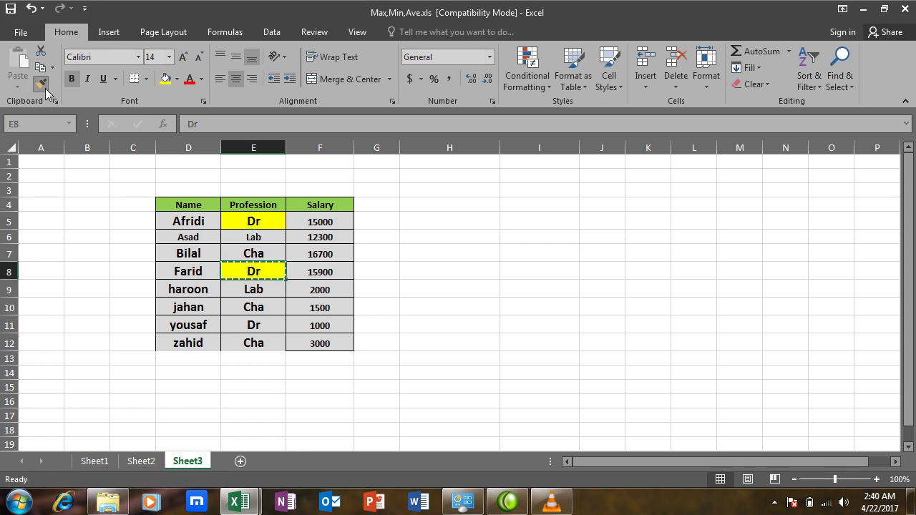
{"action": "left_click", "coordinate": [239, 325]}
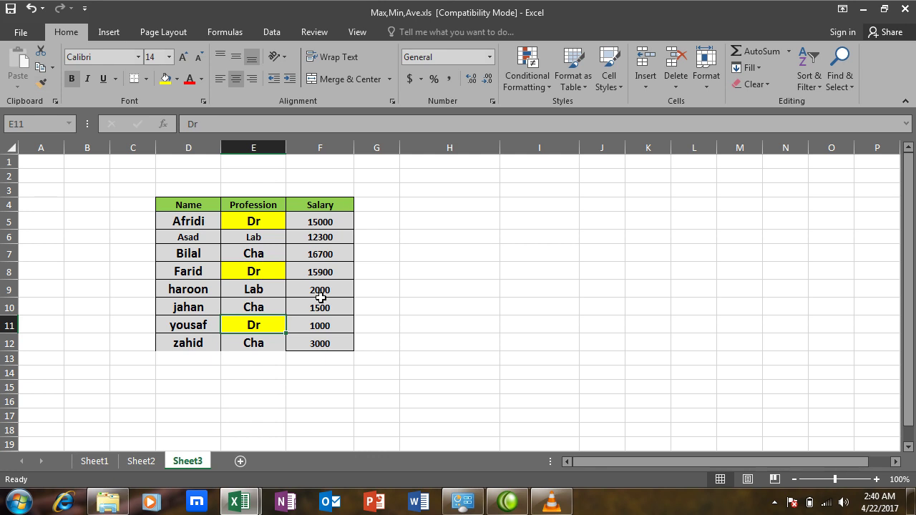
{"action": "left_click", "coordinate": [239, 237]}
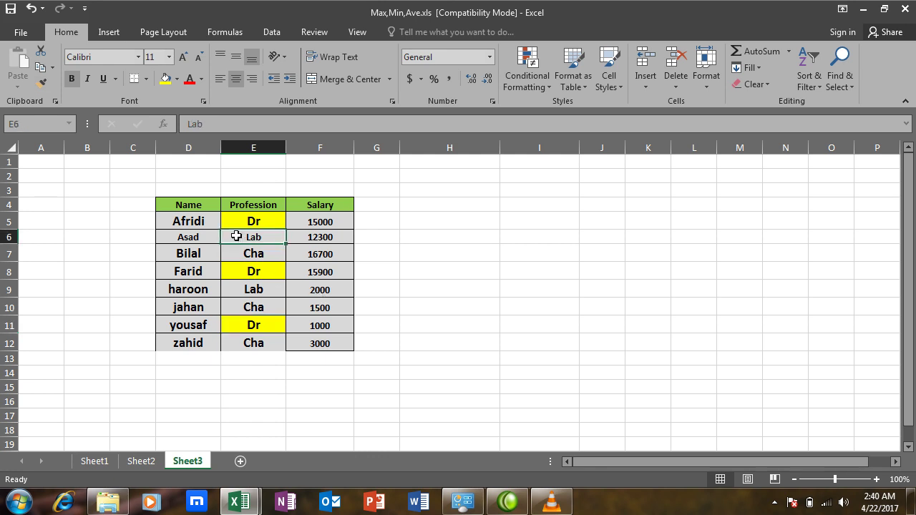
Step: Fill Asad's Lab cell E6 green and Format Paint it onto haroon's E9
{"action": "left_click", "coordinate": [177, 80]}
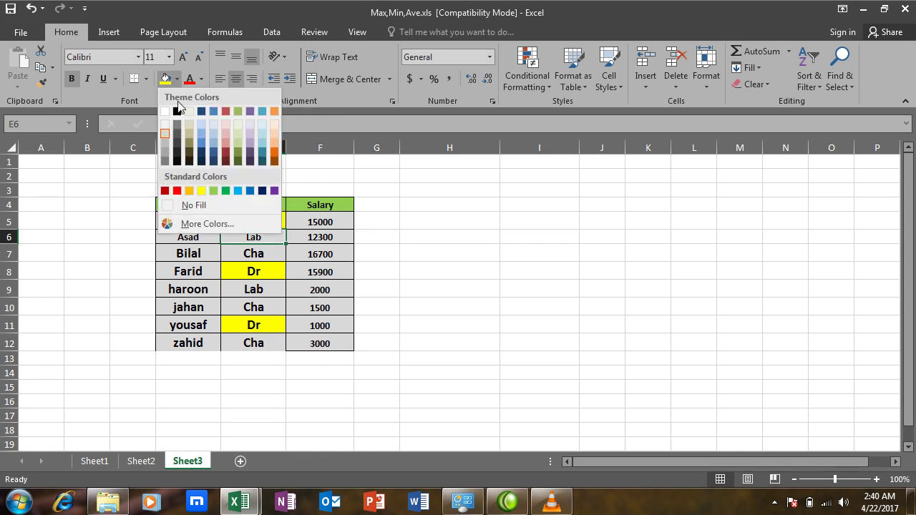
{"action": "left_click", "coordinate": [226, 191]}
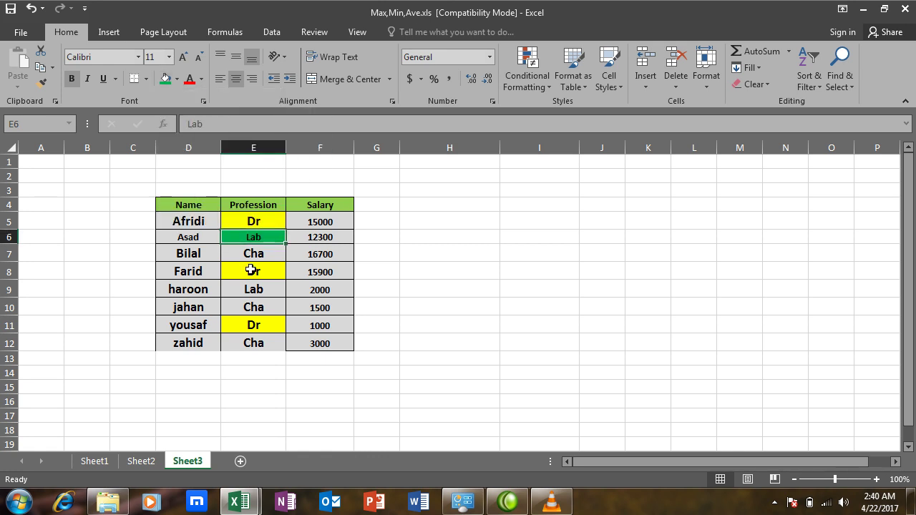
{"action": "left_click", "coordinate": [40, 83]}
{"action": "left_click", "coordinate": [240, 291]}
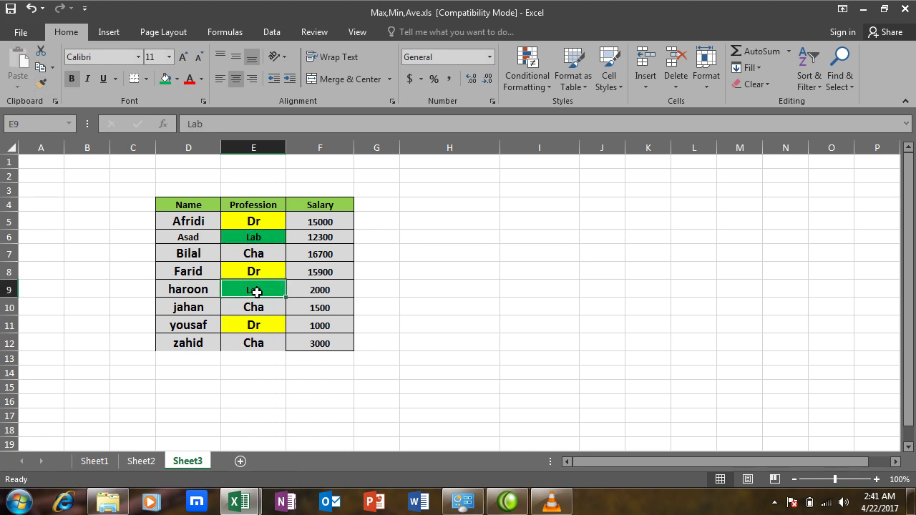
{"action": "left_click", "coordinate": [43, 83]}
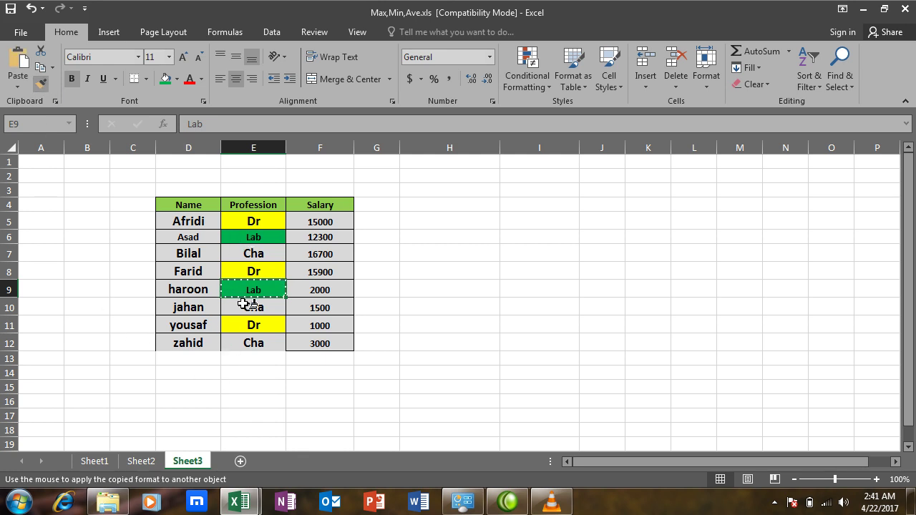
{"action": "key", "text": "Escape"}
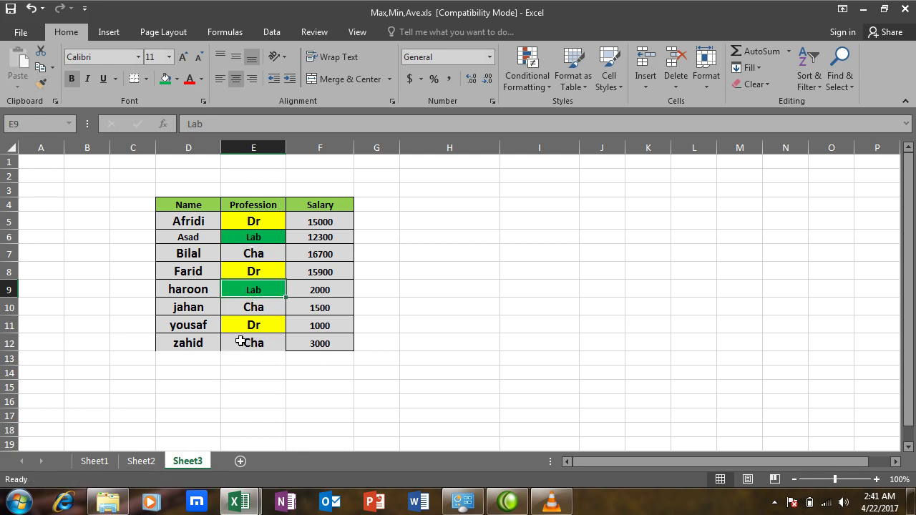
Step: Fill Bilal's Cha cell E7 orange and Format Paint it onto E10 and E12
{"action": "left_click", "coordinate": [247, 254]}
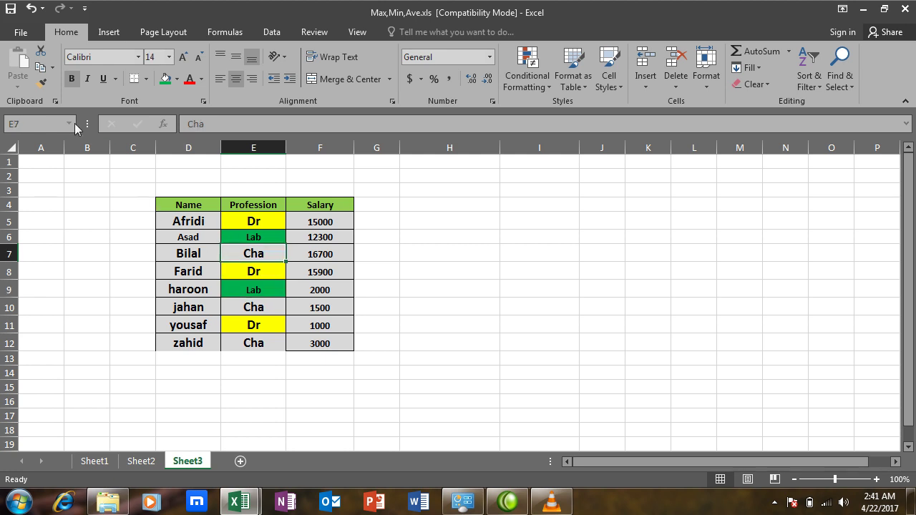
{"action": "left_click", "coordinate": [177, 79]}
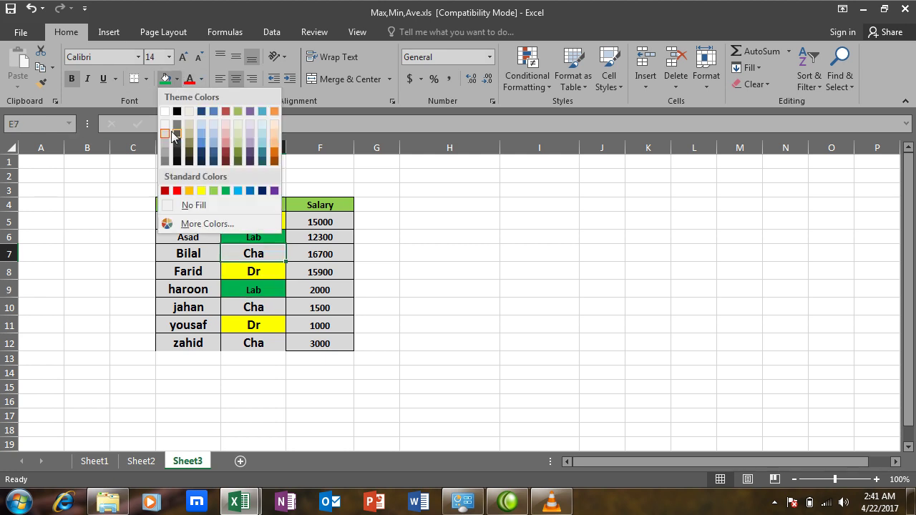
{"action": "left_click", "coordinate": [191, 191]}
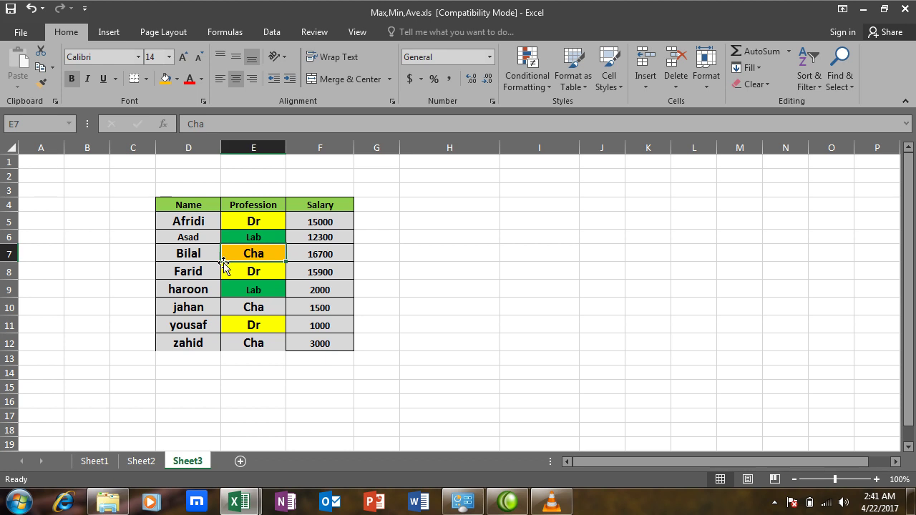
{"action": "left_click", "coordinate": [41, 83]}
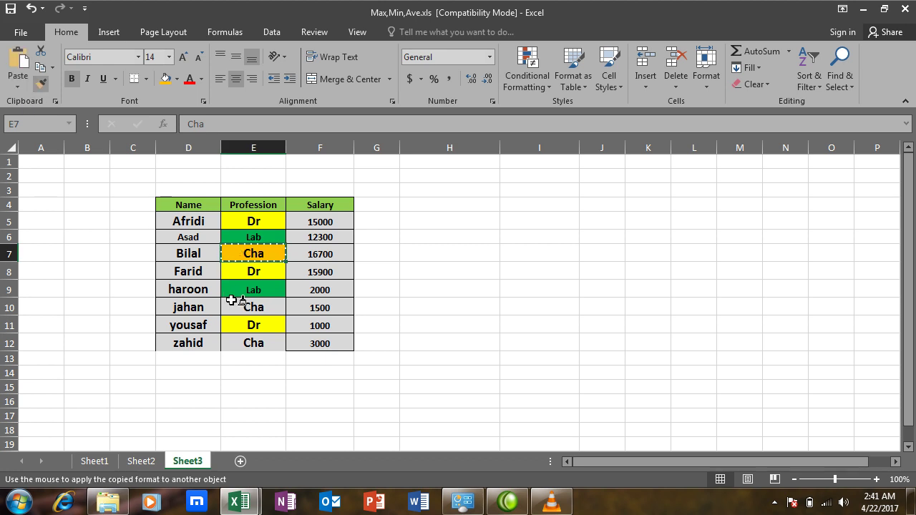
{"action": "left_click", "coordinate": [254, 311]}
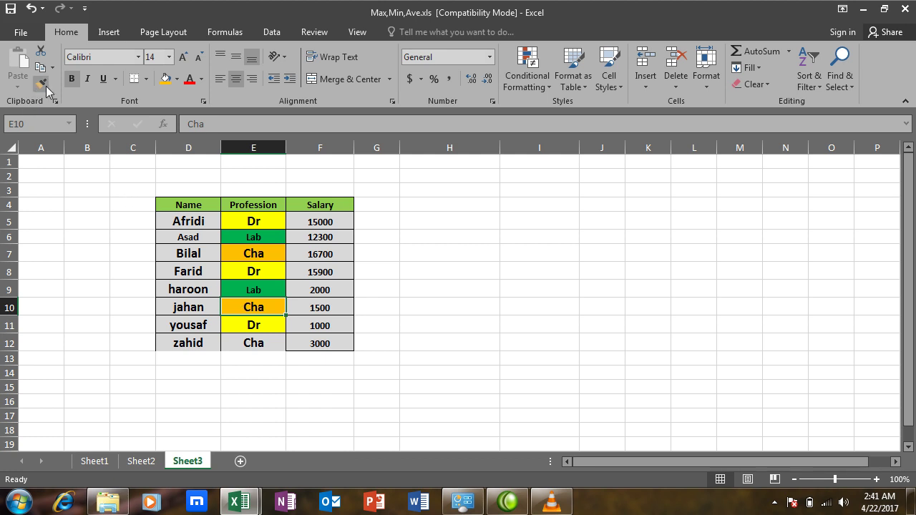
{"action": "left_click", "coordinate": [257, 343]}
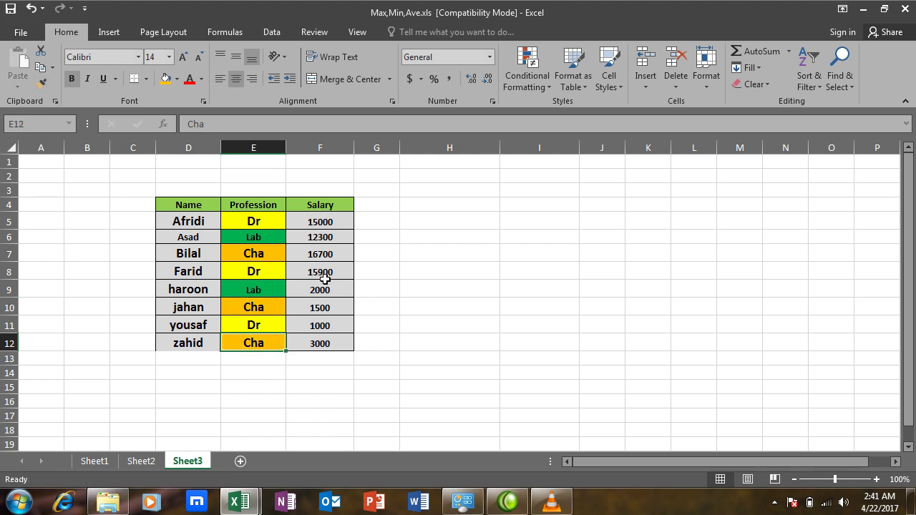
{"action": "left_click", "coordinate": [441, 196]}
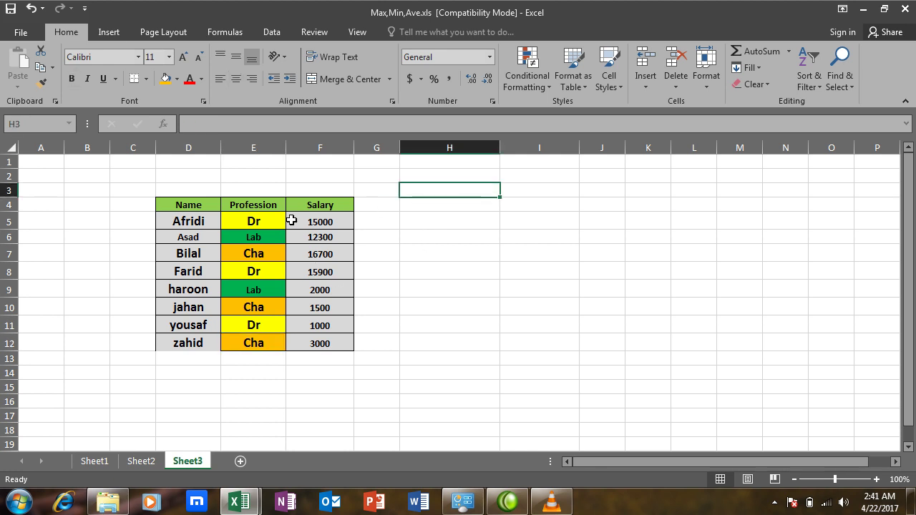
Step: Select the Name, Profession and Salary entries, then select header E4 and show Sort & Filter choices
{"action": "left_click_drag", "start_coordinate": [264, 220], "coordinate": [255, 344]}
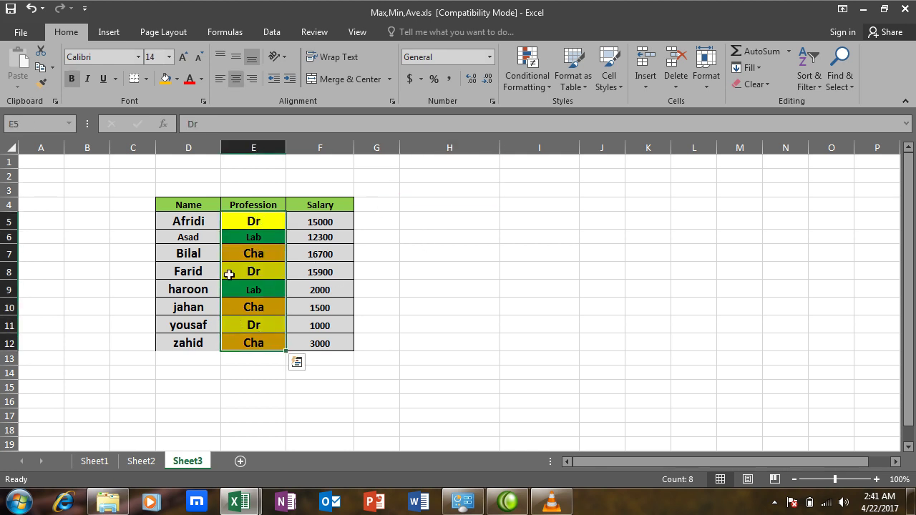
{"action": "left_click_drag", "start_coordinate": [185, 221], "coordinate": [184, 343]}
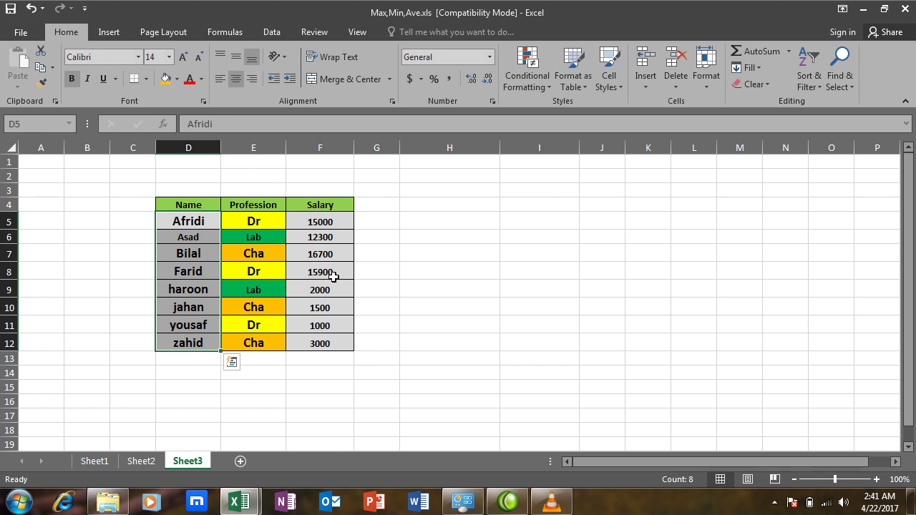
{"action": "left_click", "coordinate": [318, 221]}
{"action": "left_click_drag", "start_coordinate": [318, 221], "coordinate": [317, 343]}
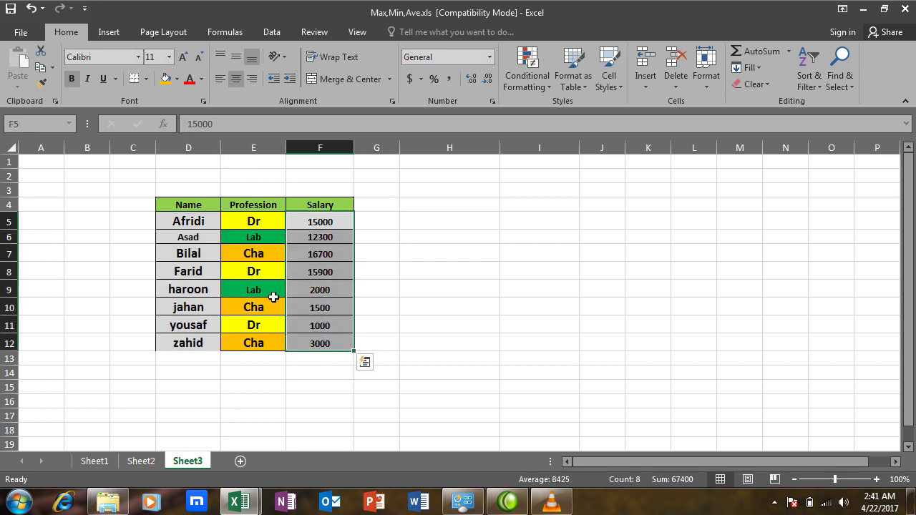
{"action": "left_click", "coordinate": [247, 223]}
{"action": "left_click_drag", "start_coordinate": [245, 262], "coordinate": [250, 340]}
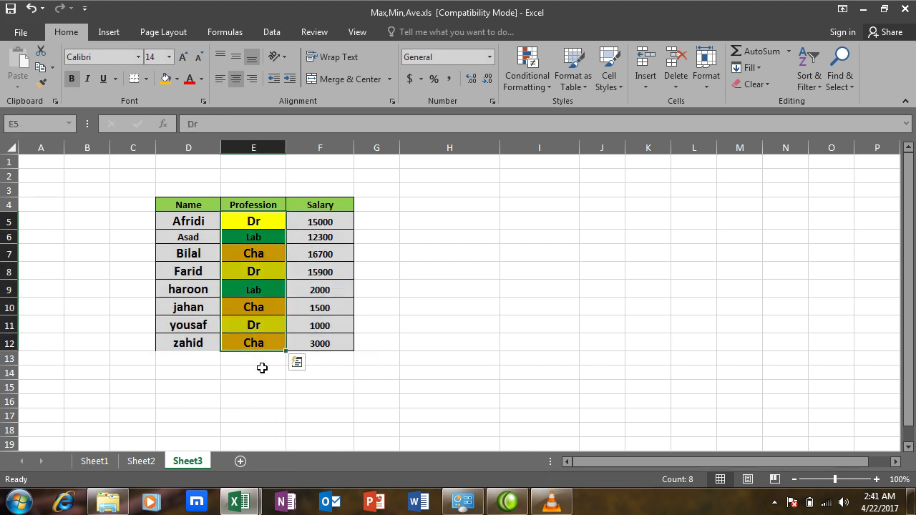
{"action": "left_click", "coordinate": [427, 207]}
{"action": "left_click", "coordinate": [436, 225]}
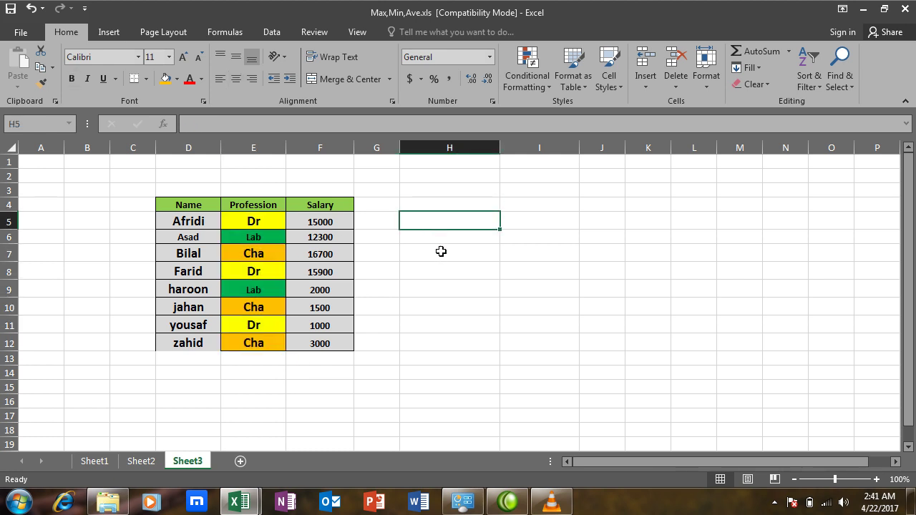
{"action": "left_click", "coordinate": [472, 202]}
{"action": "left_click", "coordinate": [472, 192]}
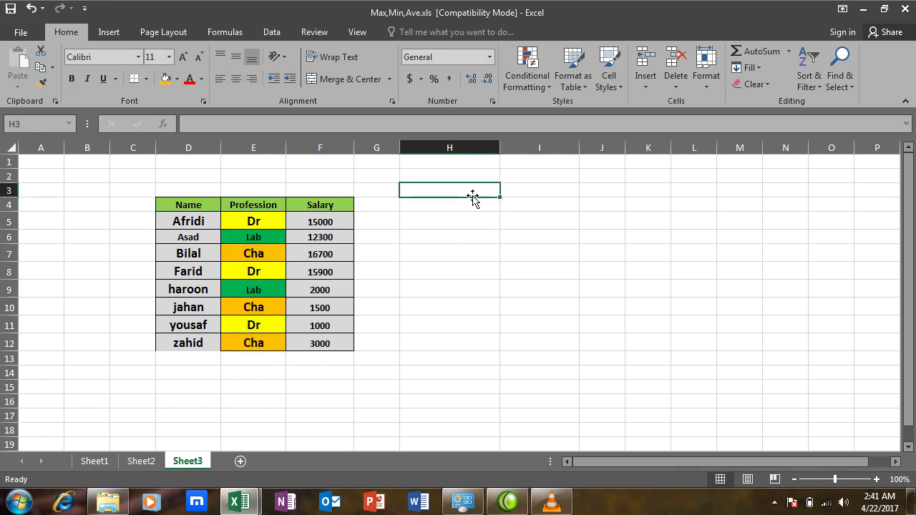
{"action": "left_click", "coordinate": [265, 204]}
{"action": "left_click", "coordinate": [810, 80]}
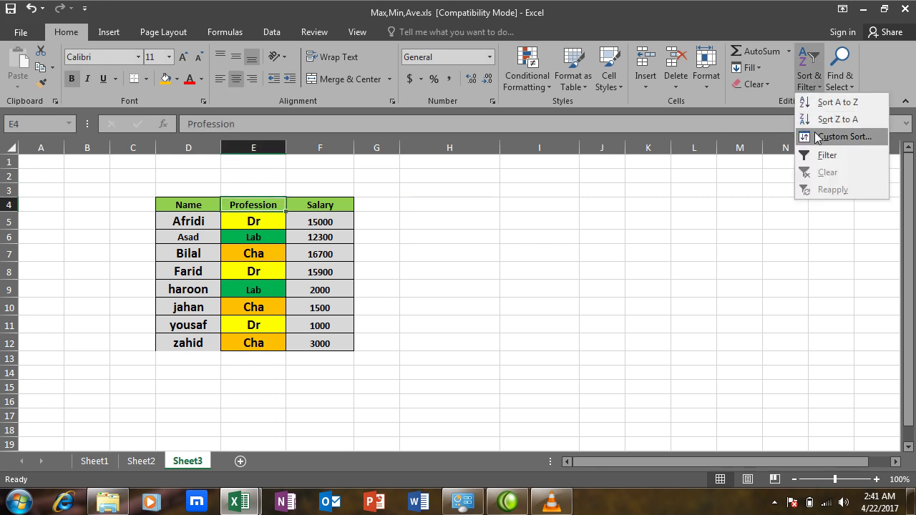
Step: Custom-sort the table by Profession on Cell Color, with green On Top
{"action": "left_click", "coordinate": [817, 136]}
{"action": "left_click_drag", "start_coordinate": [380, 179], "coordinate": [466, 140]}
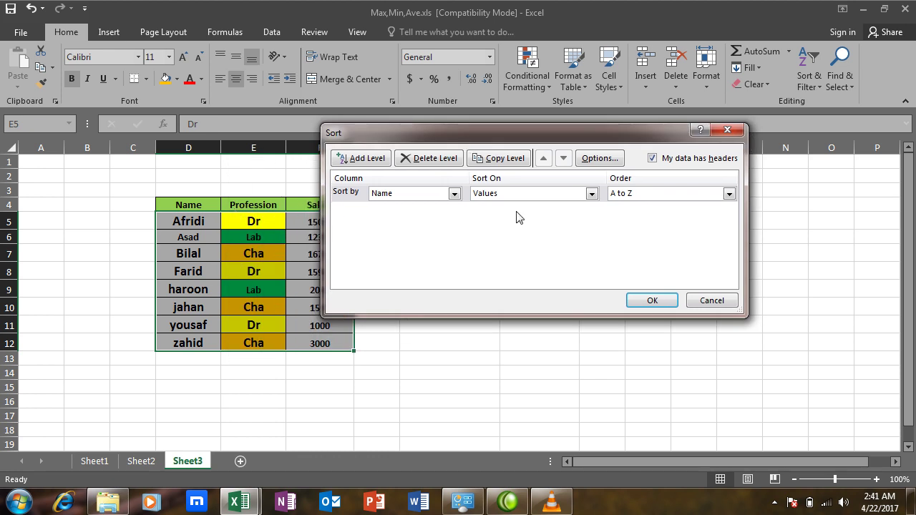
{"action": "left_click", "coordinate": [591, 194]}
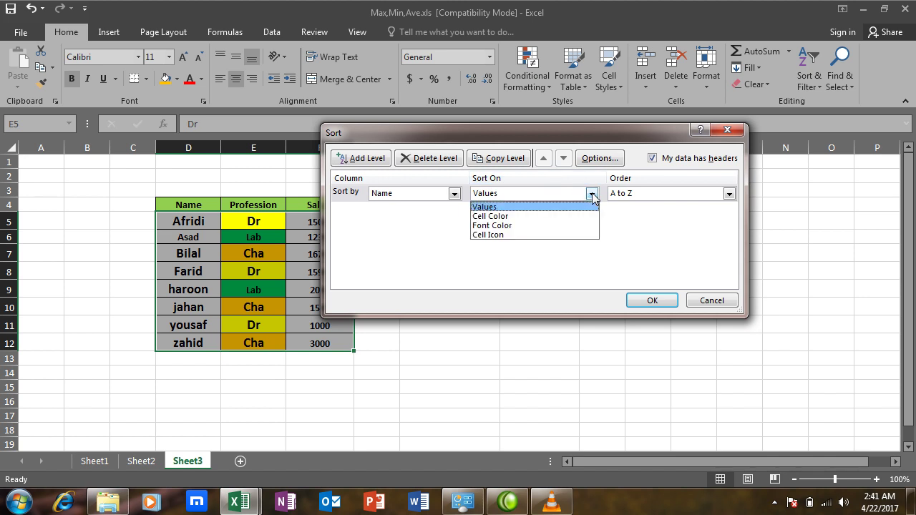
{"action": "left_click", "coordinate": [561, 216]}
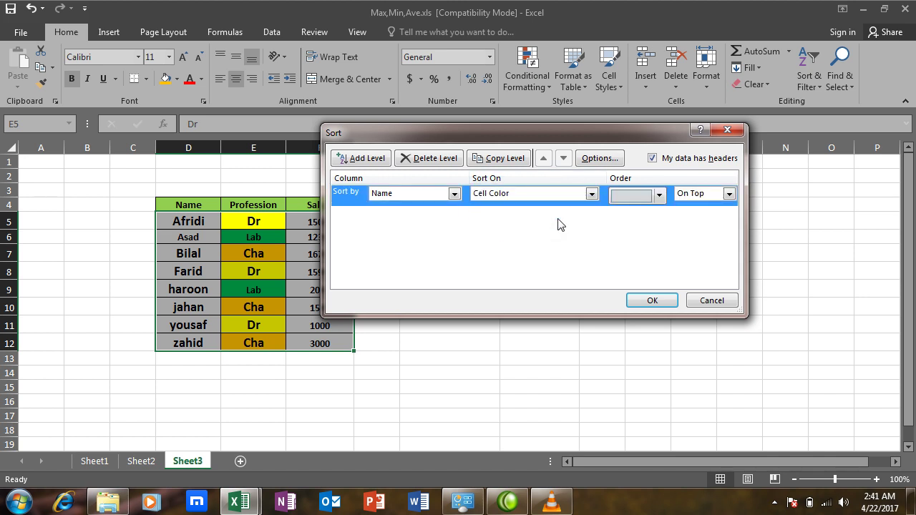
{"action": "left_click", "coordinate": [457, 194]}
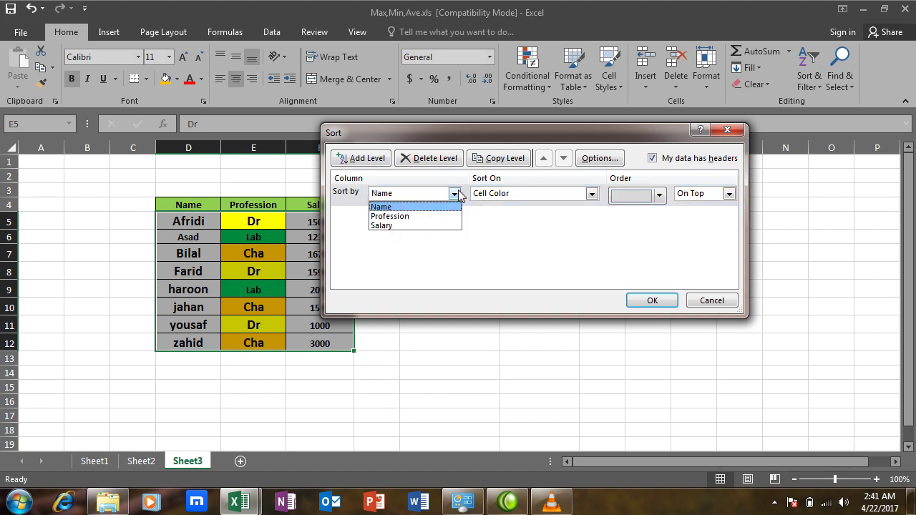
{"action": "left_click", "coordinate": [398, 218]}
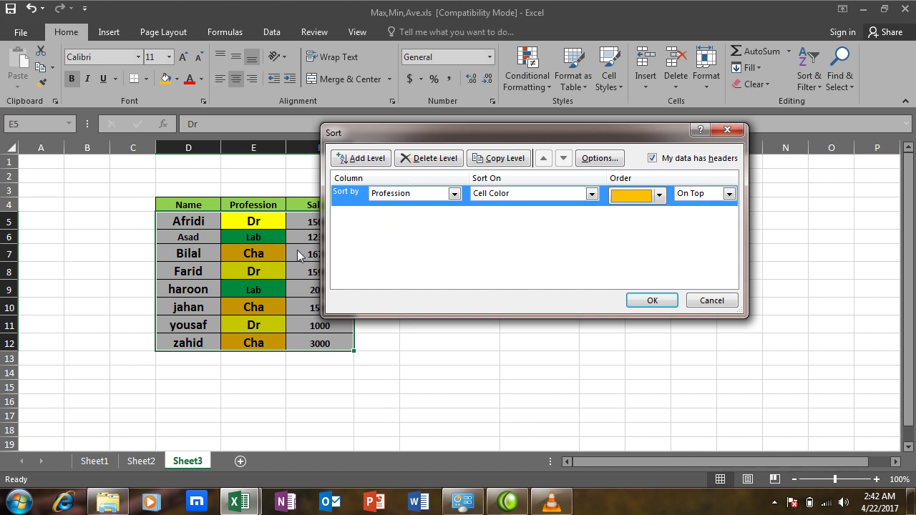
{"action": "left_click", "coordinate": [659, 195]}
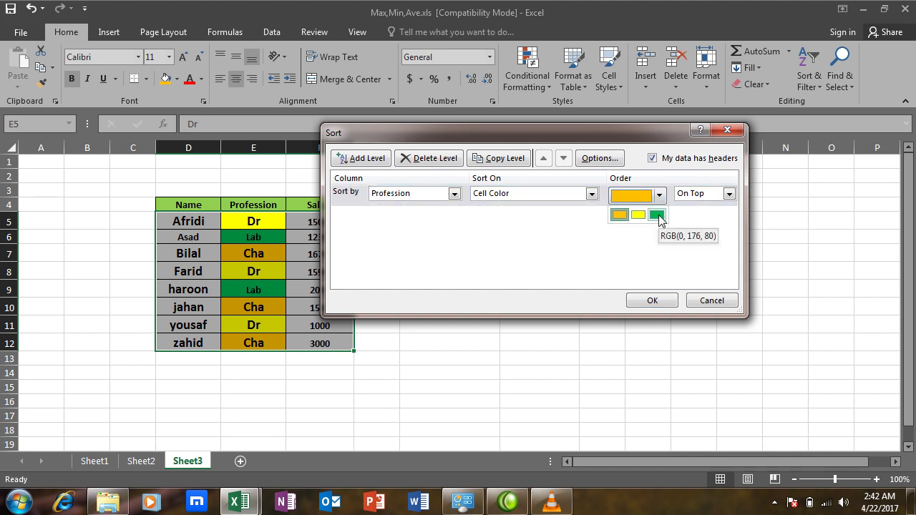
{"action": "left_click", "coordinate": [657, 216]}
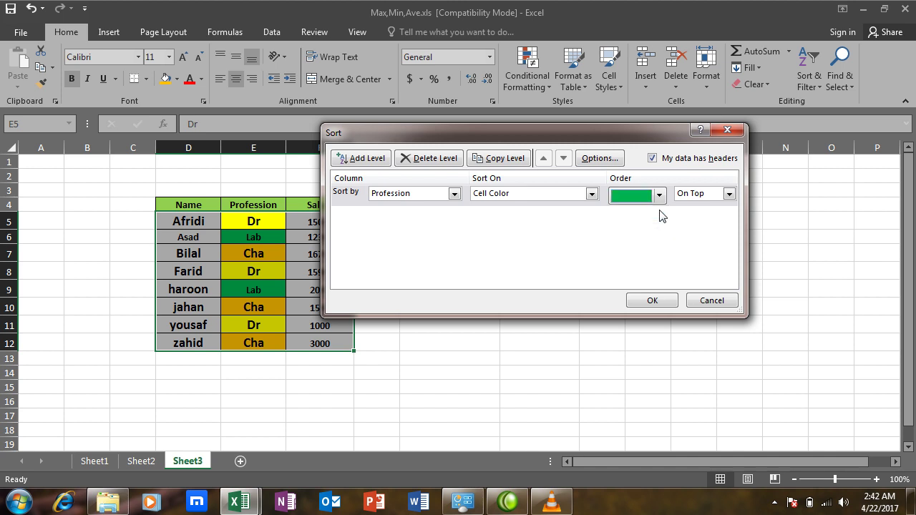
{"action": "left_click", "coordinate": [648, 301]}
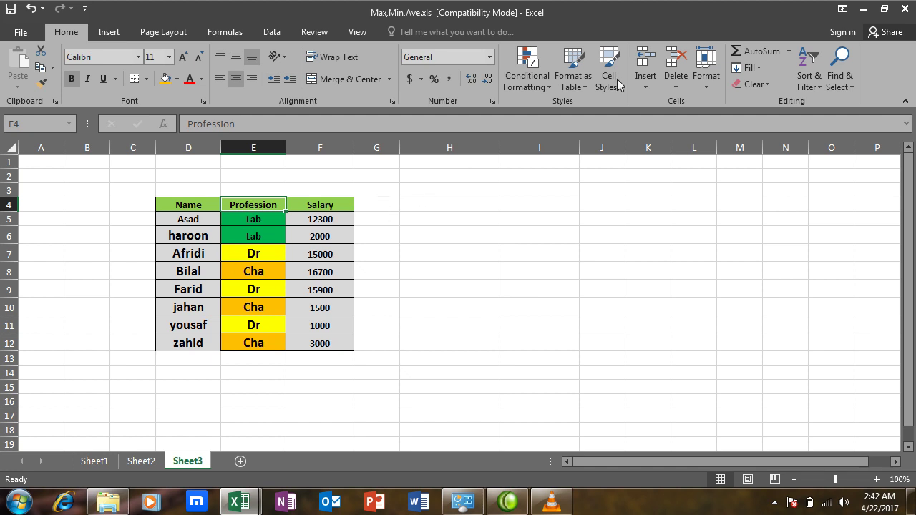
Step: Custom-sort again by Profession cell colour, now with yellow On Top
{"action": "left_click", "coordinate": [807, 80]}
{"action": "left_click", "coordinate": [844, 137]}
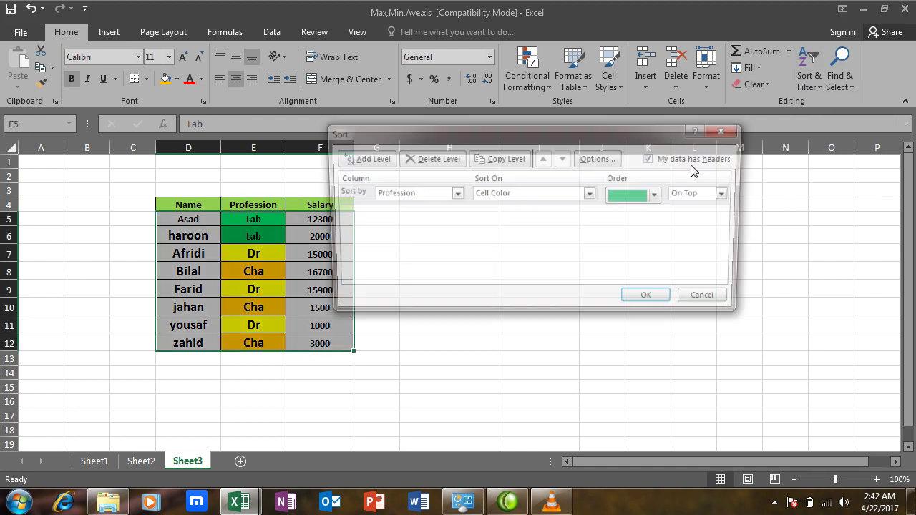
{"action": "left_click_drag", "start_coordinate": [473, 131], "coordinate": [536, 115]}
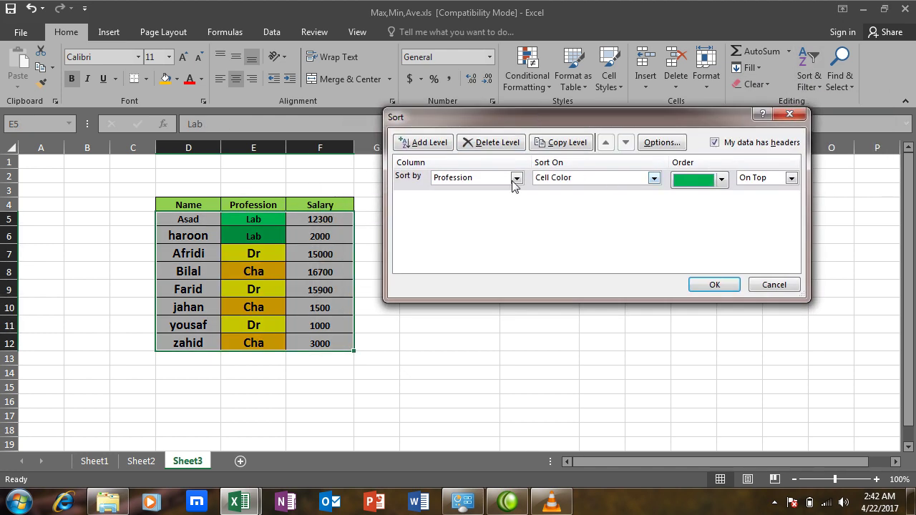
{"action": "left_click", "coordinate": [655, 179]}
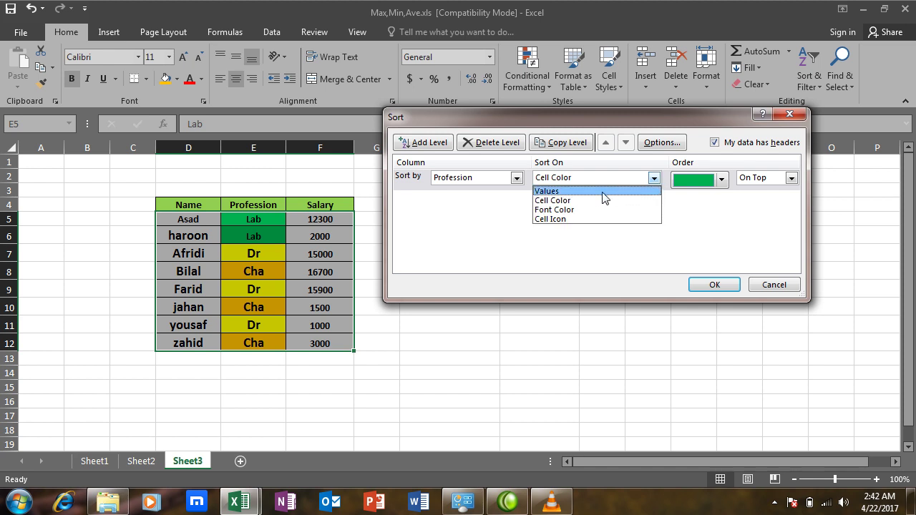
{"action": "left_click", "coordinate": [580, 200]}
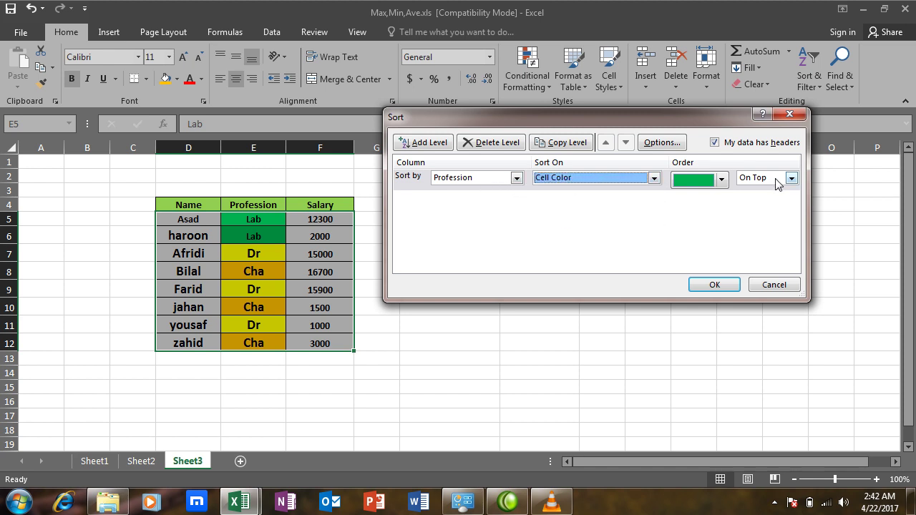
{"action": "left_click", "coordinate": [721, 179]}
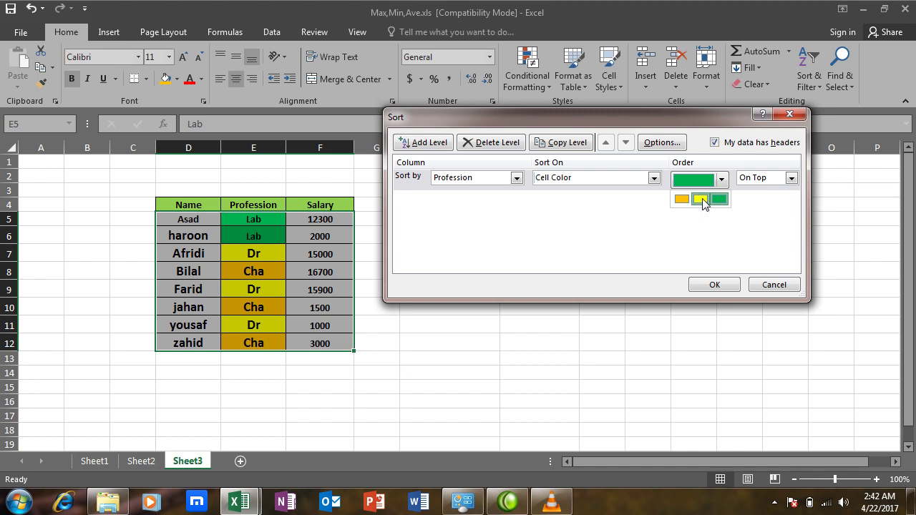
{"action": "left_click", "coordinate": [702, 204]}
{"action": "left_click", "coordinate": [702, 281]}
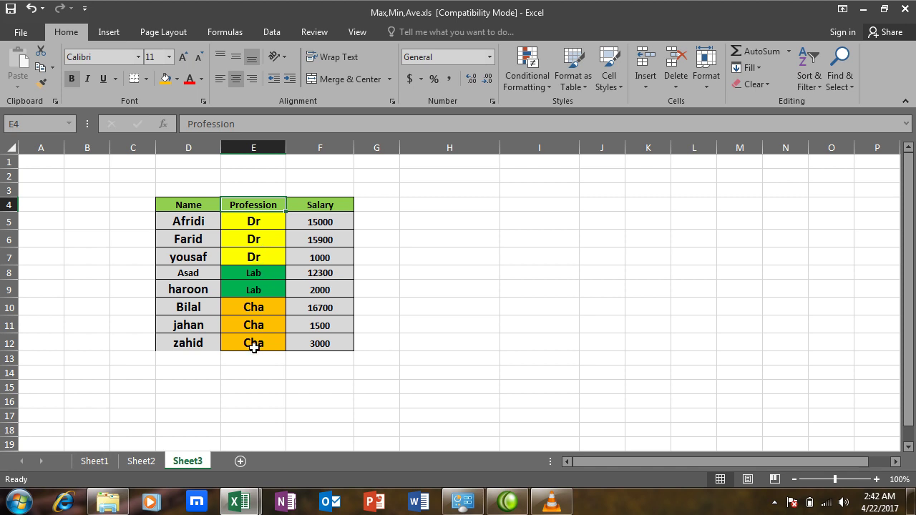
Step: Add filters to the D4:F4 header row and open the Name column's filter
{"action": "left_click", "coordinate": [455, 207]}
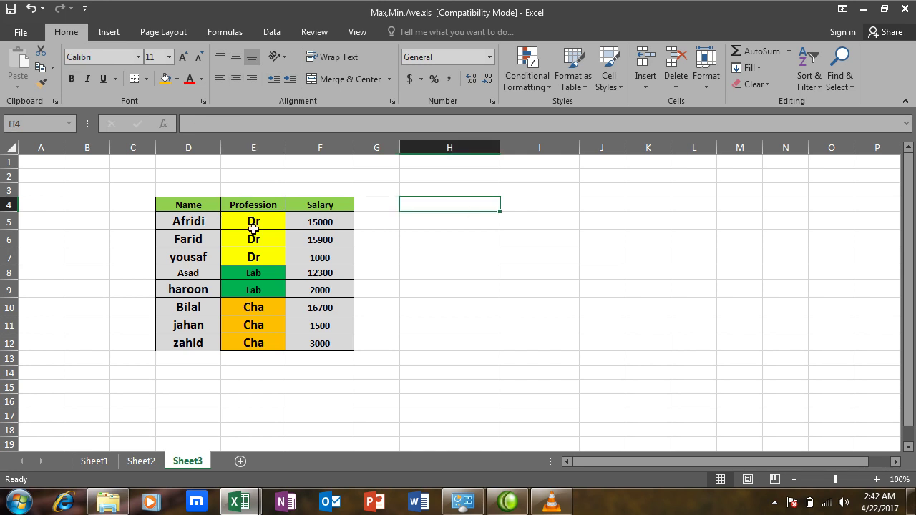
{"action": "left_click", "coordinate": [464, 219]}
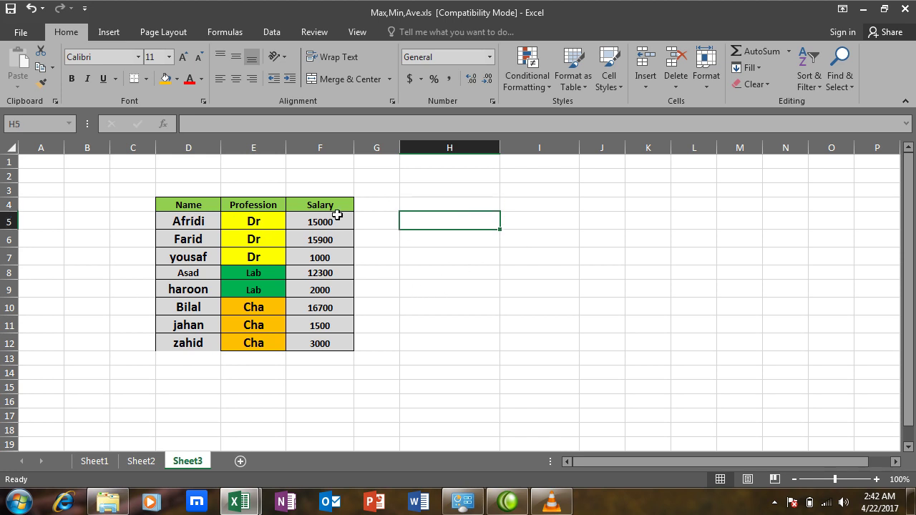
{"action": "left_click_drag", "start_coordinate": [188, 204], "coordinate": [337, 200]}
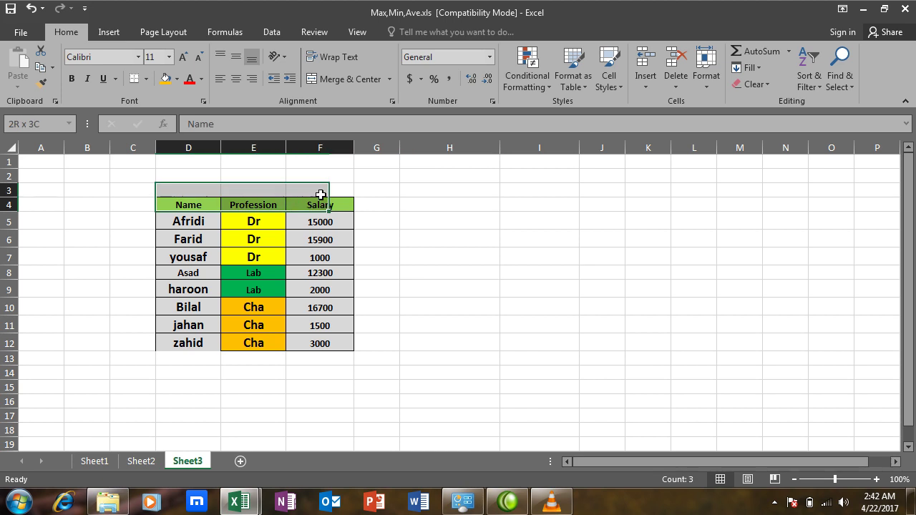
{"action": "left_click", "coordinate": [806, 84]}
{"action": "left_click", "coordinate": [807, 156]}
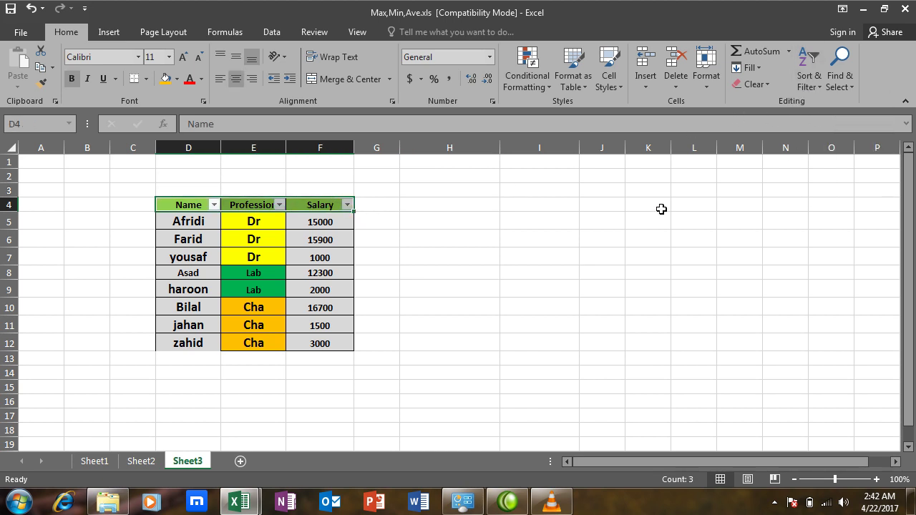
{"action": "left_click", "coordinate": [476, 268]}
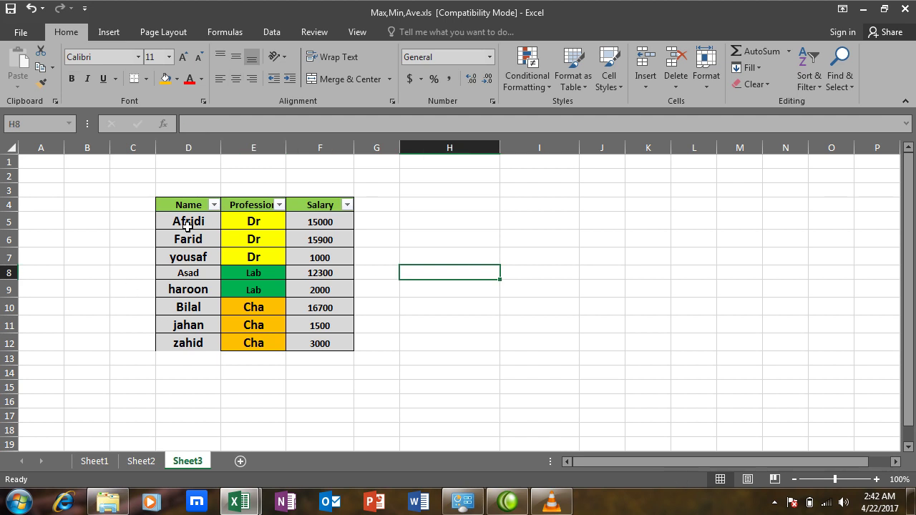
{"action": "left_click", "coordinate": [214, 206]}
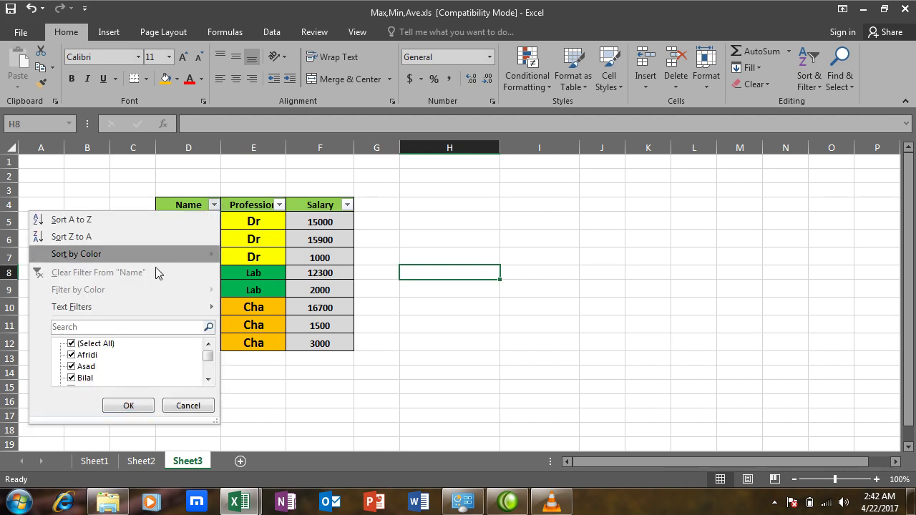
Step: Filter the Name column by searching 'bil' so only Bilal's row shows
{"action": "left_click", "coordinate": [75, 345]}
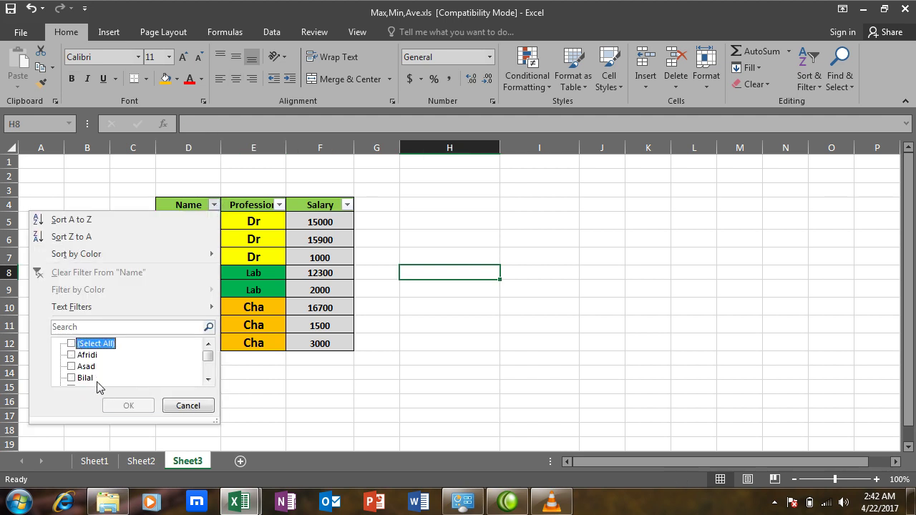
{"action": "left_click", "coordinate": [91, 328]}
{"action": "type", "text": "b"}
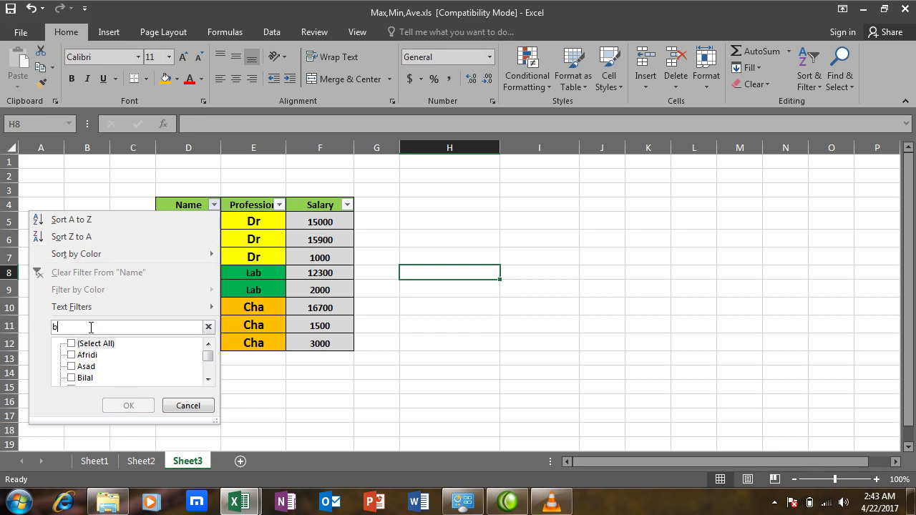
{"action": "type", "text": "ilal"}
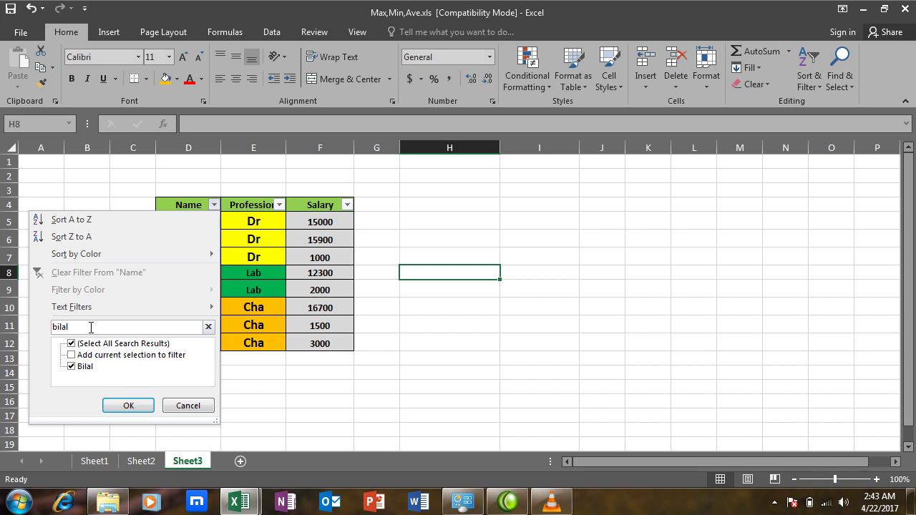
{"action": "key", "text": "Return"}
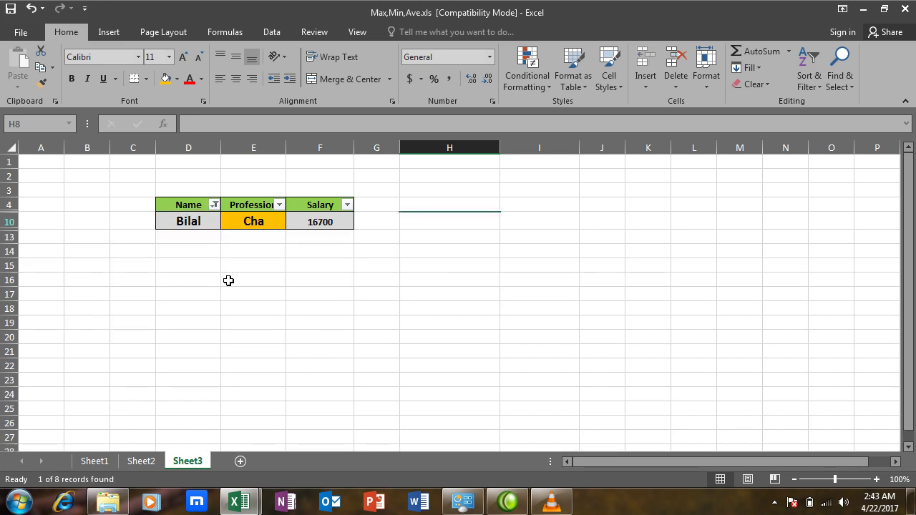
Step: Reselect all names in the Name filter to show every row again
{"action": "left_click", "coordinate": [214, 205]}
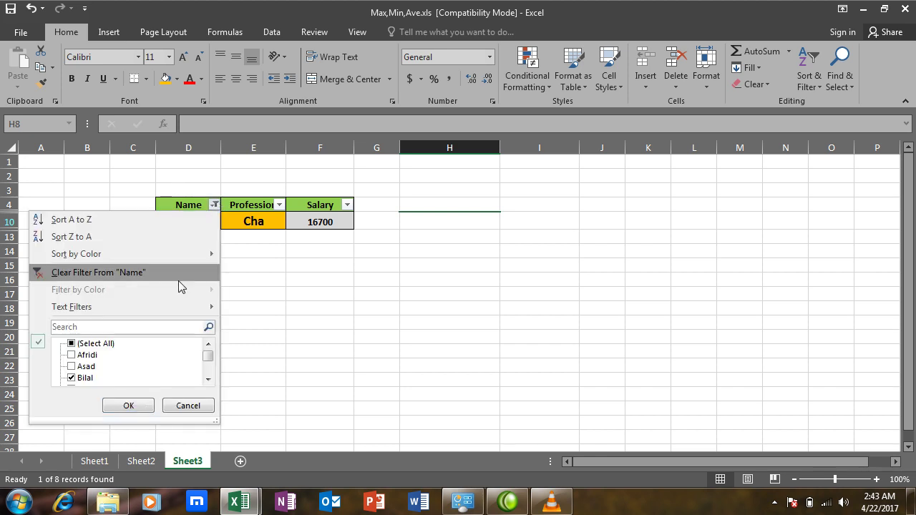
{"action": "left_click", "coordinate": [71, 345]}
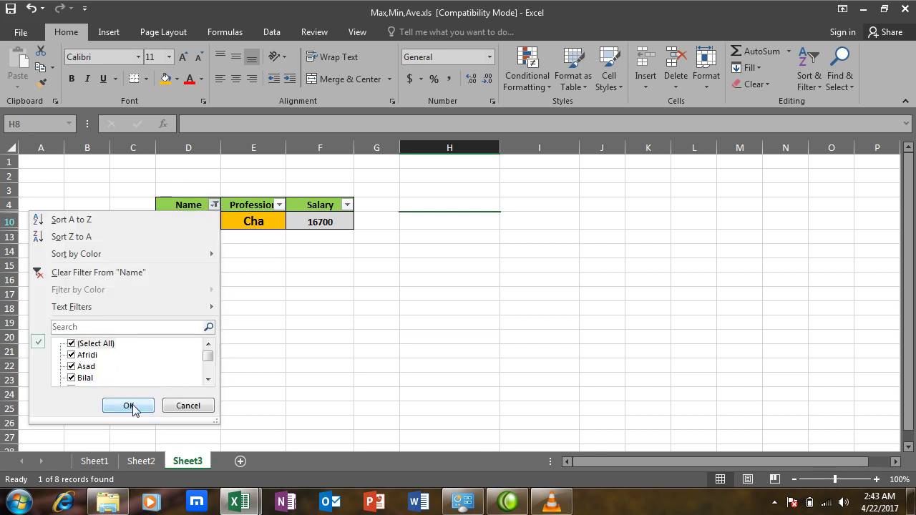
{"action": "left_click", "coordinate": [130, 406]}
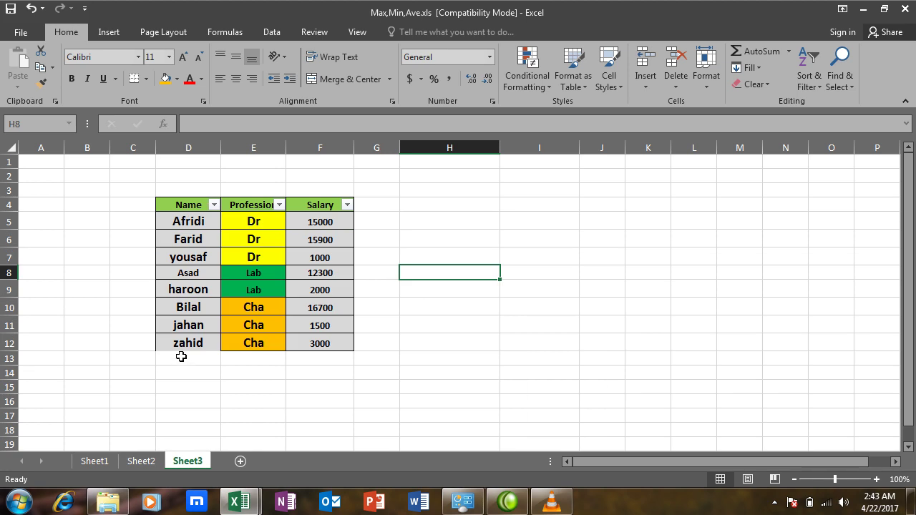
Step: Filter the Salary column to show only the 2000 salary row
{"action": "left_click", "coordinate": [335, 289]}
{"action": "left_click", "coordinate": [347, 205]}
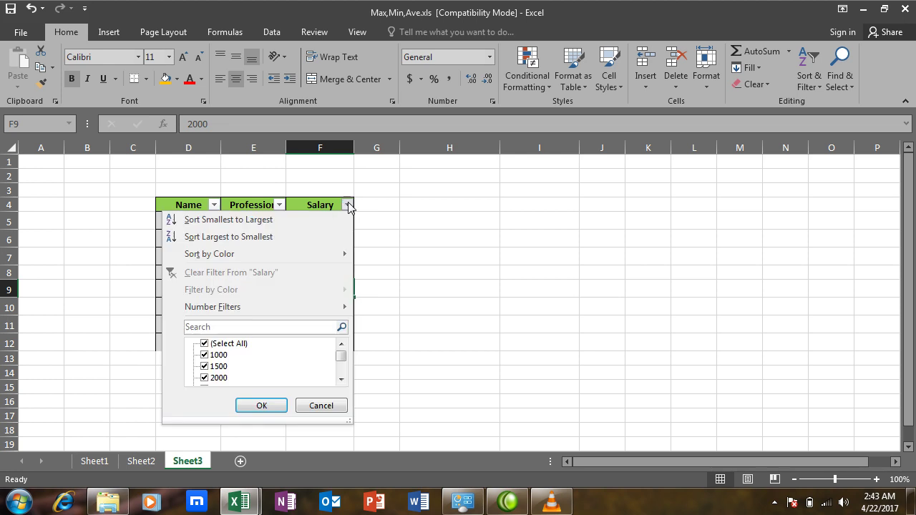
{"action": "left_click", "coordinate": [215, 328]}
{"action": "type", "text": "000"}
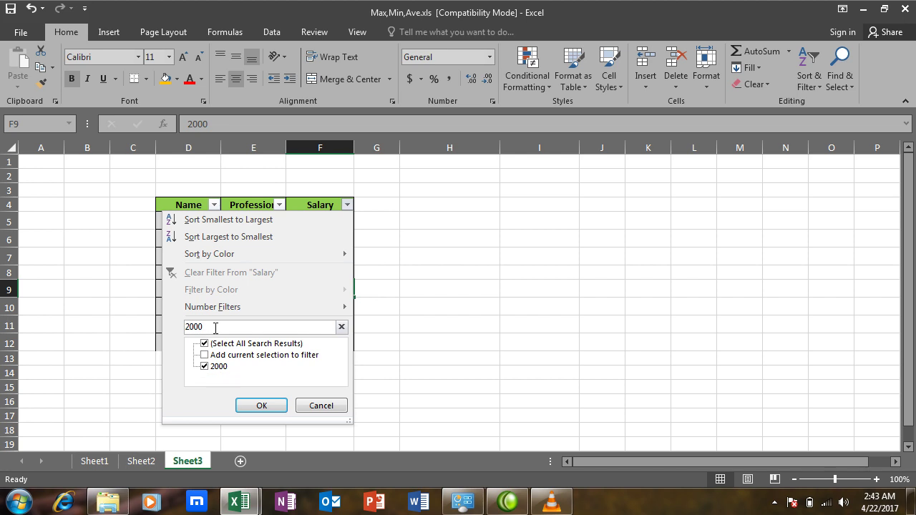
{"action": "left_click", "coordinate": [262, 406]}
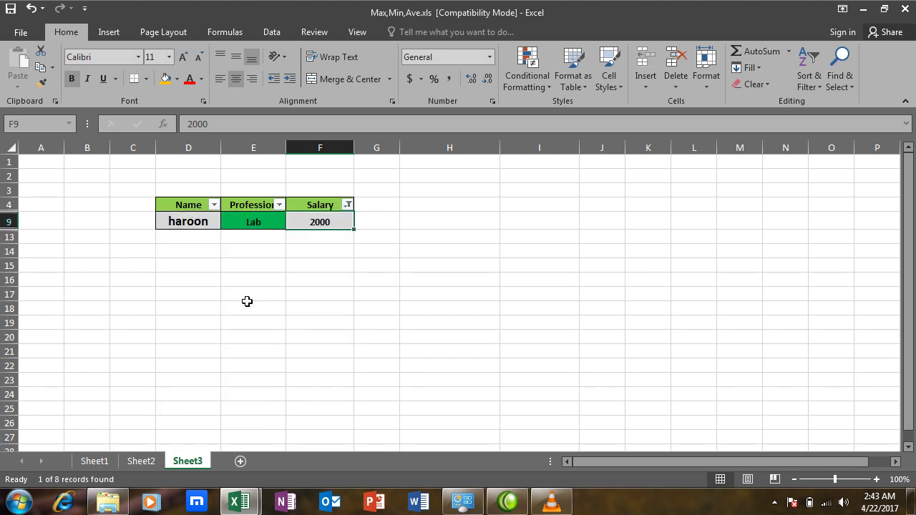
Step: Reselect all values in the Salary filter to restore all eight rows
{"action": "left_click", "coordinate": [348, 205]}
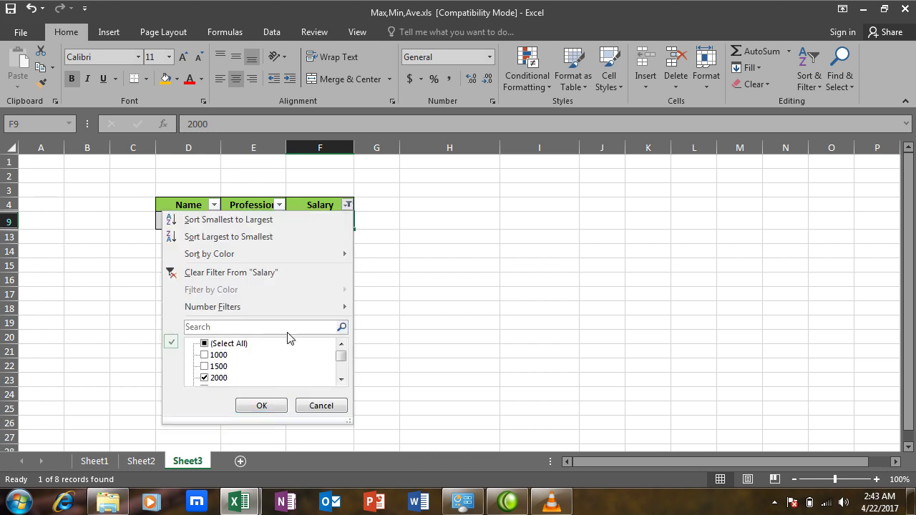
{"action": "left_click", "coordinate": [205, 344]}
{"action": "left_click", "coordinate": [262, 405]}
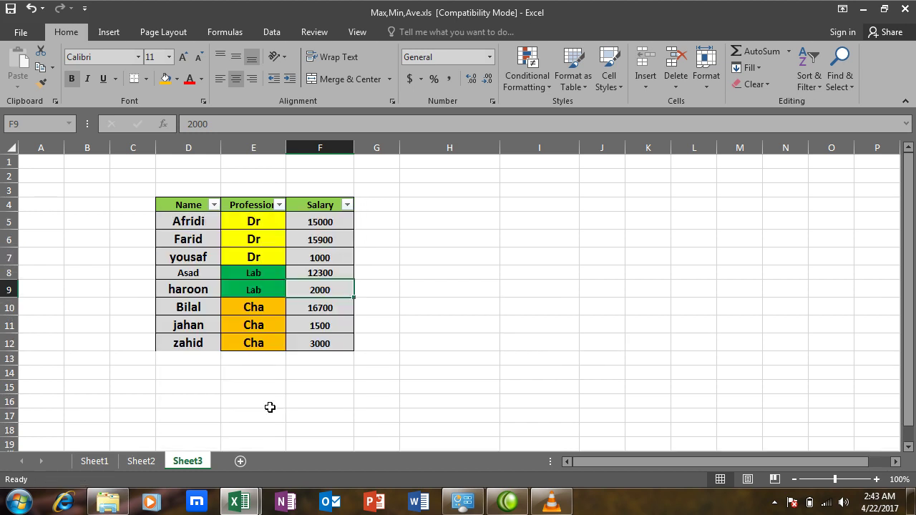
Step: Filter the Profession column by searching 'dr' to show only the Dr rows
{"action": "left_click", "coordinate": [282, 206]}
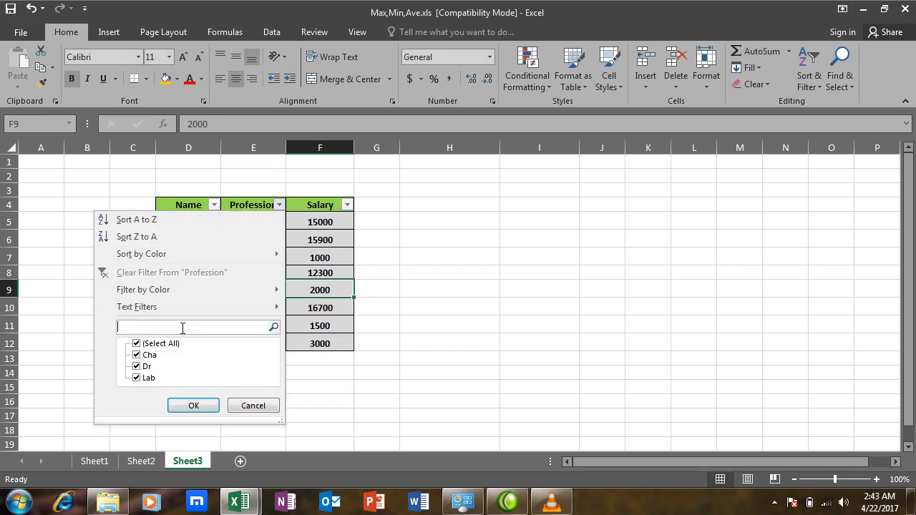
{"action": "type", "text": "dr"}
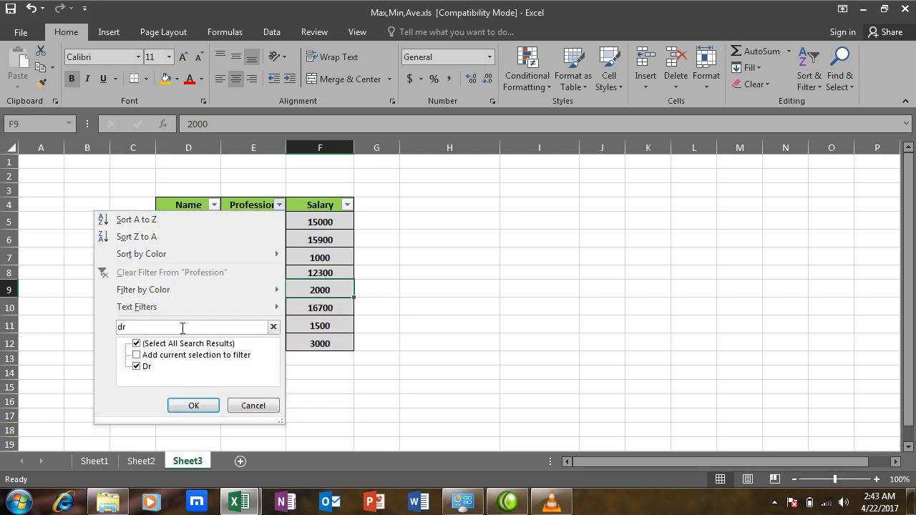
{"action": "key", "text": "Return"}
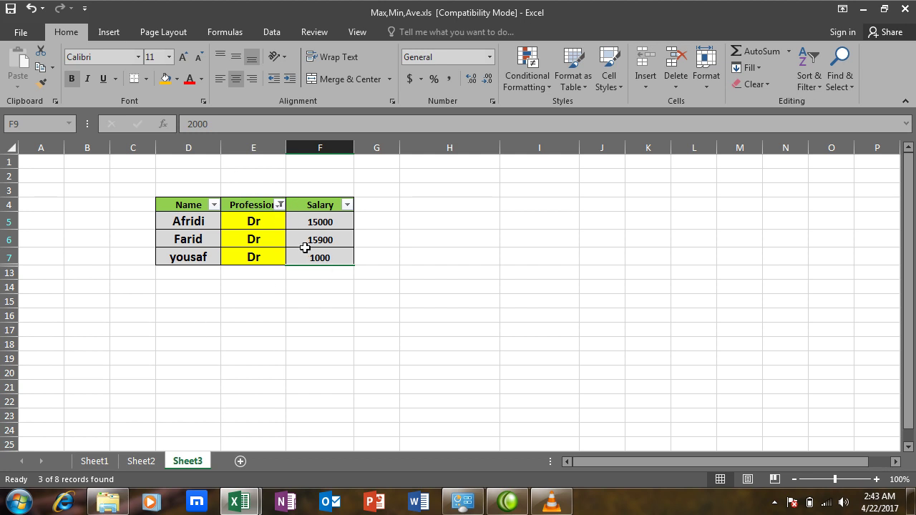
Step: Select all values in the Profession filter to bring back all eight rows
{"action": "left_click", "coordinate": [280, 205]}
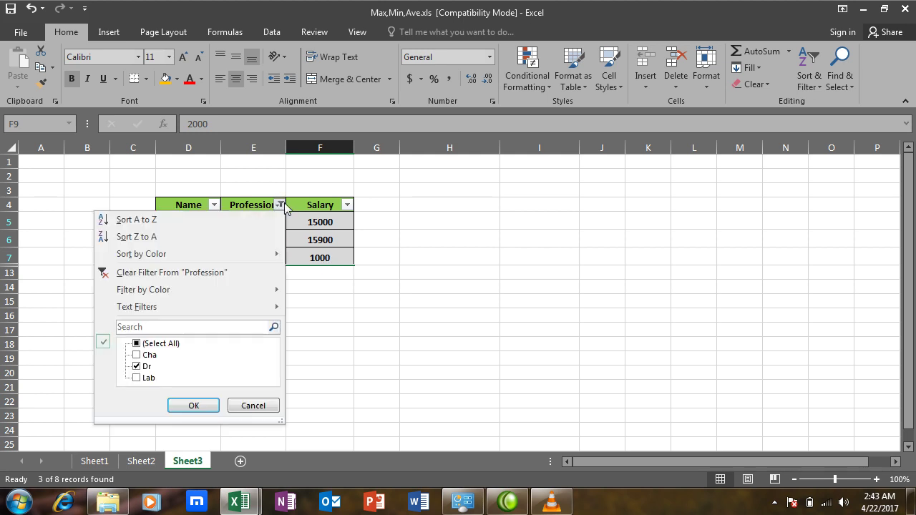
{"action": "left_click", "coordinate": [137, 345]}
{"action": "left_click", "coordinate": [137, 344]}
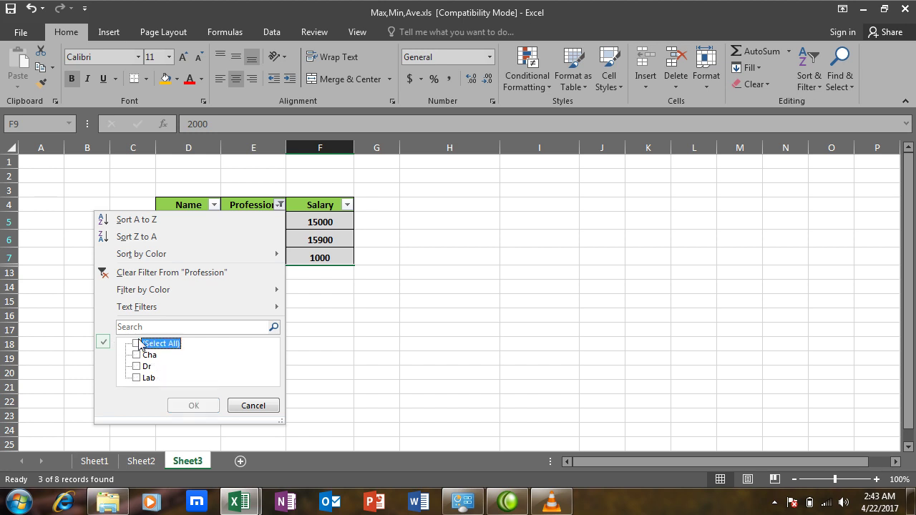
{"action": "left_click", "coordinate": [137, 344]}
{"action": "left_click", "coordinate": [191, 405]}
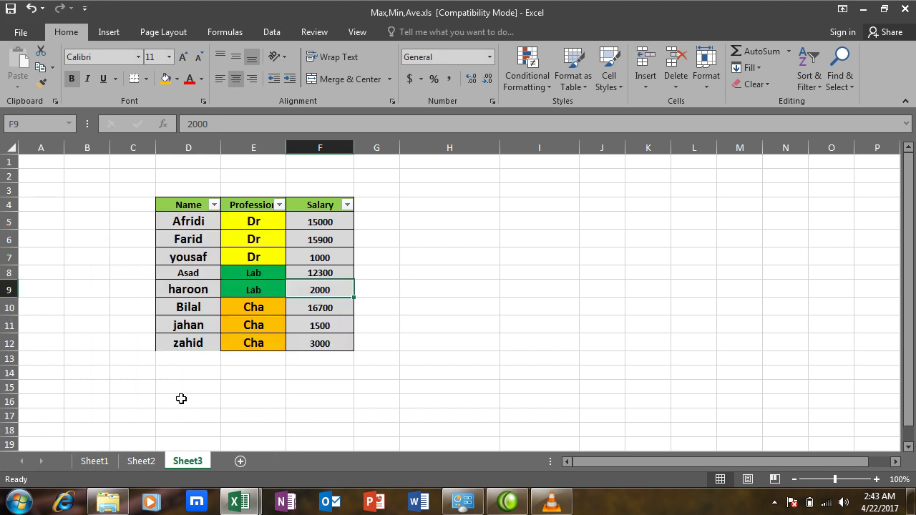
{"action": "left_click", "coordinate": [347, 206]}
{"action": "left_click", "coordinate": [247, 327]}
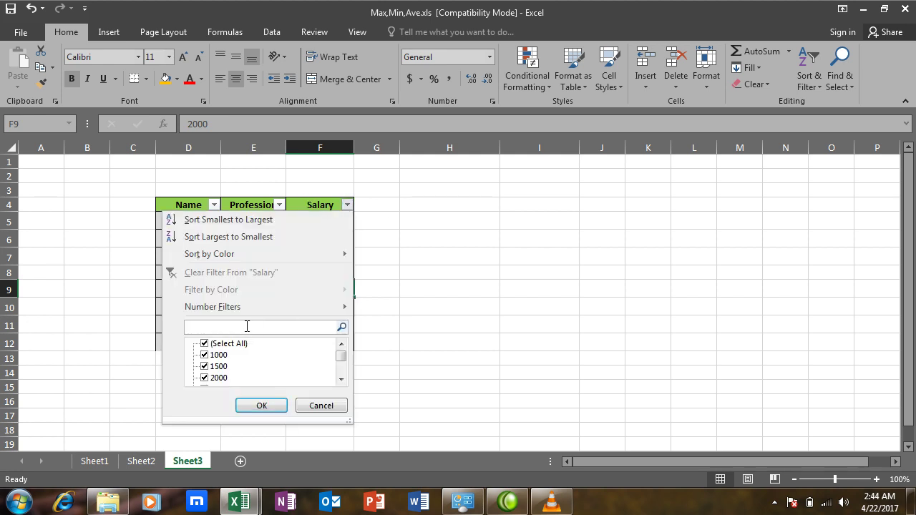
{"action": "type", "text": "30"}
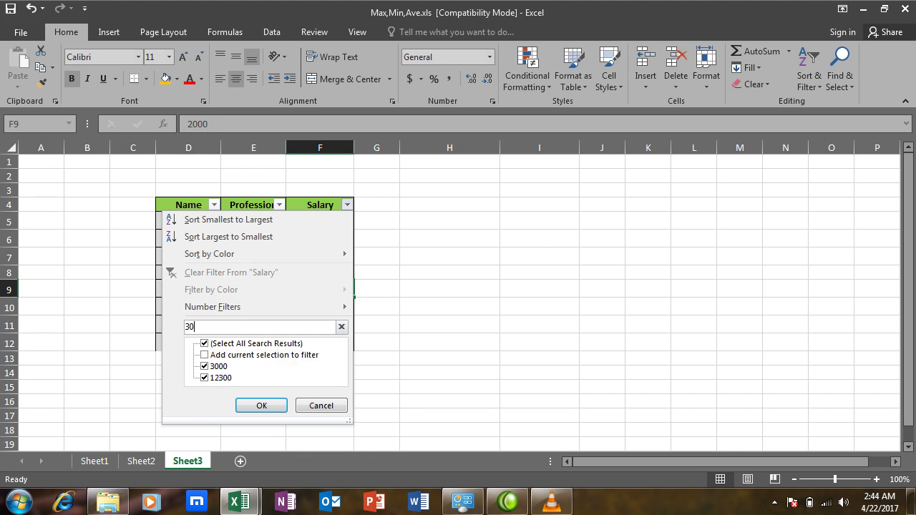
{"action": "key", "text": "Return"}
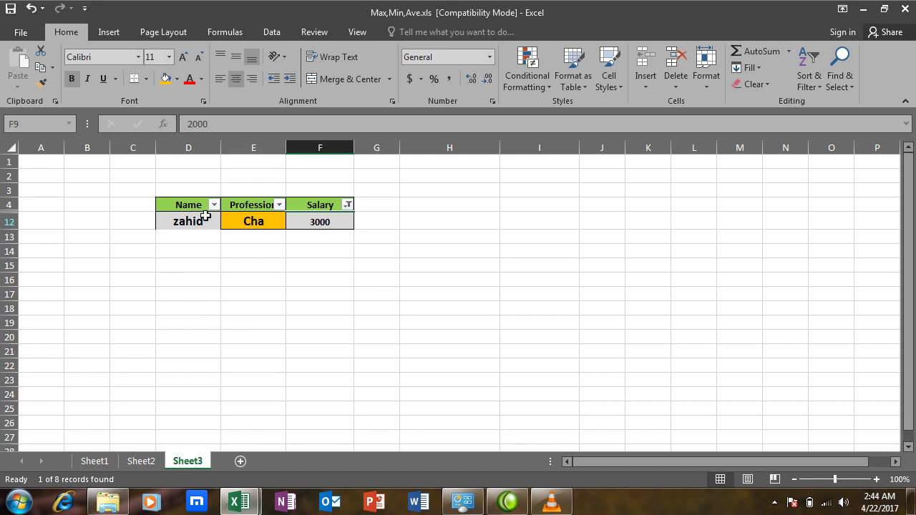
{"action": "left_click", "coordinate": [273, 278]}
{"action": "left_click_drag", "start_coordinate": [184, 206], "coordinate": [336, 204]}
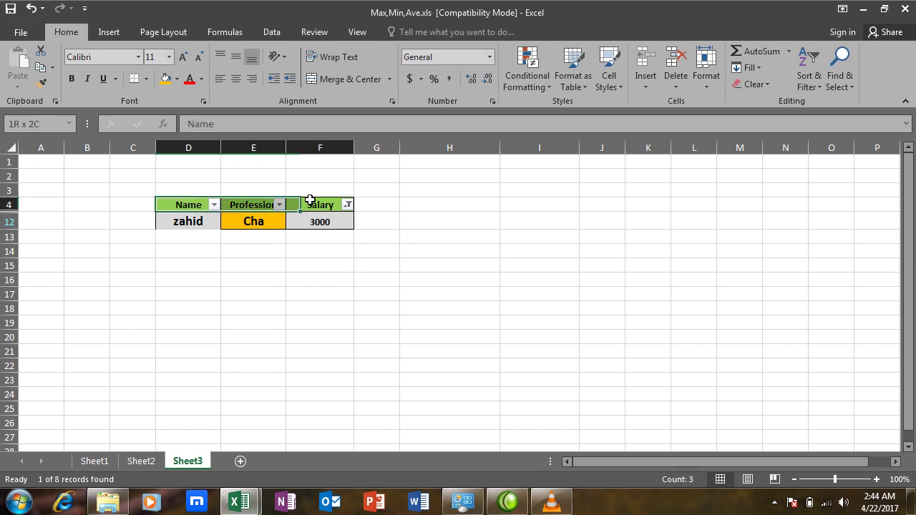
{"action": "left_click", "coordinate": [347, 205]}
{"action": "left_click", "coordinate": [205, 344]}
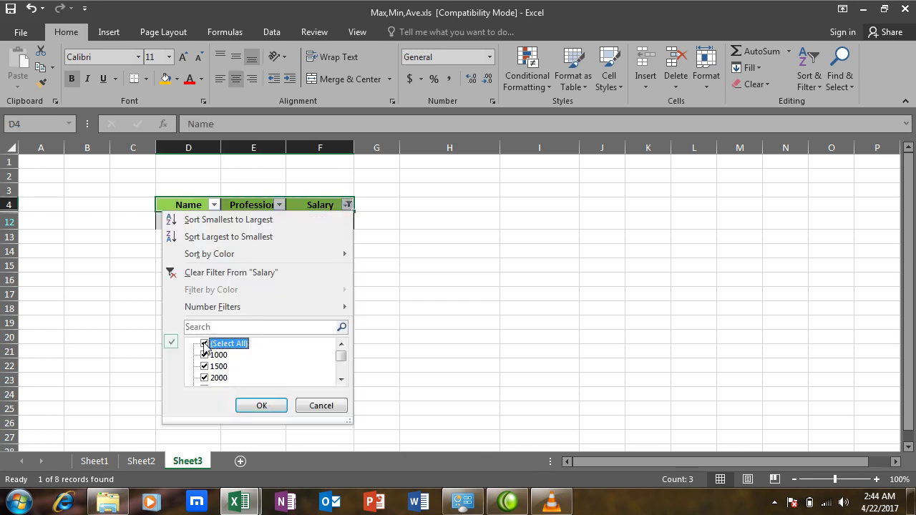
{"action": "left_click", "coordinate": [262, 405]}
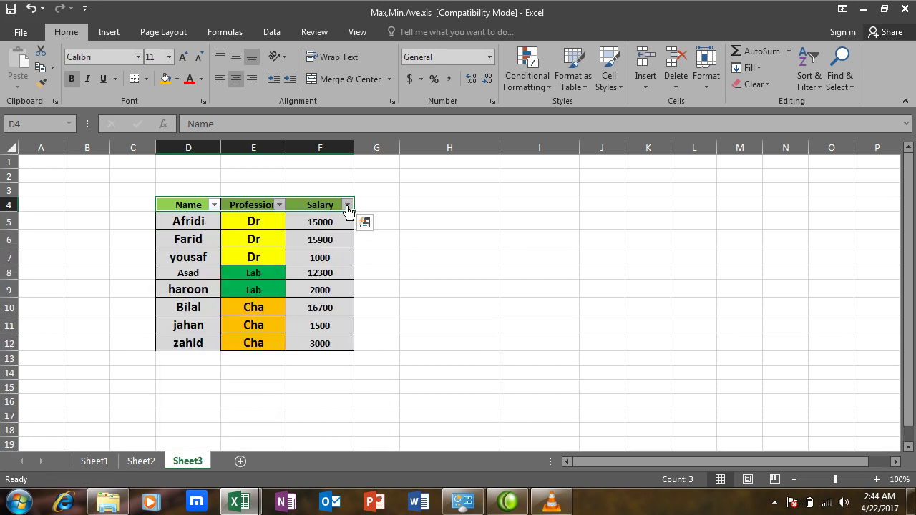
Step: Filter the Salary column to show only salaries equal to 3000
{"action": "left_click", "coordinate": [347, 205]}
{"action": "mouse_move", "coordinate": [310, 307]}
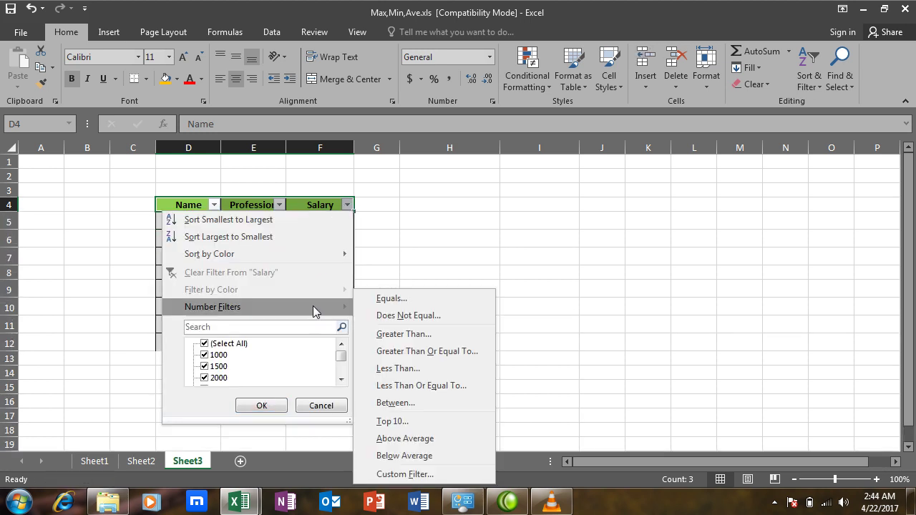
{"action": "left_click", "coordinate": [402, 299]}
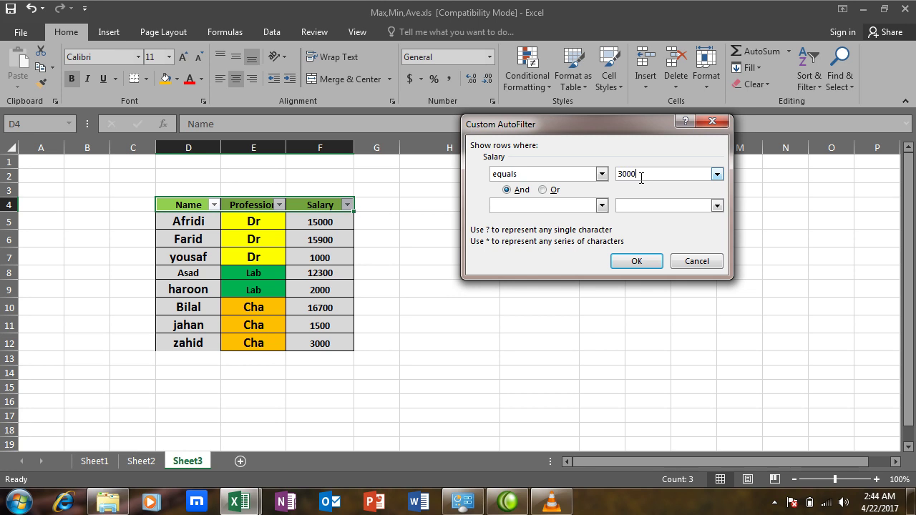
{"action": "left_click", "coordinate": [649, 263]}
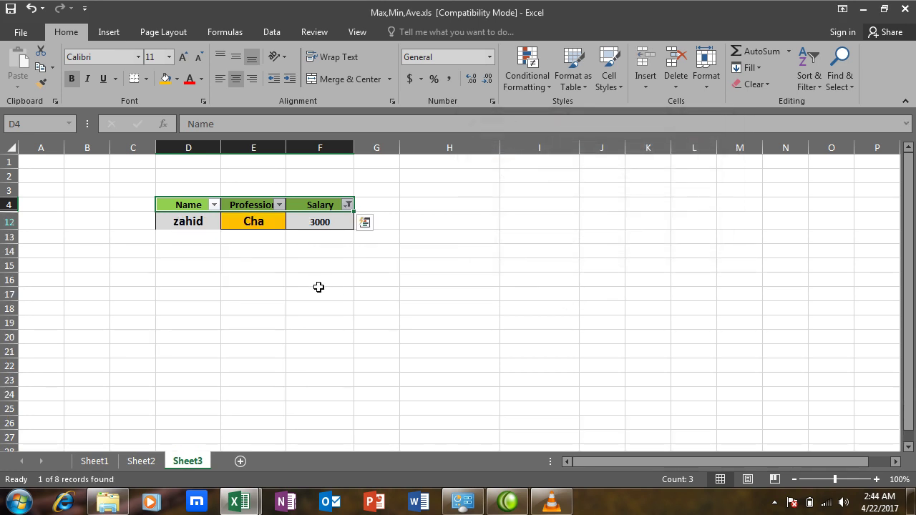
Step: Clear the Salary filter by reselecting all Salary values
{"action": "left_click", "coordinate": [347, 205]}
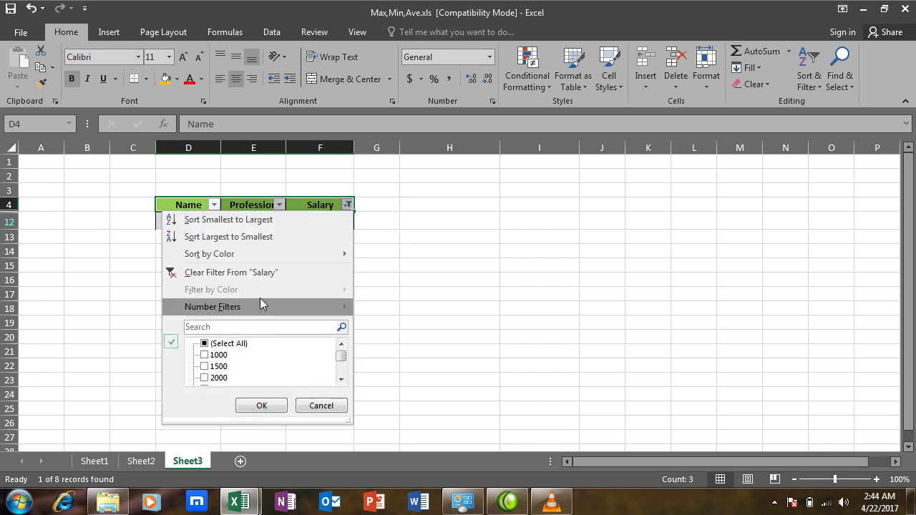
{"action": "left_click", "coordinate": [204, 344]}
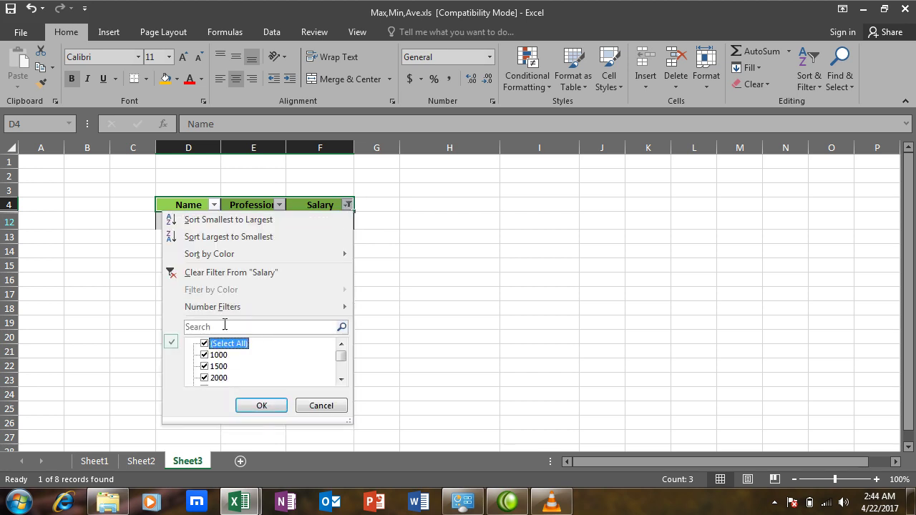
{"action": "left_click", "coordinate": [224, 327]}
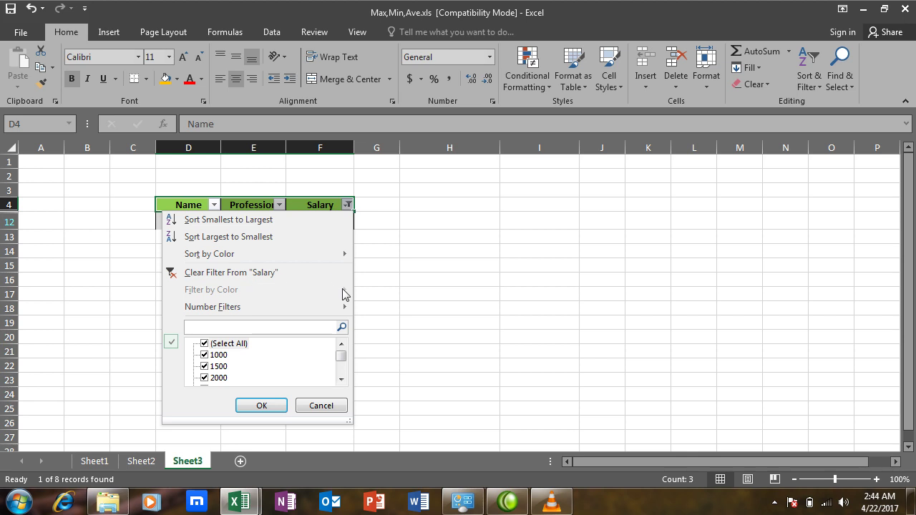
{"action": "left_click", "coordinate": [260, 405]}
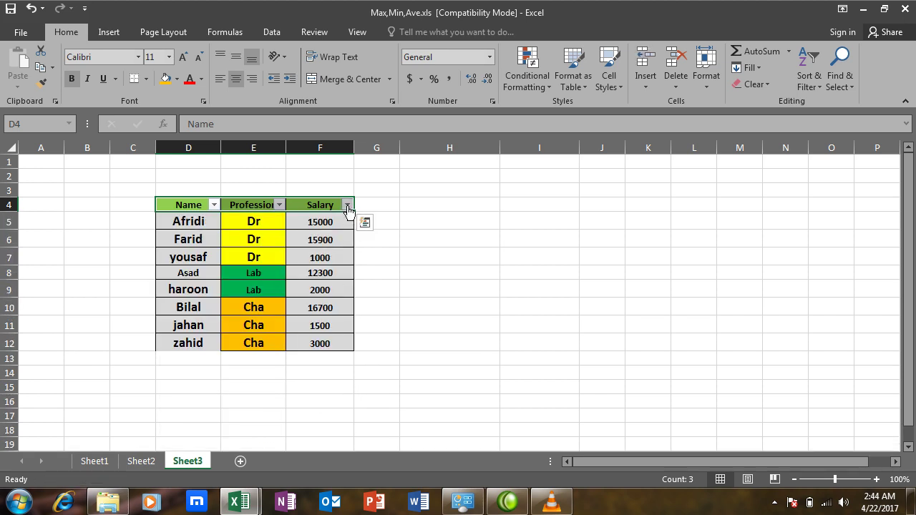
Step: Apply a Salary 'does not equal 3000' filter, leaving seven of eight rows
{"action": "left_click", "coordinate": [347, 205]}
{"action": "mouse_move", "coordinate": [334, 305]}
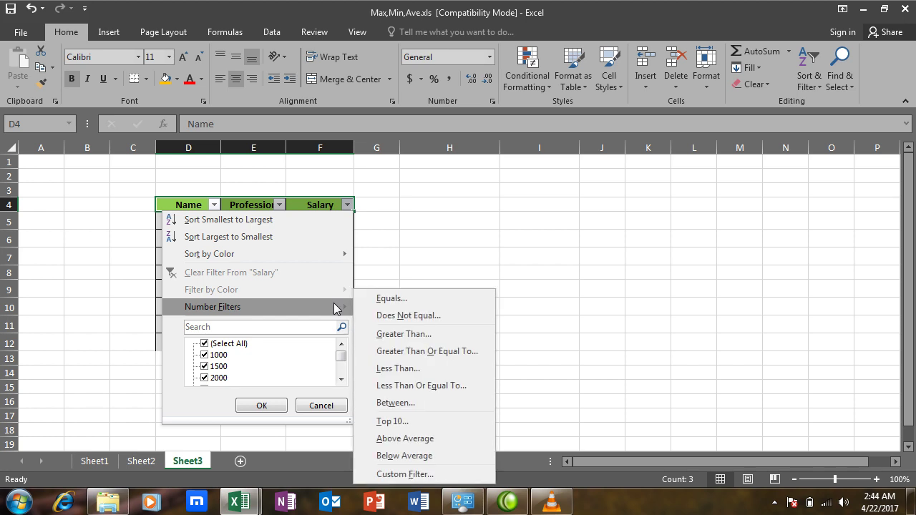
{"action": "left_click", "coordinate": [394, 313]}
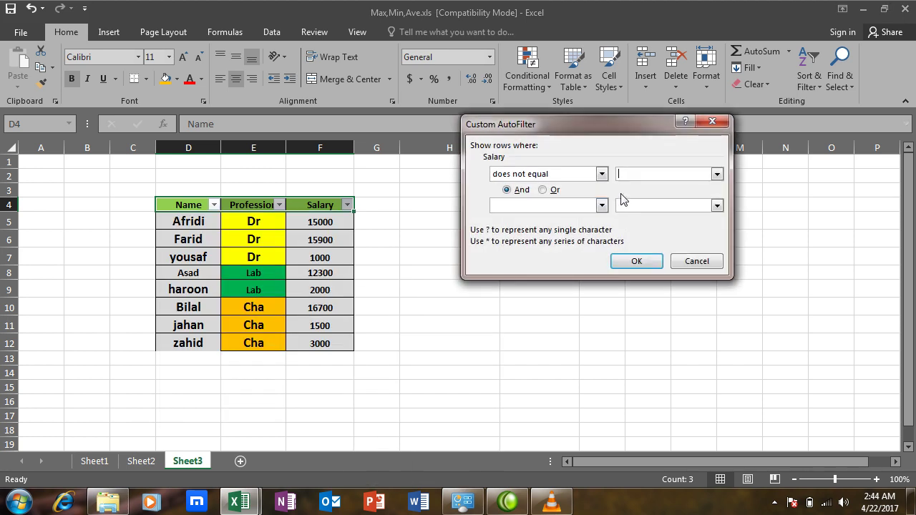
{"action": "type", "text": "3000"}
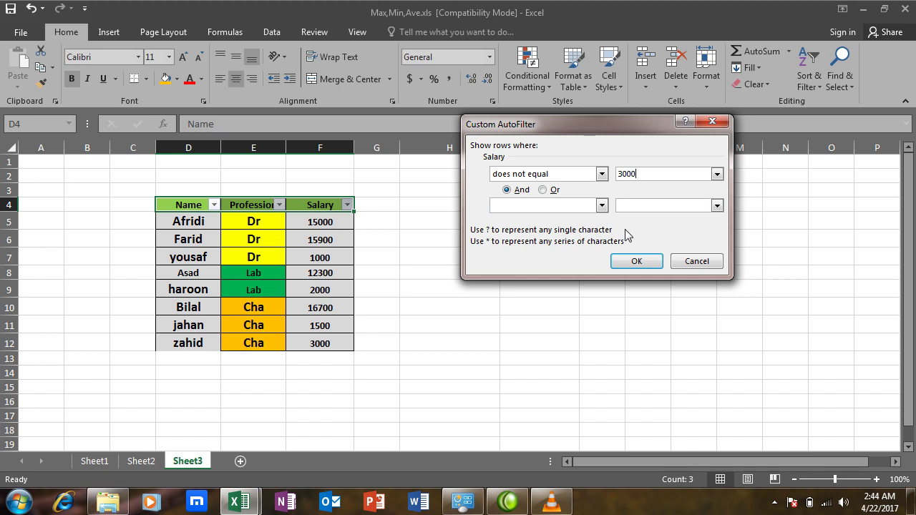
{"action": "left_click", "coordinate": [619, 264]}
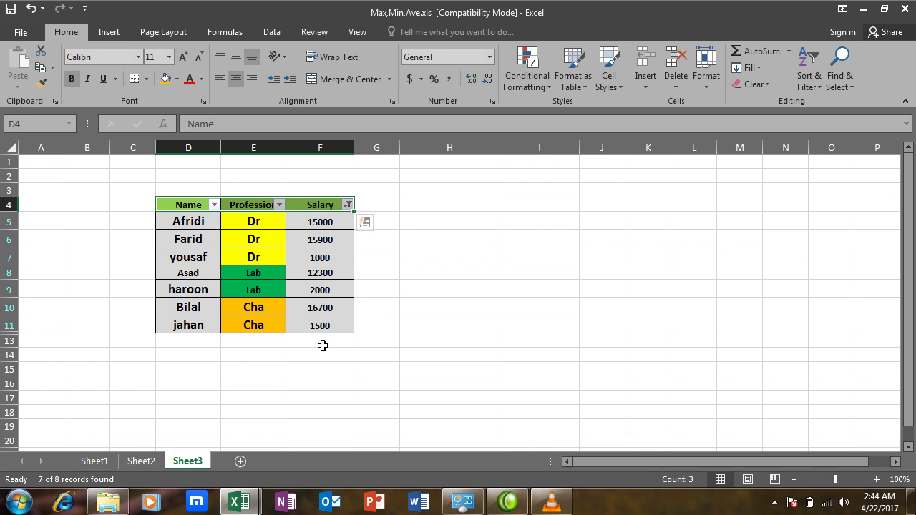
Step: Clear the Salary filter so all eight records show
{"action": "left_click", "coordinate": [347, 206]}
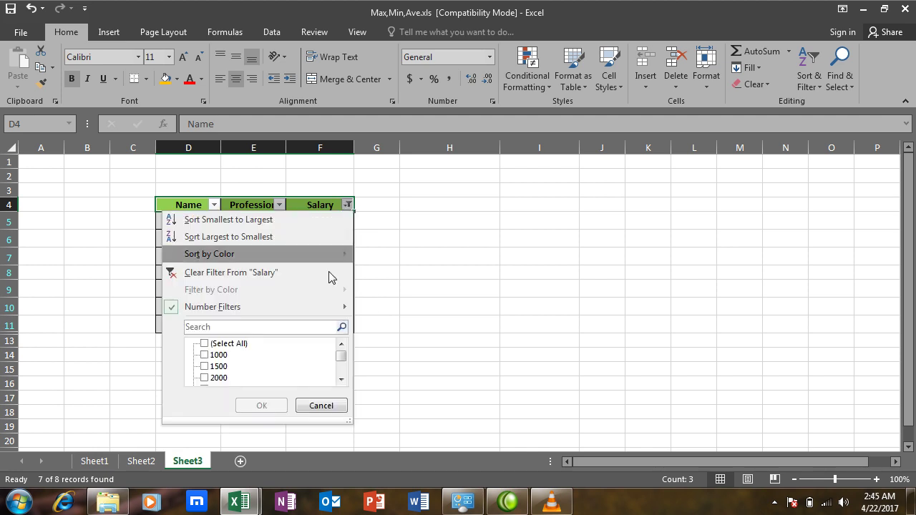
{"action": "left_click", "coordinate": [205, 345]}
{"action": "left_click", "coordinate": [262, 406]}
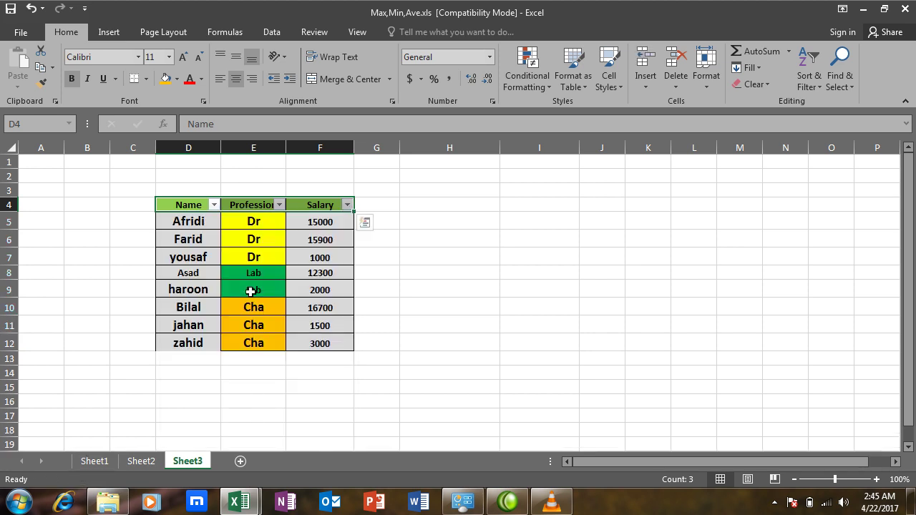
Step: Filter Salary to values greater than 2000, showing five records
{"action": "left_click", "coordinate": [347, 206]}
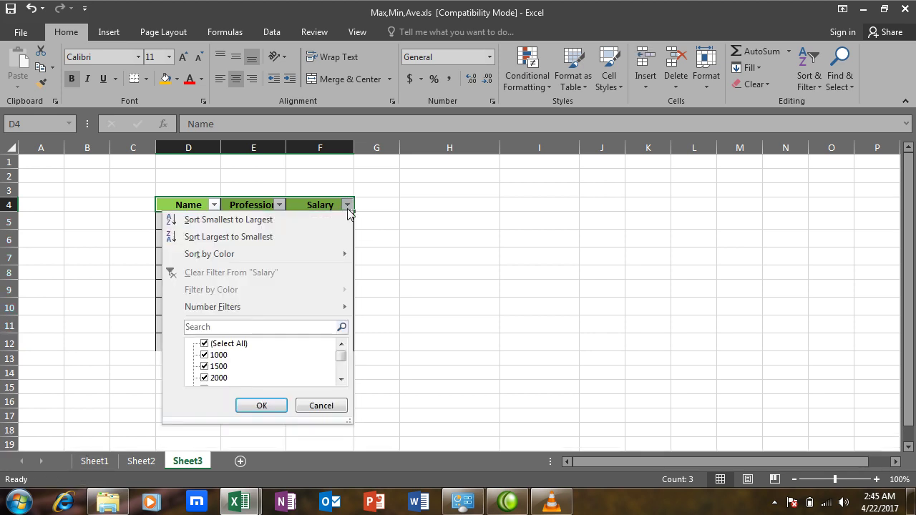
{"action": "mouse_move", "coordinate": [339, 314]}
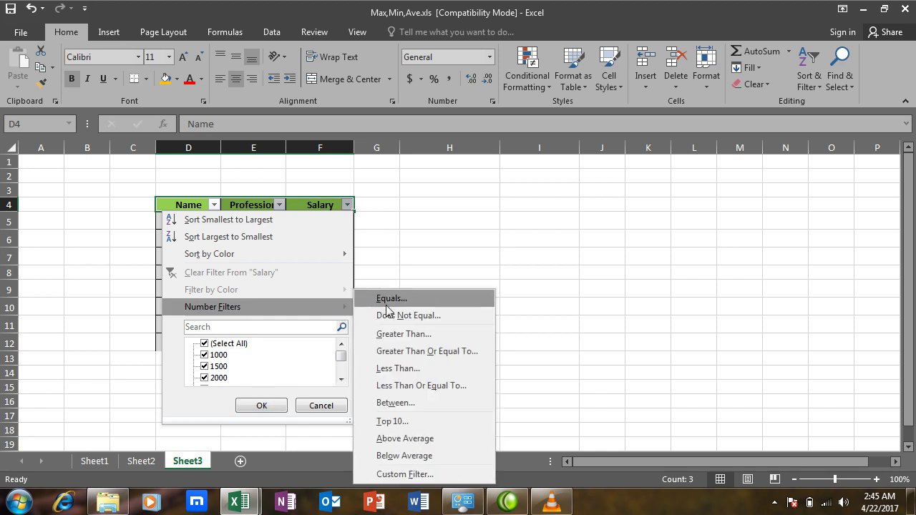
{"action": "left_click", "coordinate": [386, 301]}
{"action": "left_click", "coordinate": [601, 175]}
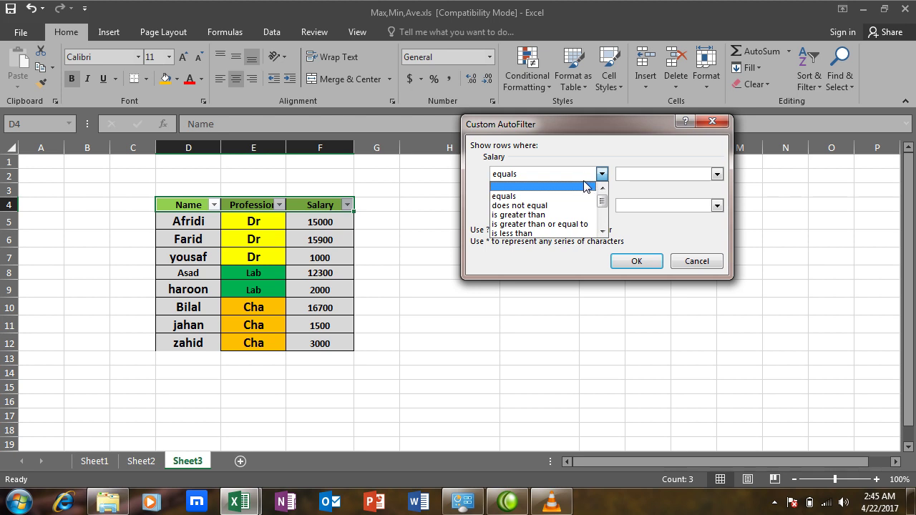
{"action": "left_click", "coordinate": [525, 215]}
{"action": "left_click", "coordinate": [633, 174]}
{"action": "type", "text": "2000"}
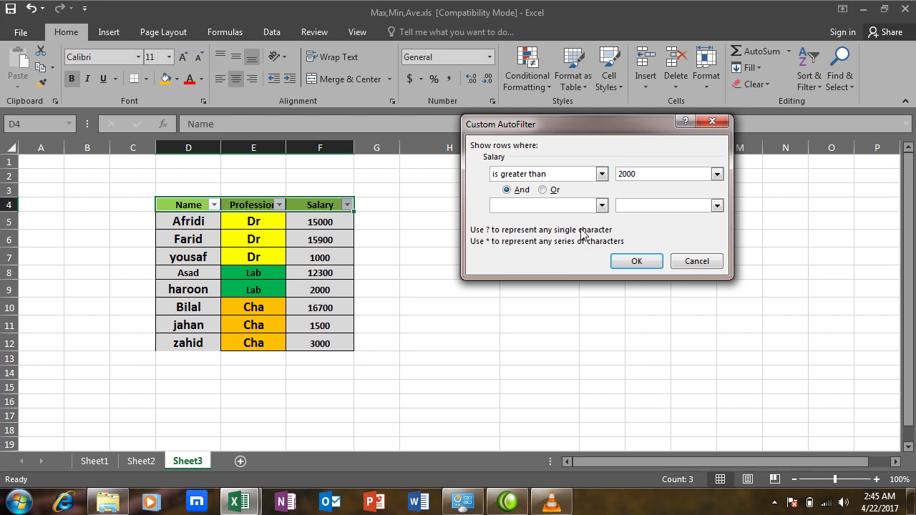
{"action": "left_click", "coordinate": [629, 263]}
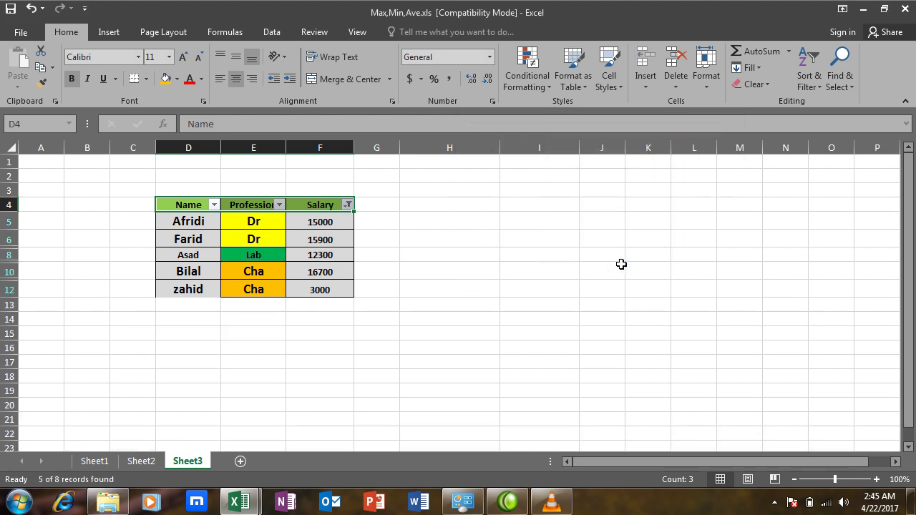
Step: Try the 'begins with' Salary custom filter condition, then cancel without applying it
{"action": "left_click", "coordinate": [347, 205]}
{"action": "mouse_move", "coordinate": [346, 307]}
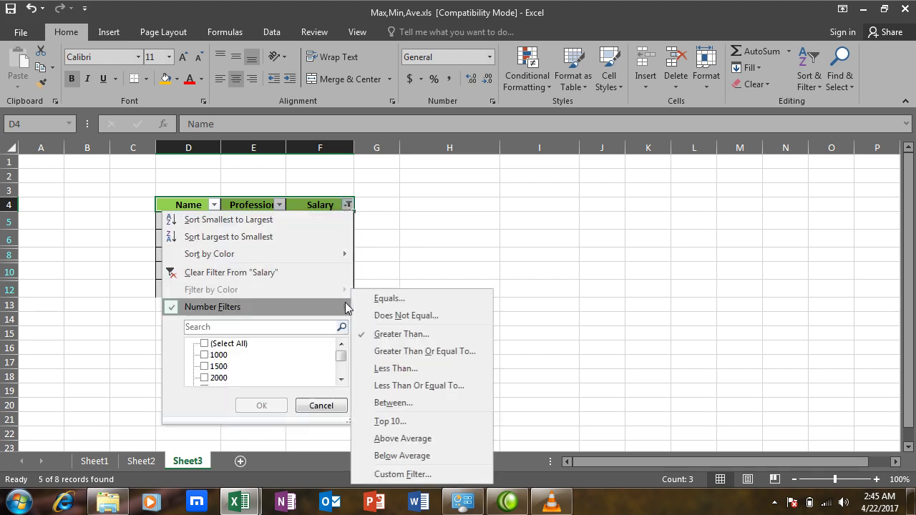
{"action": "left_click", "coordinate": [383, 301]}
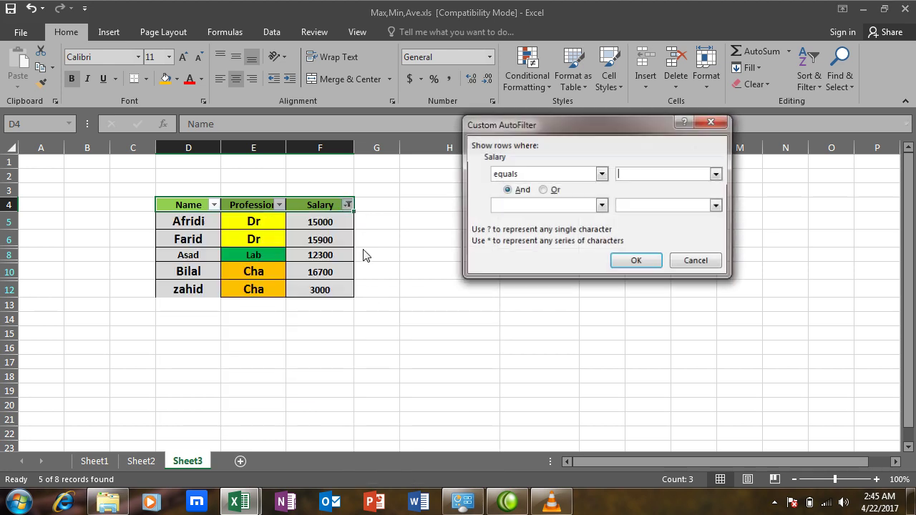
{"action": "left_click", "coordinate": [602, 175]}
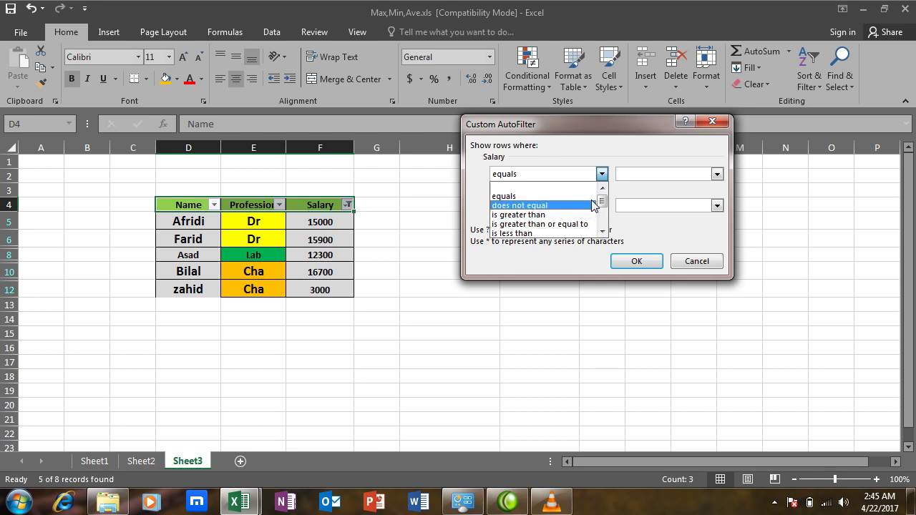
{"action": "left_click_drag", "start_coordinate": [604, 206], "coordinate": [605, 225]}
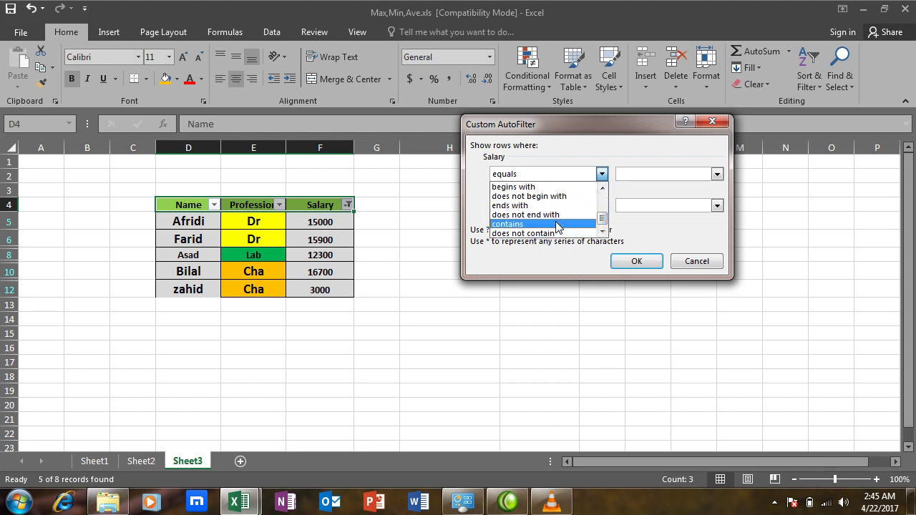
{"action": "left_click", "coordinate": [543, 188]}
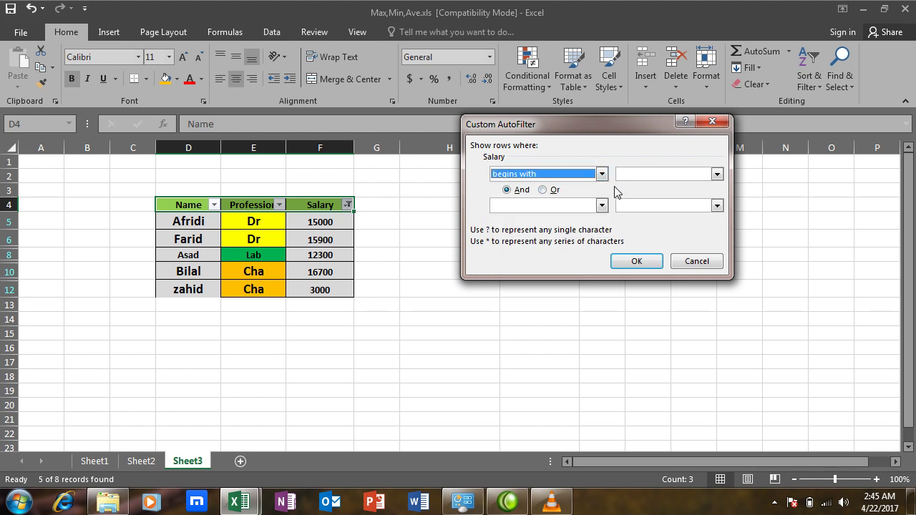
{"action": "left_click", "coordinate": [695, 261]}
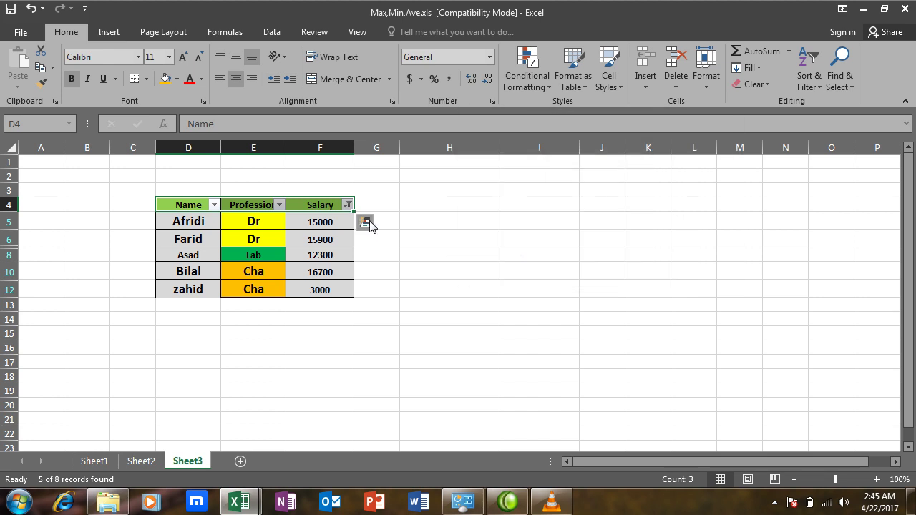
Step: Reselect all Salary values so the filter no longer hides rows
{"action": "left_click", "coordinate": [347, 205]}
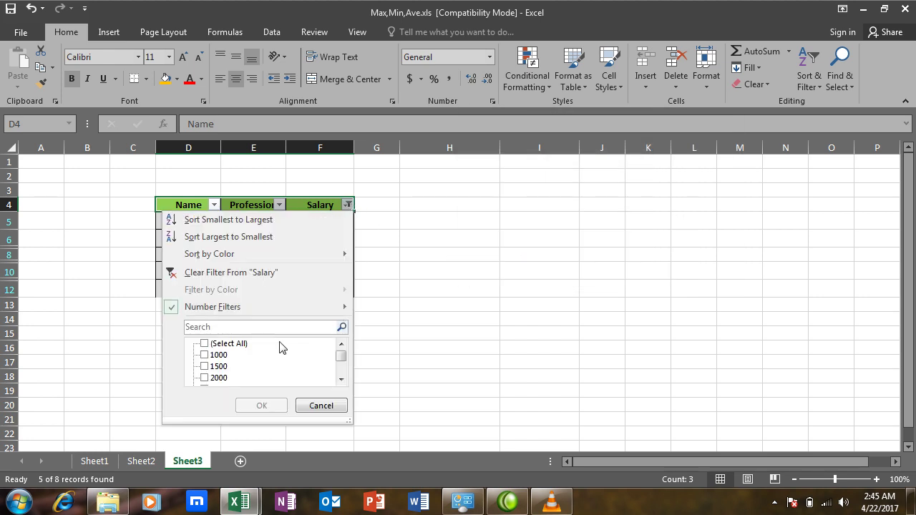
{"action": "left_click", "coordinate": [205, 344]}
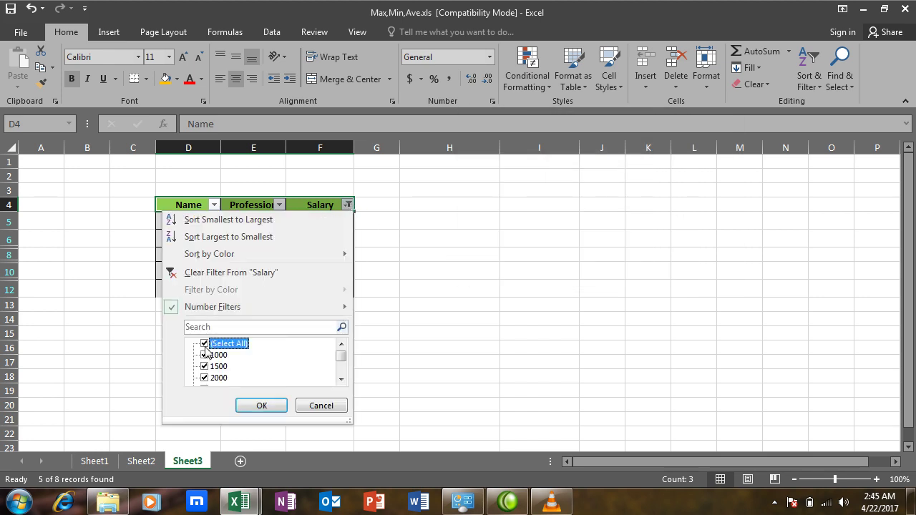
{"action": "left_click", "coordinate": [267, 405]}
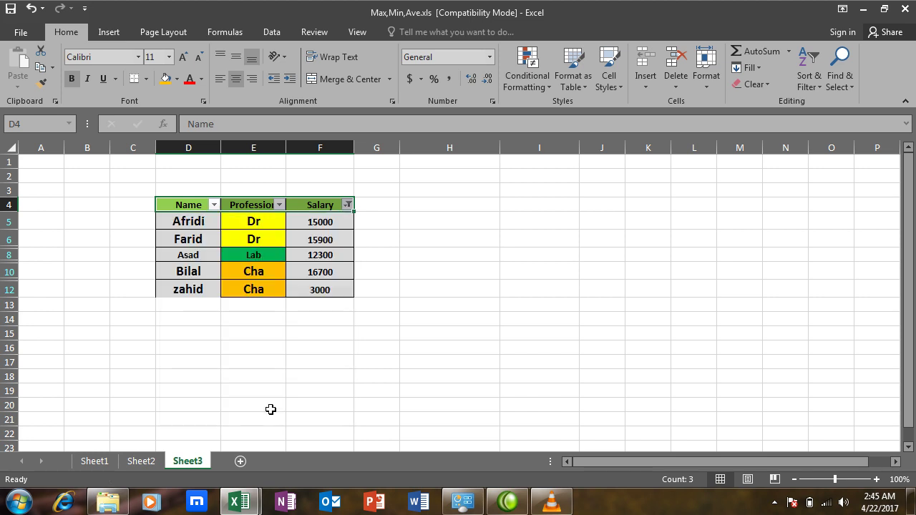
{"action": "left_click", "coordinate": [247, 246]}
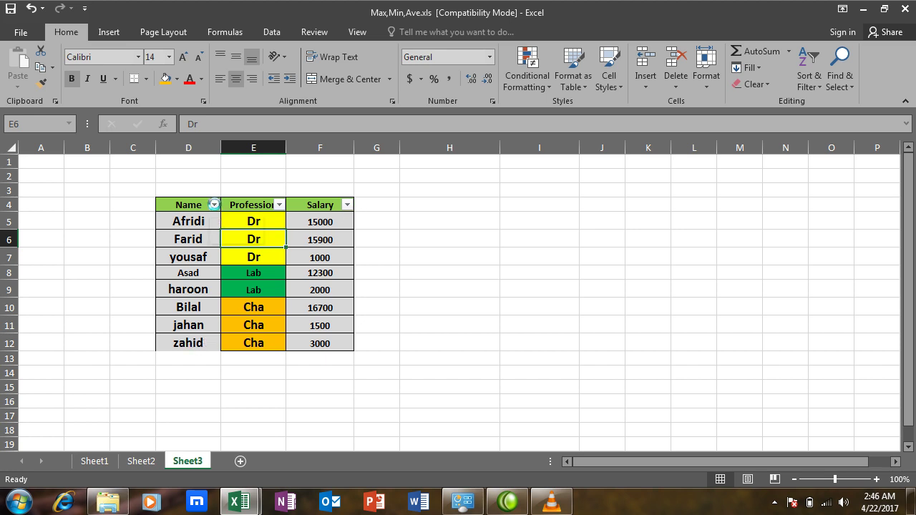
{"action": "left_click", "coordinate": [213, 205]}
{"action": "mouse_move", "coordinate": [200, 306]}
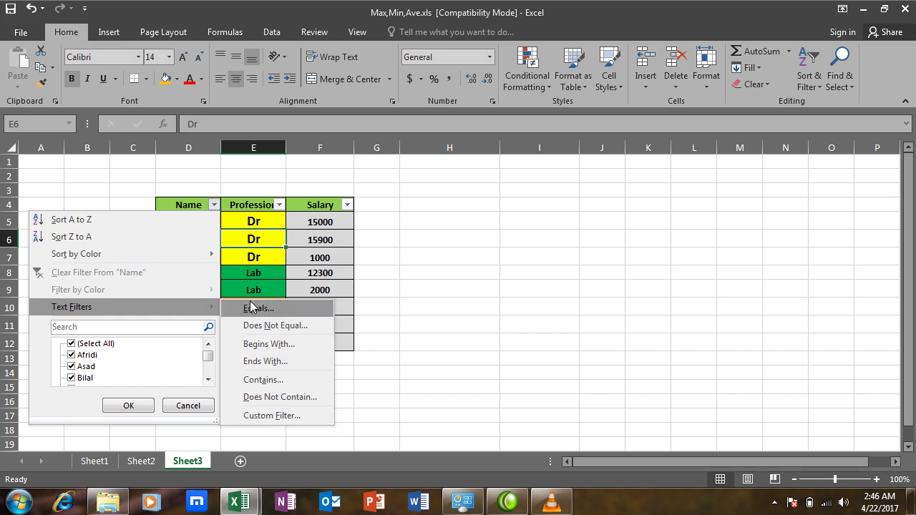
{"action": "left_click", "coordinate": [255, 309]}
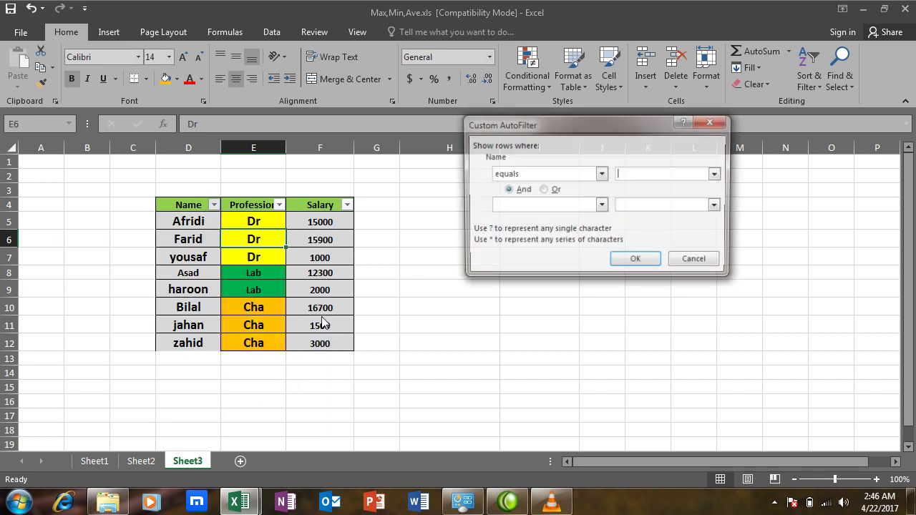
{"action": "left_click", "coordinate": [602, 174]}
{"action": "left_click_drag", "start_coordinate": [602, 203], "coordinate": [605, 224]}
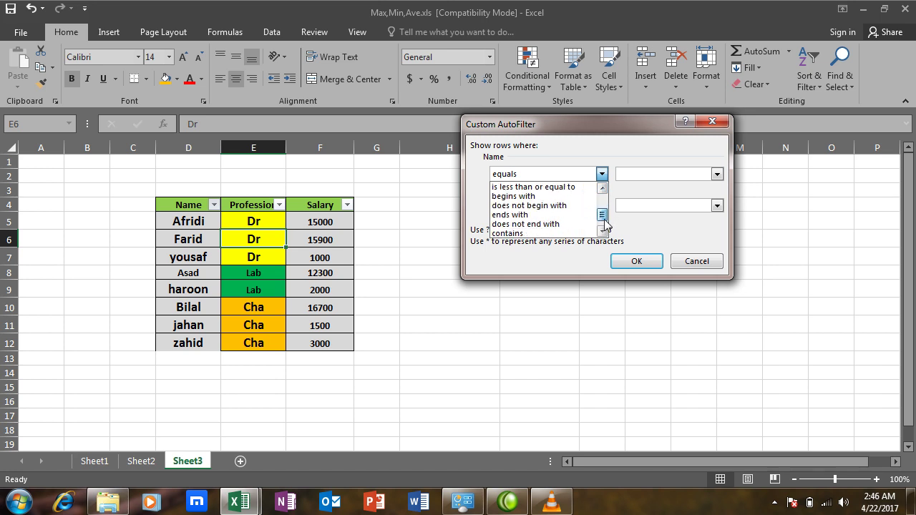
{"action": "left_click", "coordinate": [549, 199]}
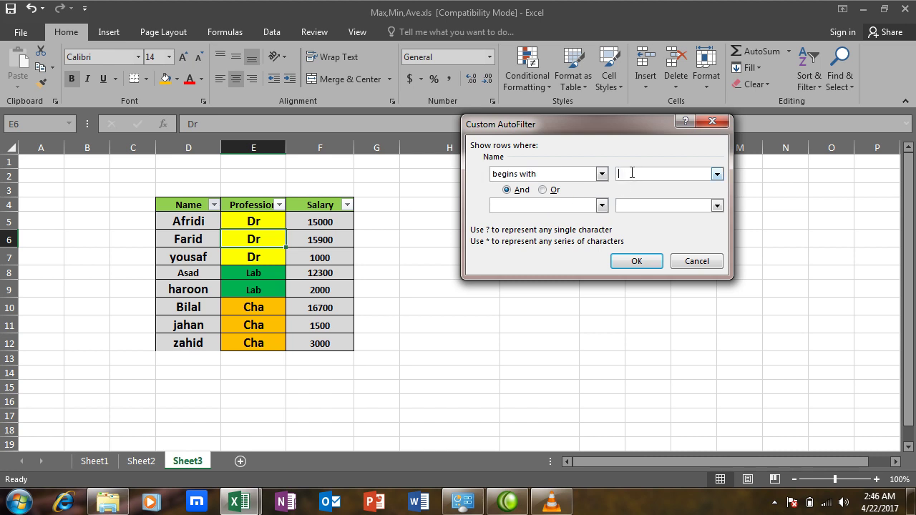
{"action": "left_click", "coordinate": [669, 174]}
{"action": "type", "text": "b"}
{"action": "left_click", "coordinate": [644, 259]}
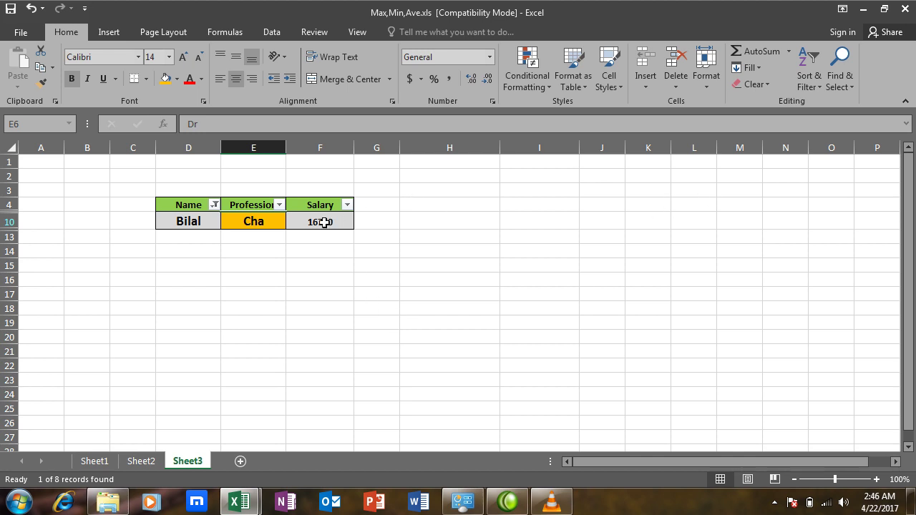
{"action": "left_click", "coordinate": [215, 205]}
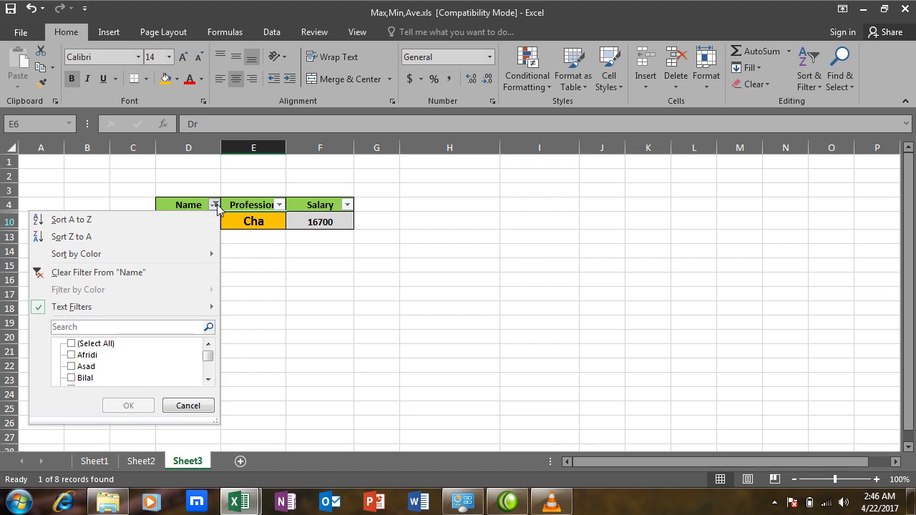
{"action": "left_click", "coordinate": [77, 345]}
{"action": "left_click", "coordinate": [129, 405]}
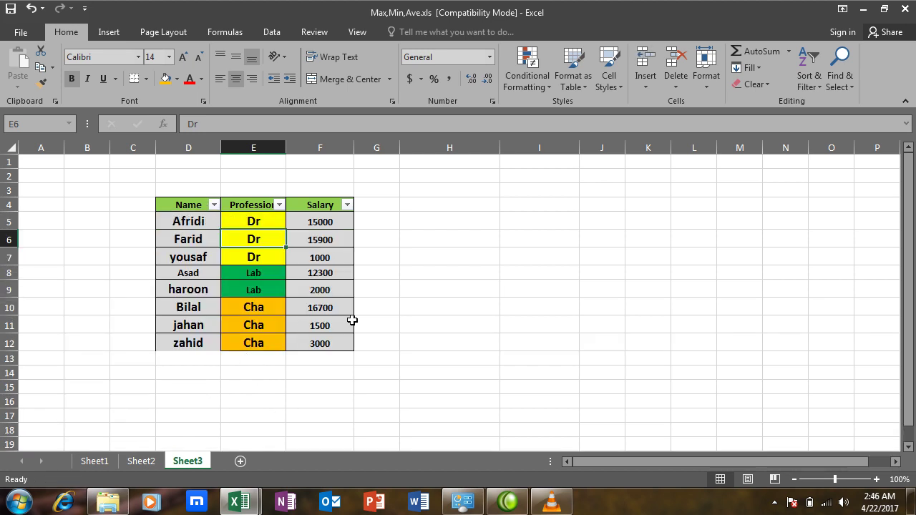
{"action": "left_click", "coordinate": [475, 300]}
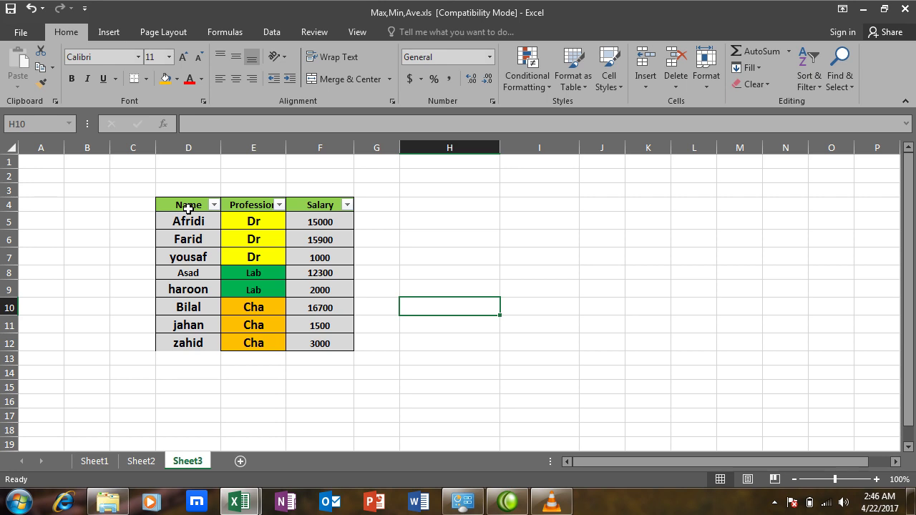
Step: Turn off filtering on the table's header row D4:F4
{"action": "left_click_drag", "start_coordinate": [188, 208], "coordinate": [309, 205]}
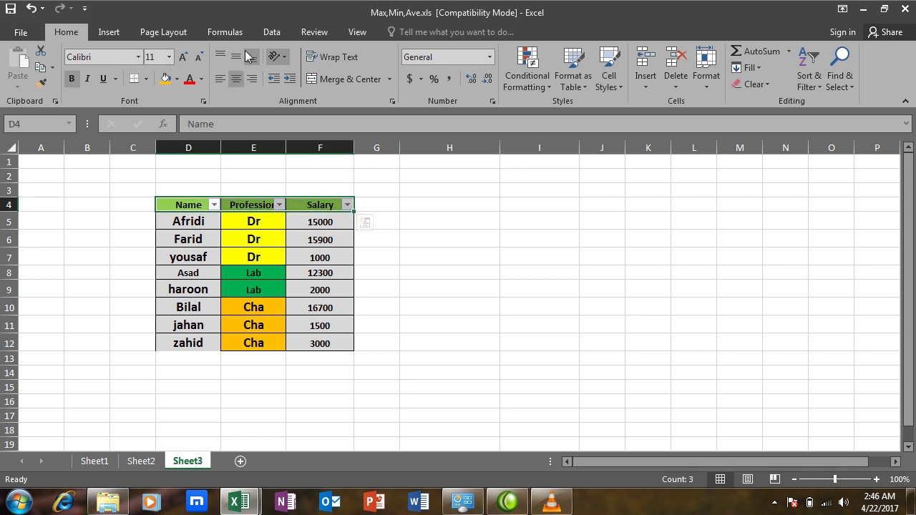
{"action": "left_click", "coordinate": [807, 87]}
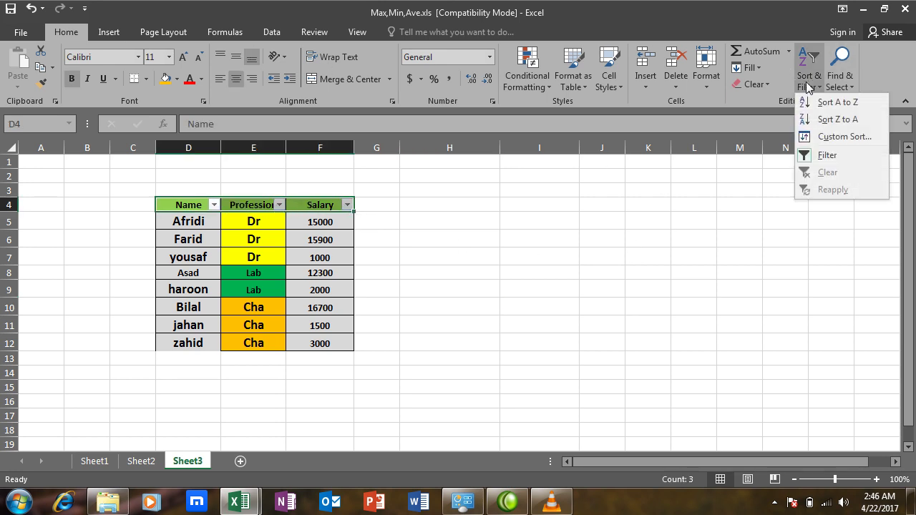
{"action": "left_click", "coordinate": [820, 156]}
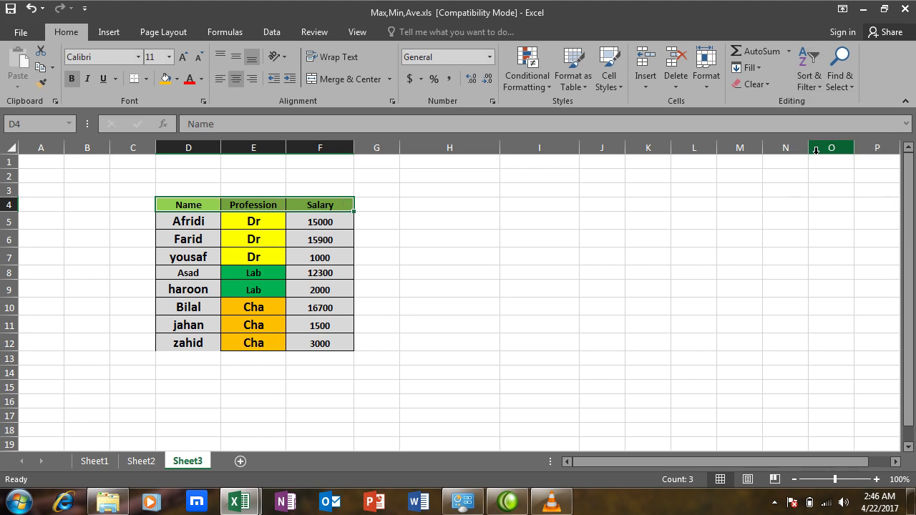
{"action": "left_click", "coordinate": [542, 222]}
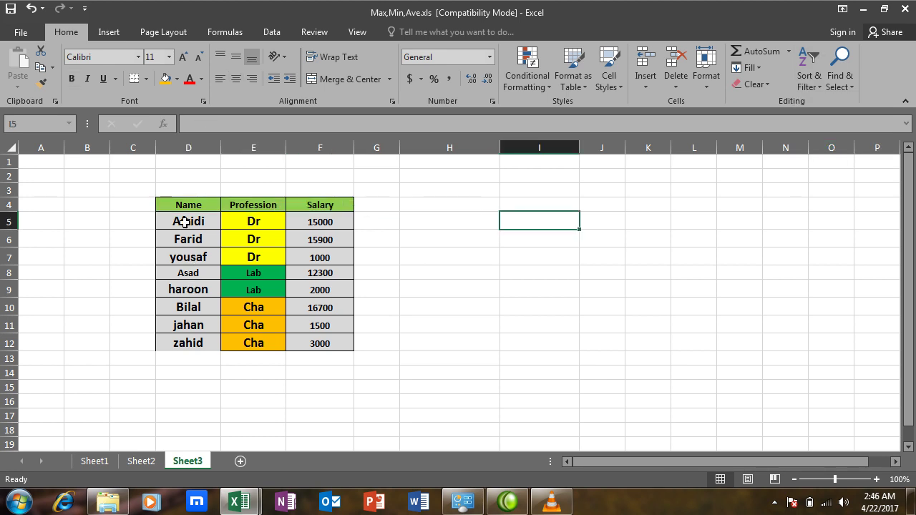
Step: Copy the table D4:F12 and paste it starting at cell I3
{"action": "left_click_drag", "start_coordinate": [167, 205], "coordinate": [333, 343]}
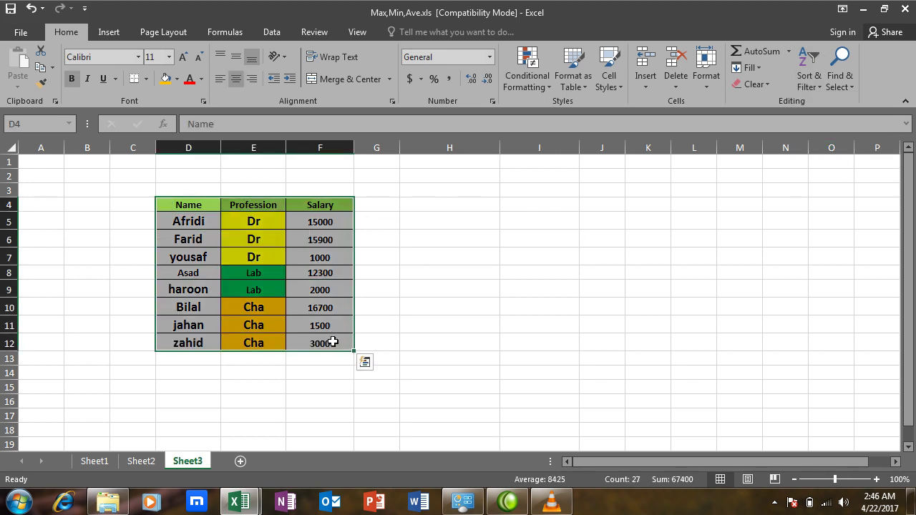
{"action": "key", "text": "ctrl+c"}
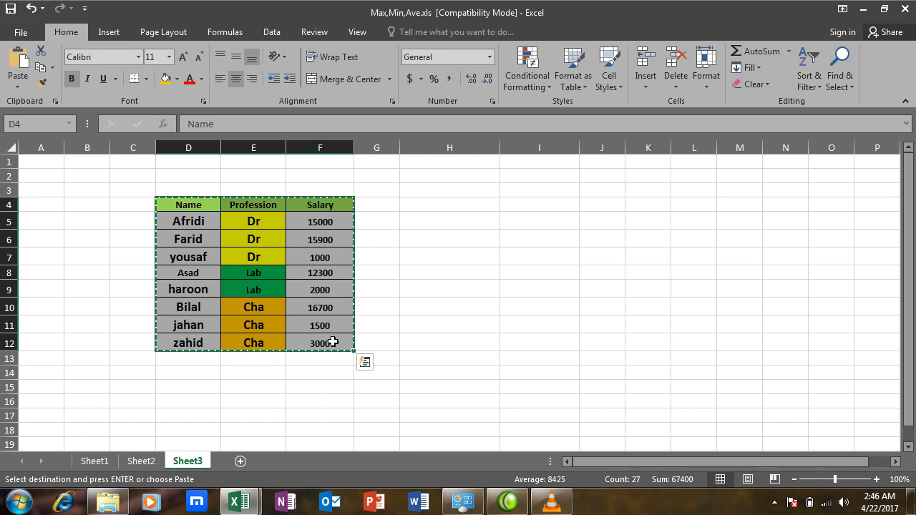
{"action": "mouse_move", "coordinate": [525, 190]}
{"action": "left_mouse_down"}
{"action": "mouse_move", "coordinate": [678, 323]}
{"action": "mouse_move", "coordinate": [687, 369]}
{"action": "left_mouse_up"}
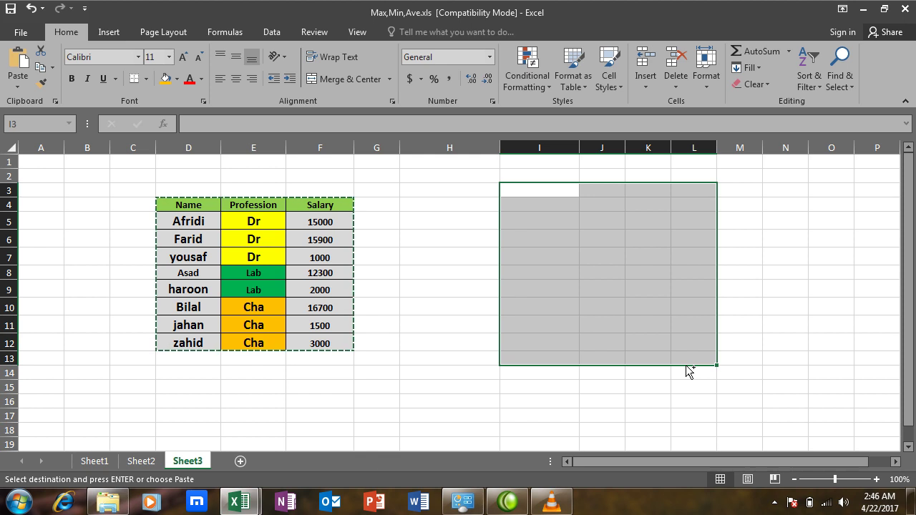
{"action": "key", "text": "ctrl+v"}
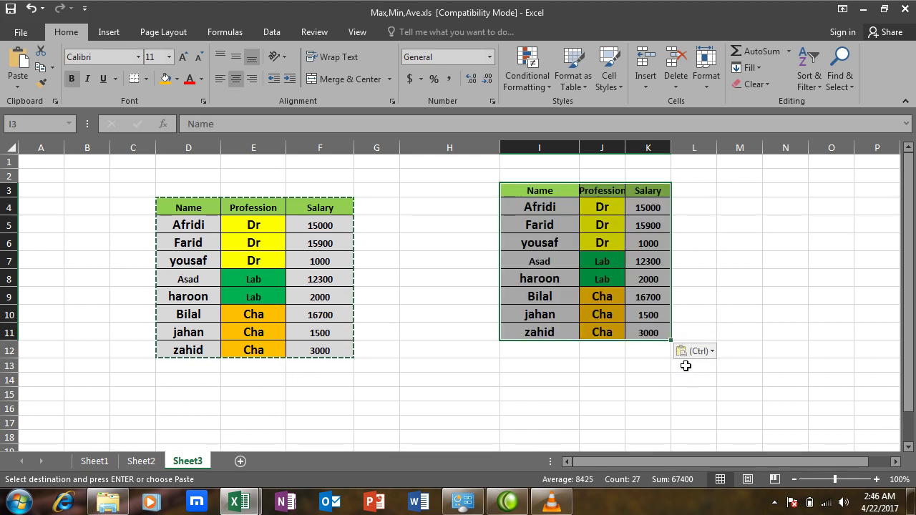
{"action": "left_click", "coordinate": [423, 209]}
{"action": "key", "text": "Escape"}
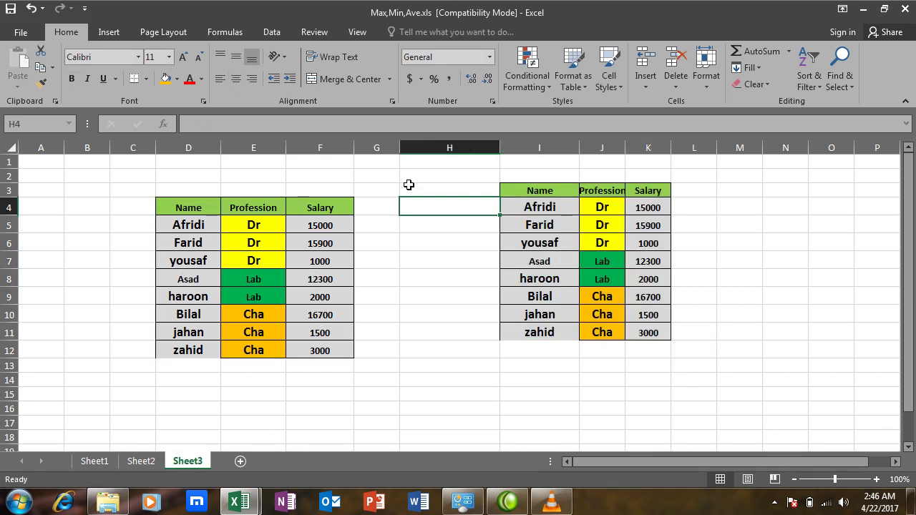
Step: Undo and redo the paste at I3, then select the copied table I3:K11
{"action": "mouse_move", "coordinate": [528, 186]}
{"action": "left_mouse_down"}
{"action": "mouse_move", "coordinate": [671, 324]}
{"action": "mouse_move", "coordinate": [658, 344]}
{"action": "left_mouse_up"}
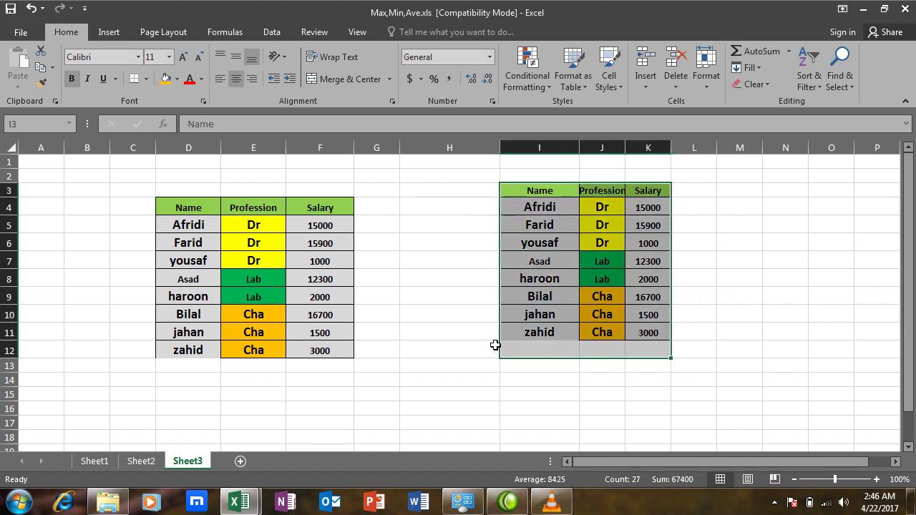
{"action": "left_click_drag", "start_coordinate": [392, 205], "coordinate": [465, 225]}
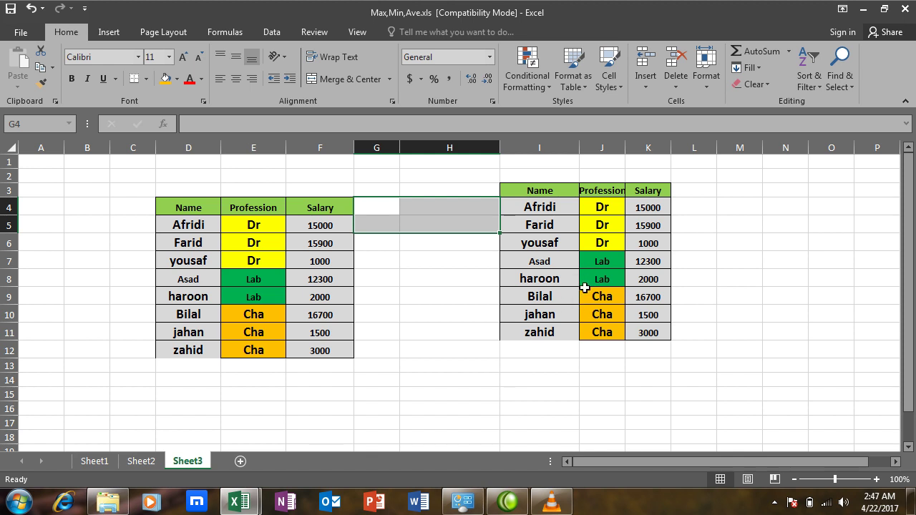
{"action": "key", "text": "ctrl+z"}
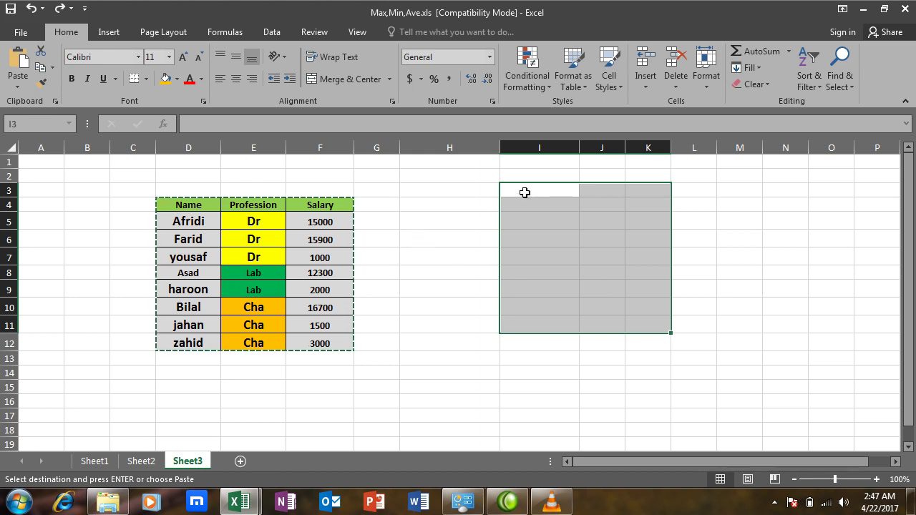
{"action": "key", "text": "ctrl+v"}
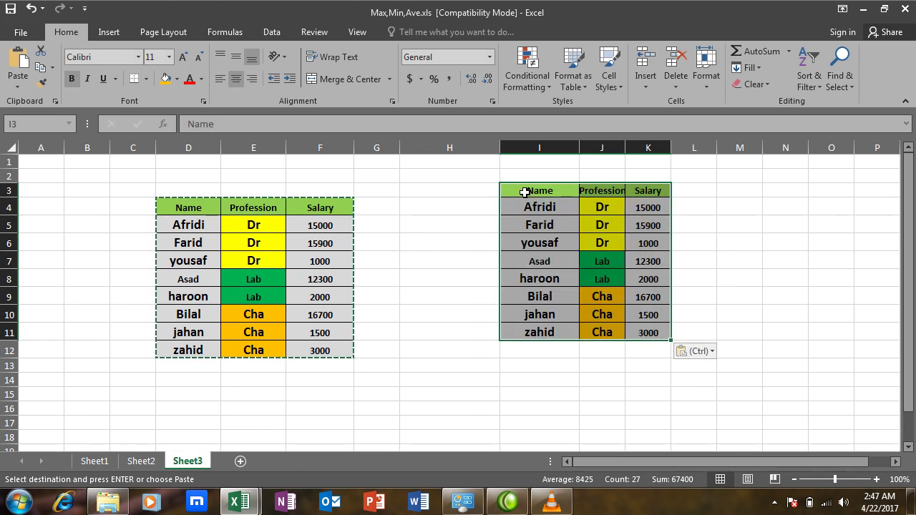
{"action": "left_click", "coordinate": [401, 231]}
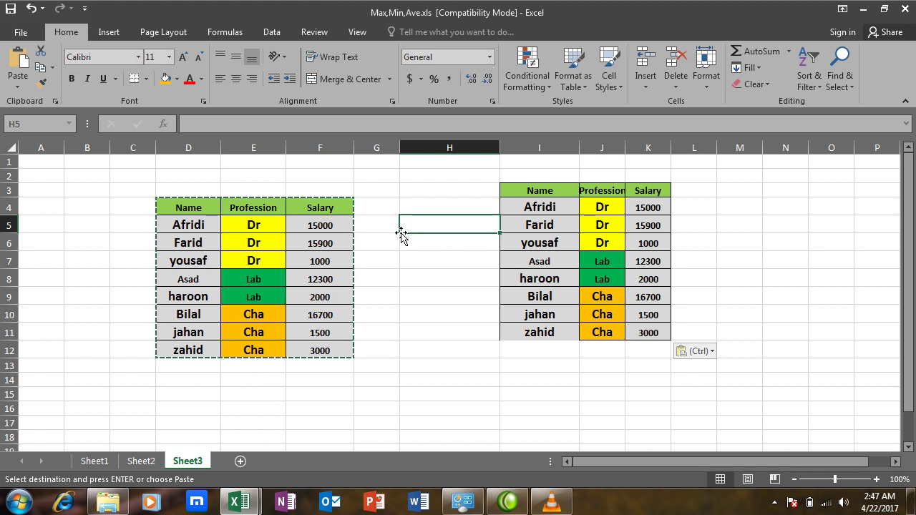
{"action": "key", "text": "Escape"}
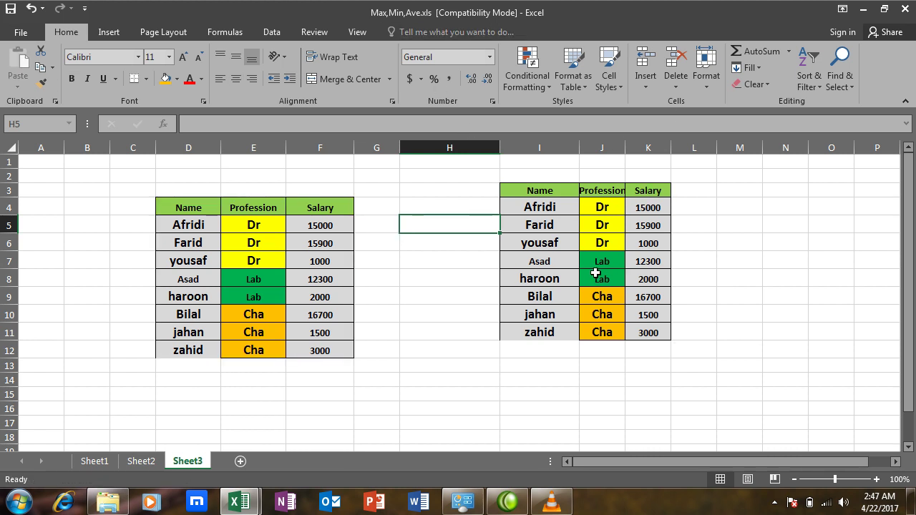
{"action": "left_click", "coordinate": [517, 191]}
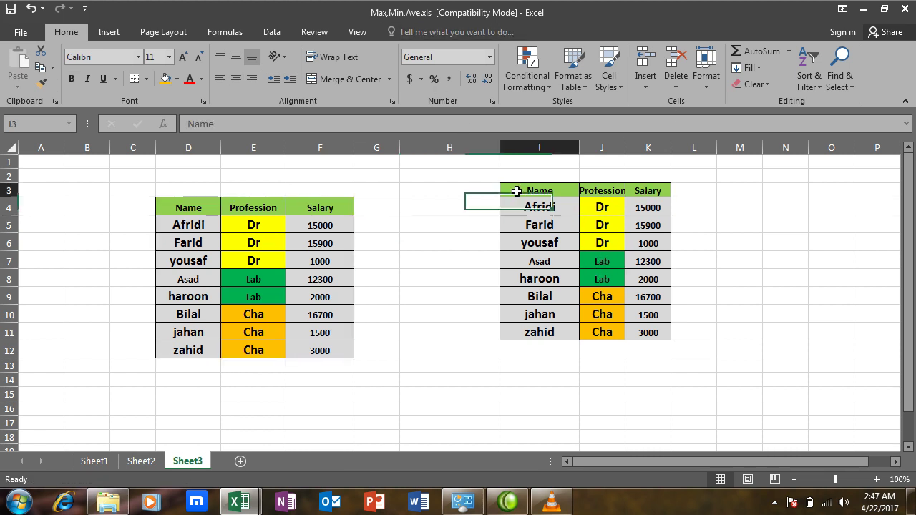
{"action": "left_click_drag", "start_coordinate": [517, 192], "coordinate": [651, 335]}
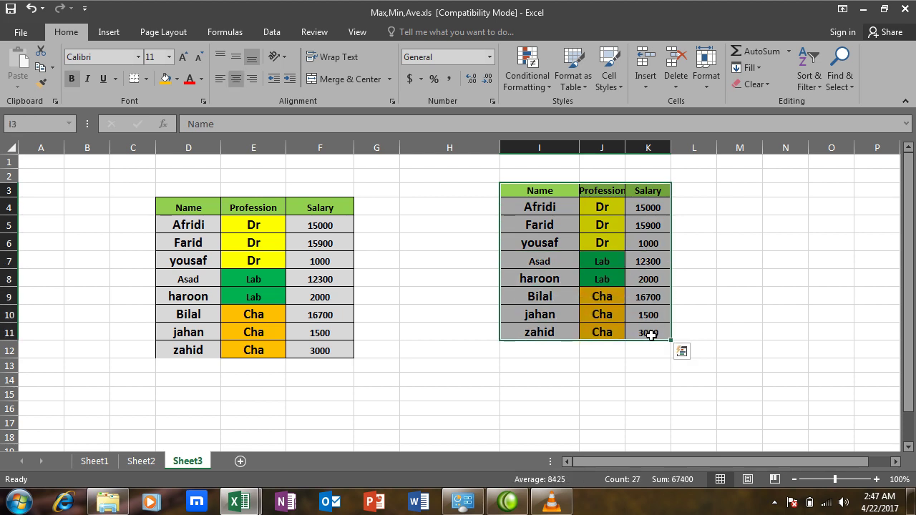
{"action": "left_click", "coordinate": [764, 85]}
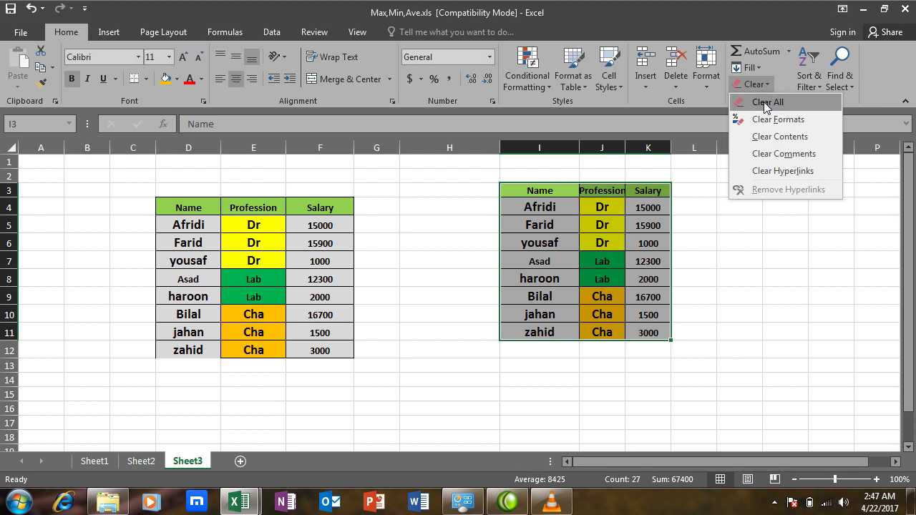
{"action": "left_click", "coordinate": [764, 101]}
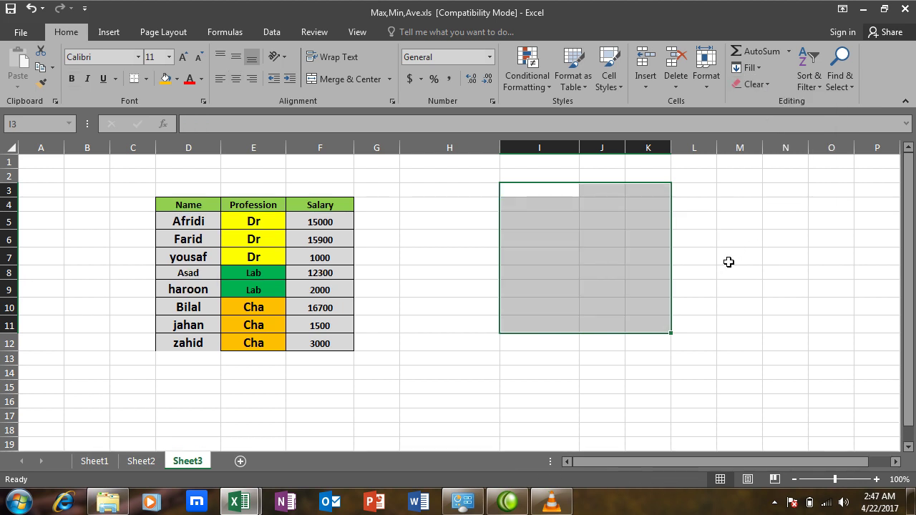
{"action": "key", "text": "ctrl+v"}
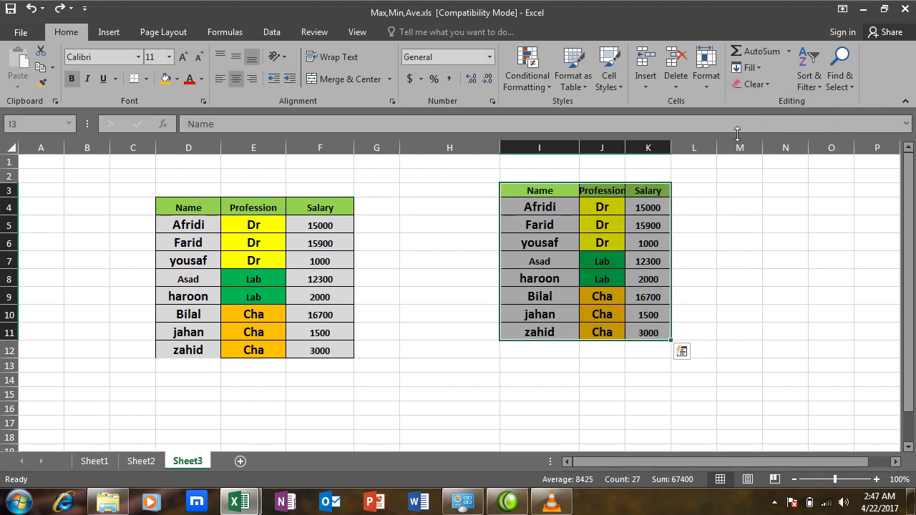
{"action": "left_click", "coordinate": [769, 83]}
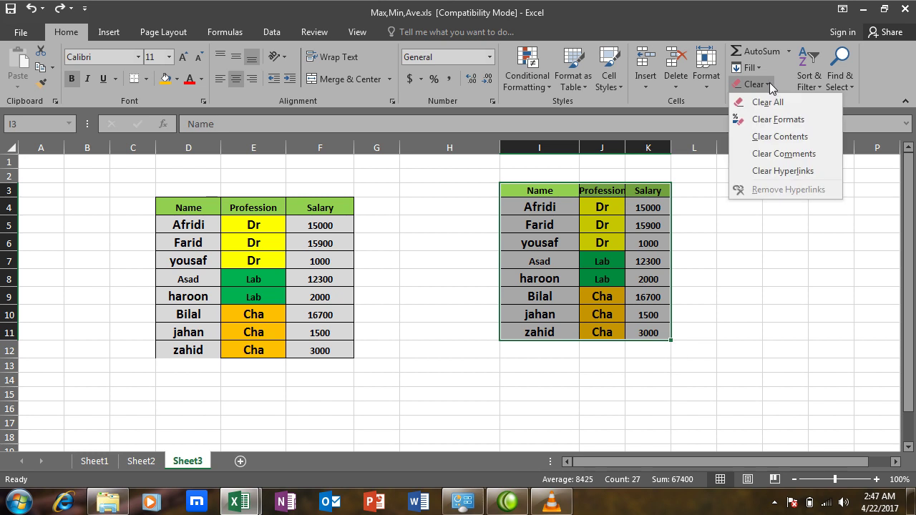
{"action": "left_click", "coordinate": [778, 120]}
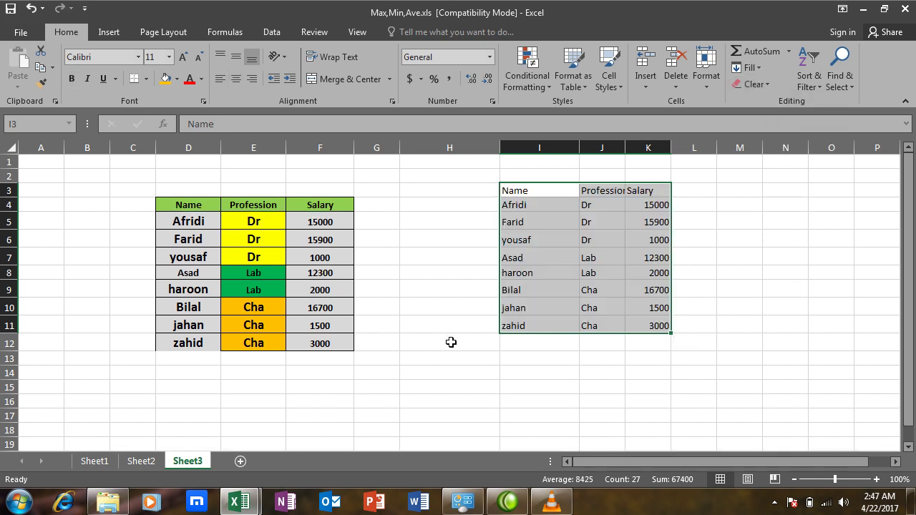
{"action": "left_click", "coordinate": [445, 386]}
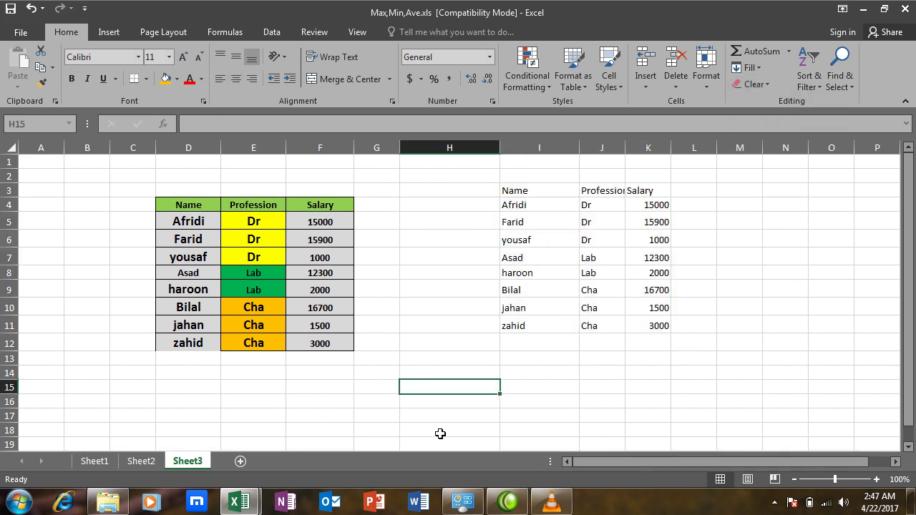
{"action": "key", "text": "ctrl+z"}
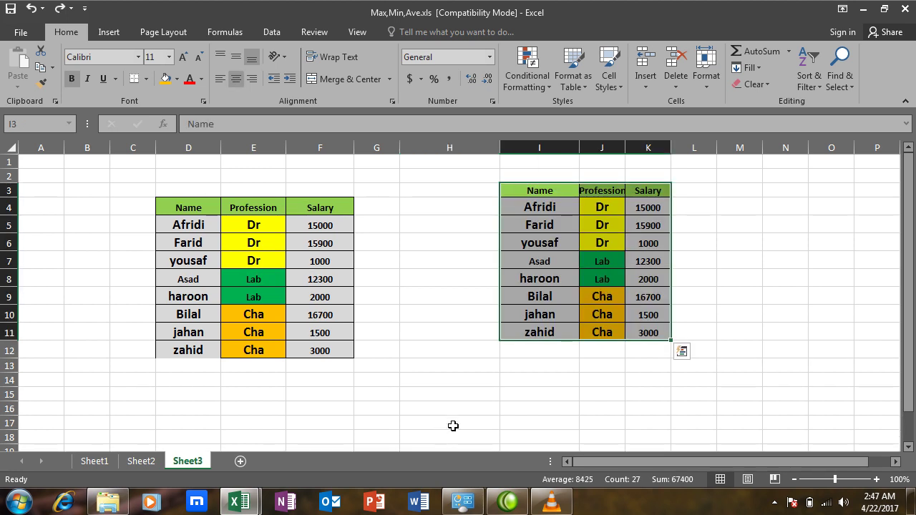
{"action": "left_click", "coordinate": [486, 262]}
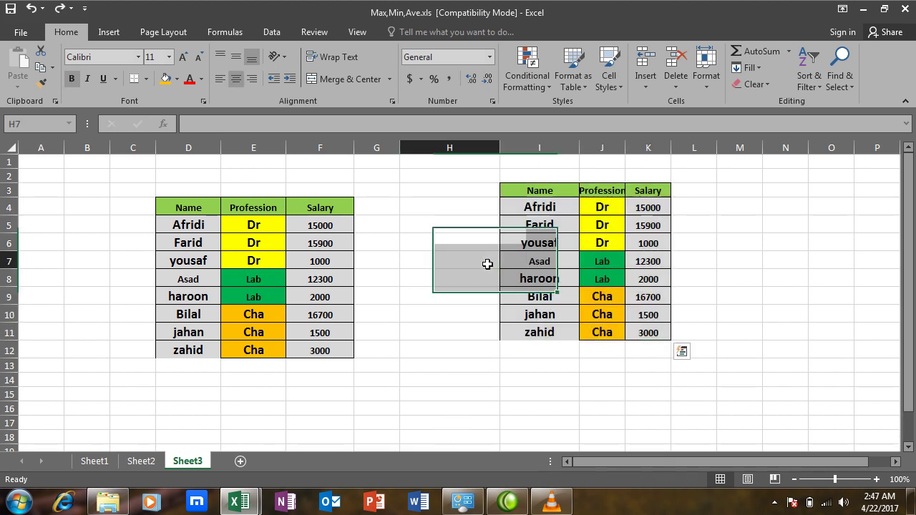
{"action": "mouse_move", "coordinate": [179, 207]}
{"action": "left_mouse_down"}
{"action": "mouse_move", "coordinate": [319, 310]}
{"action": "mouse_move", "coordinate": [326, 350]}
{"action": "left_mouse_up"}
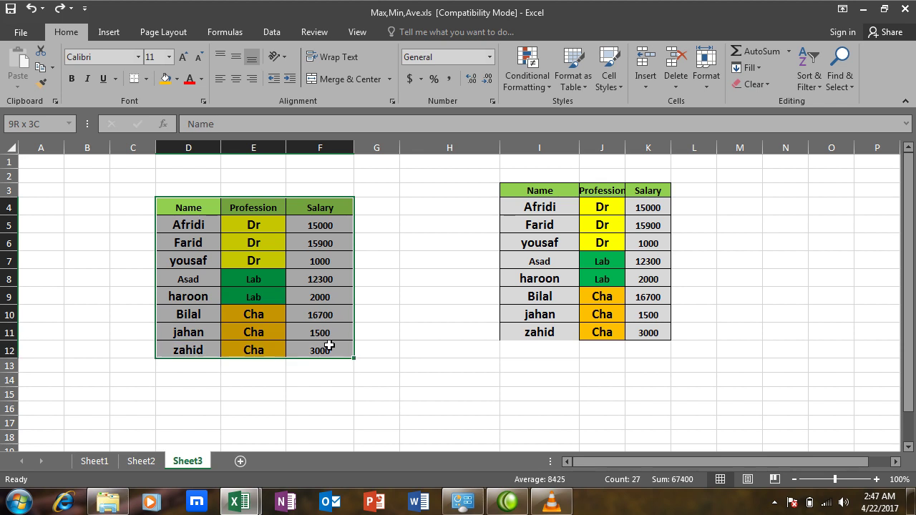
{"action": "left_click", "coordinate": [407, 367]}
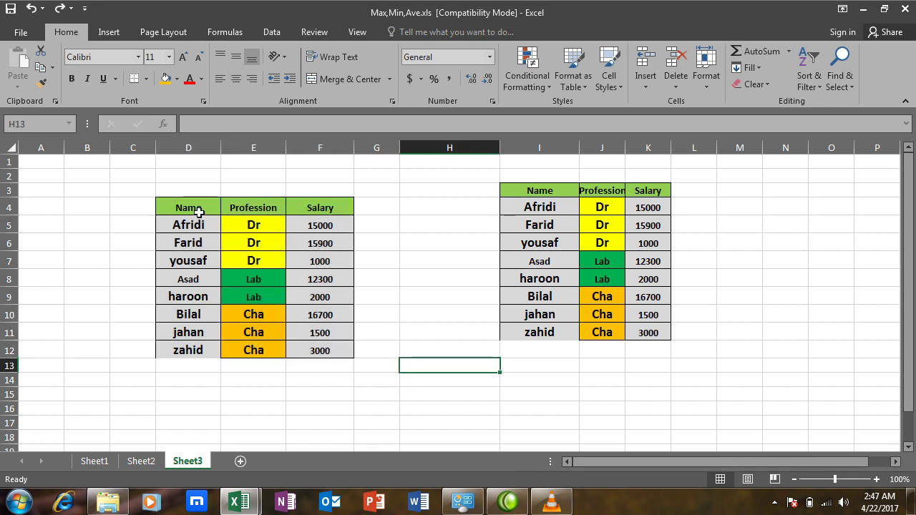
{"action": "mouse_move", "coordinate": [514, 190]}
{"action": "left_mouse_down"}
{"action": "mouse_move", "coordinate": [610, 256]}
{"action": "mouse_move", "coordinate": [648, 332]}
{"action": "left_mouse_up"}
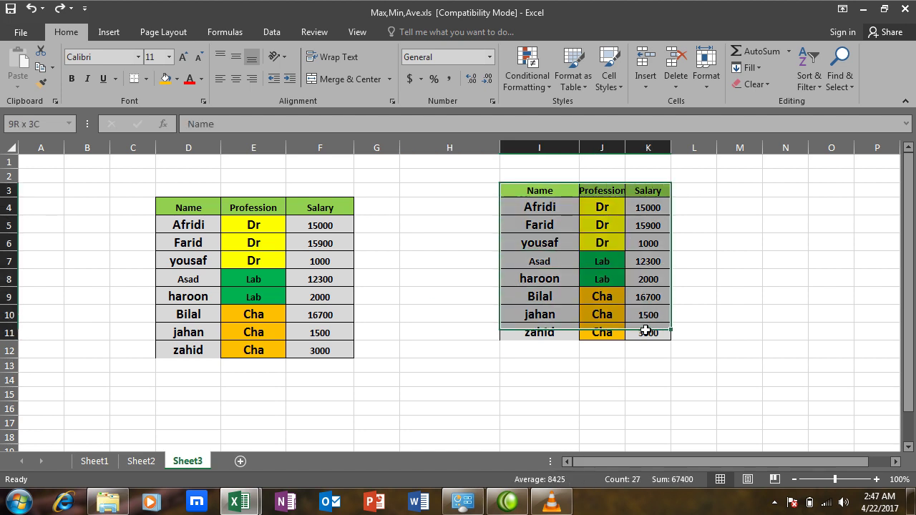
Step: Select the copied table through row 12 and clear its contents
{"action": "left_click", "coordinate": [768, 83]}
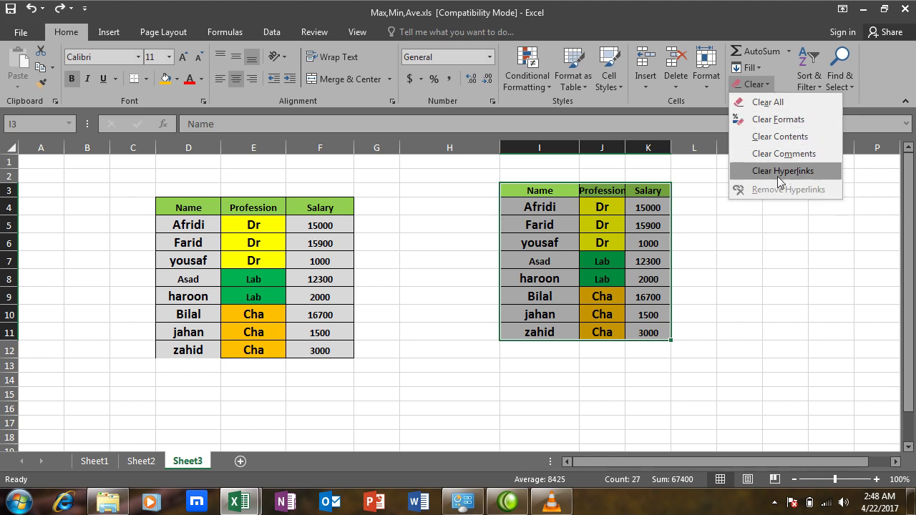
{"action": "left_click", "coordinate": [745, 240]}
{"action": "left_click", "coordinate": [547, 207]}
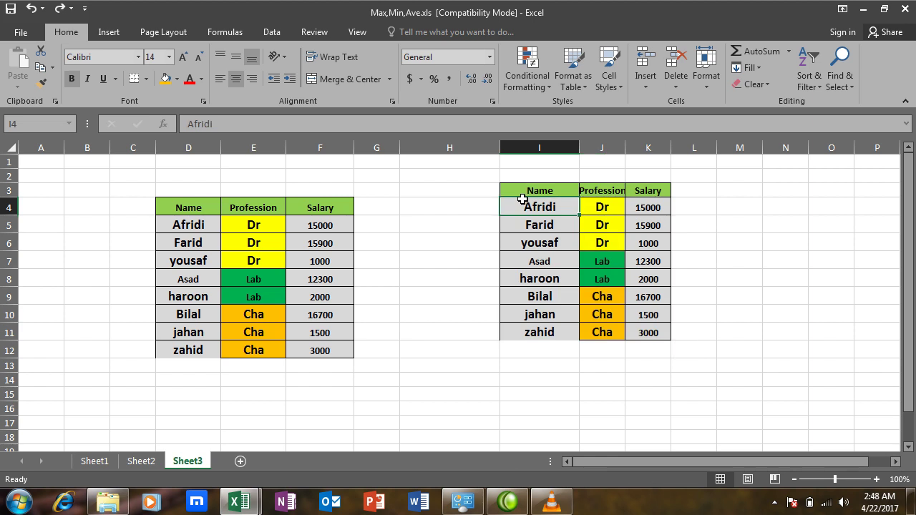
{"action": "left_click_drag", "start_coordinate": [538, 190], "coordinate": [645, 350]}
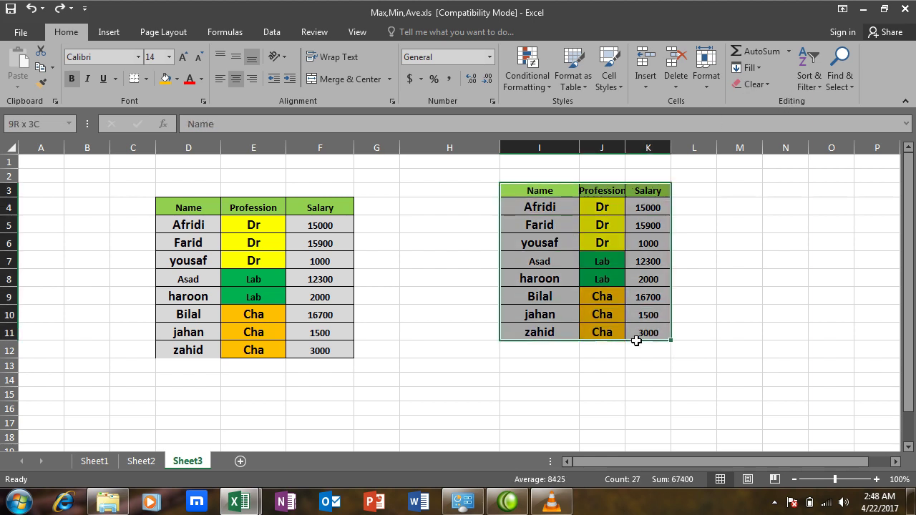
{"action": "left_click", "coordinate": [771, 85]}
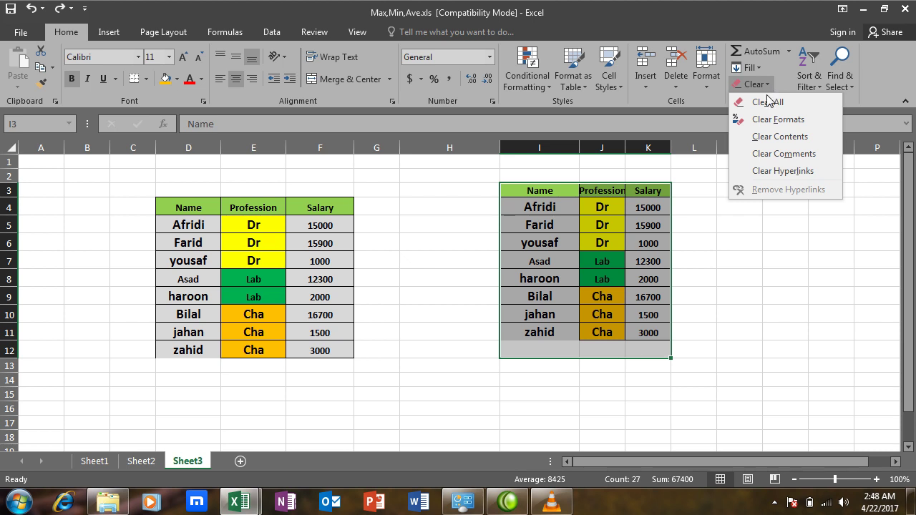
{"action": "left_click", "coordinate": [774, 155]}
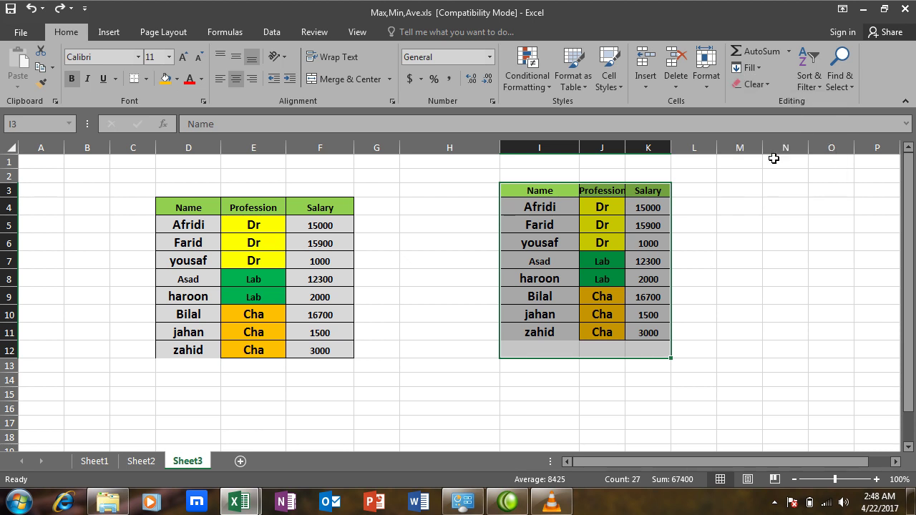
{"action": "left_click", "coordinate": [764, 86]}
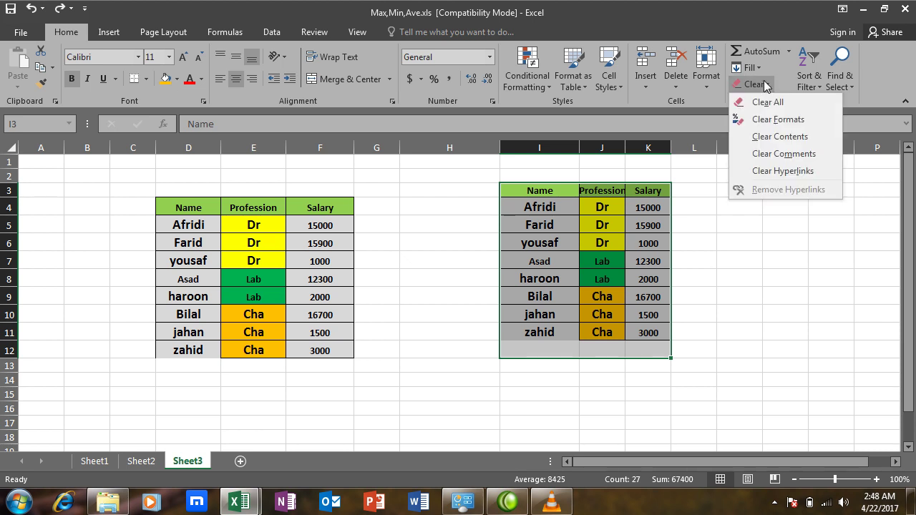
{"action": "left_click", "coordinate": [764, 133]}
{"action": "left_click", "coordinate": [724, 261]}
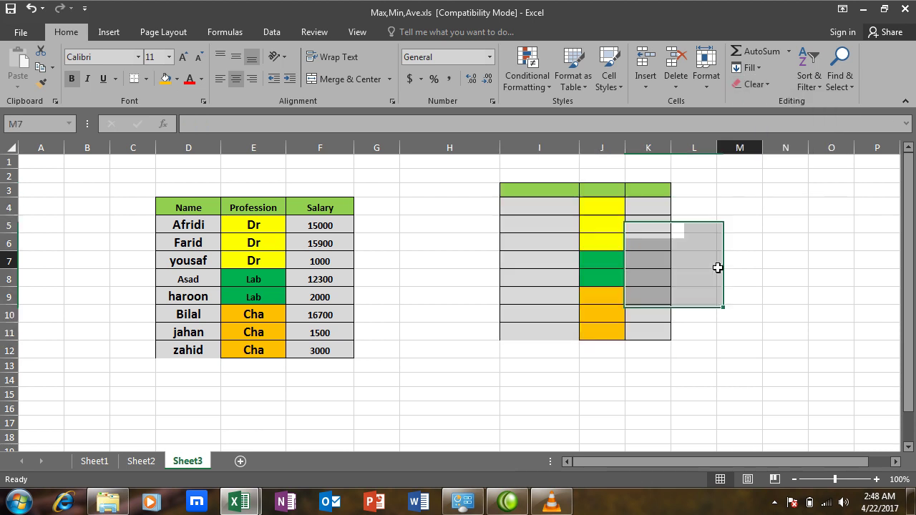
Step: Undo the clearing to restore the copied table's contents
{"action": "left_click", "coordinate": [763, 83]}
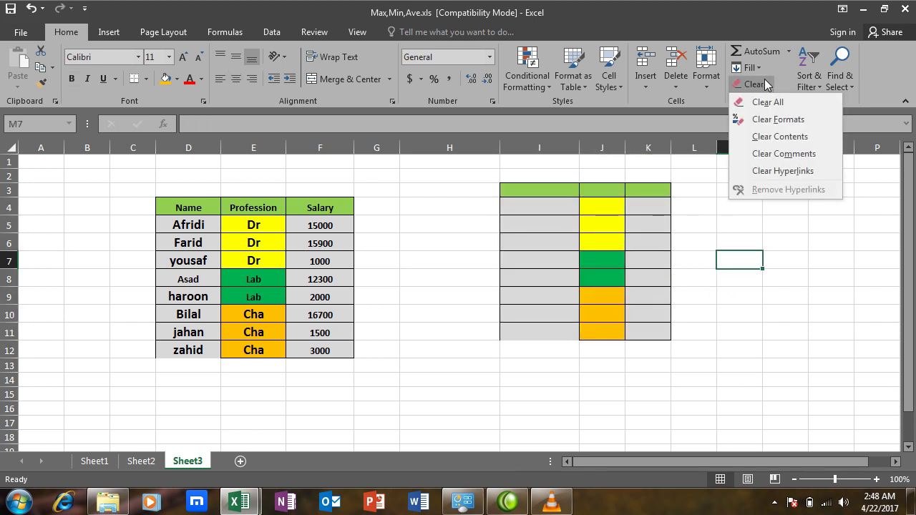
{"action": "left_click", "coordinate": [757, 280]}
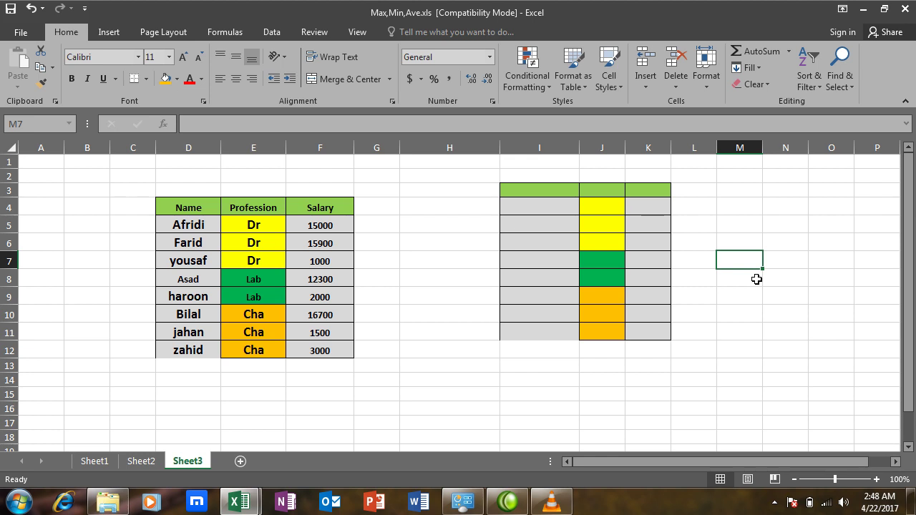
{"action": "key", "text": "ctrl+z"}
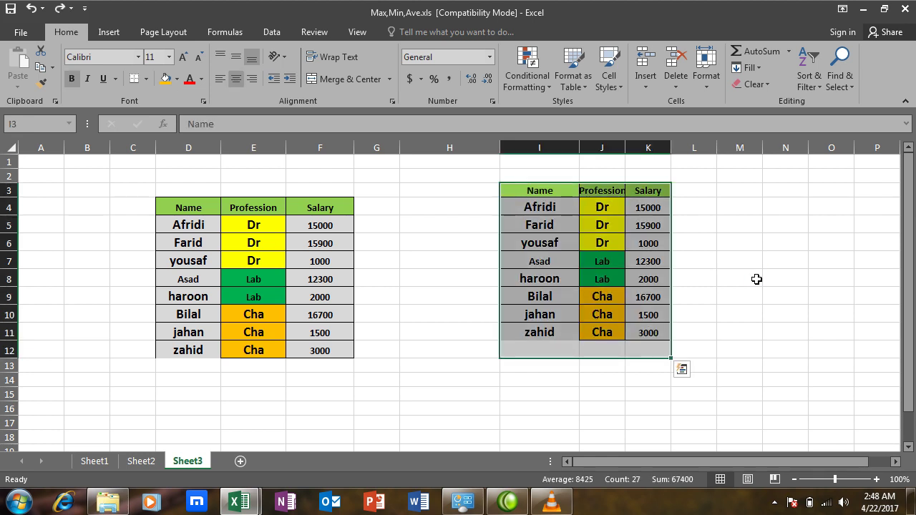
{"action": "key", "text": "ctrl+z"}
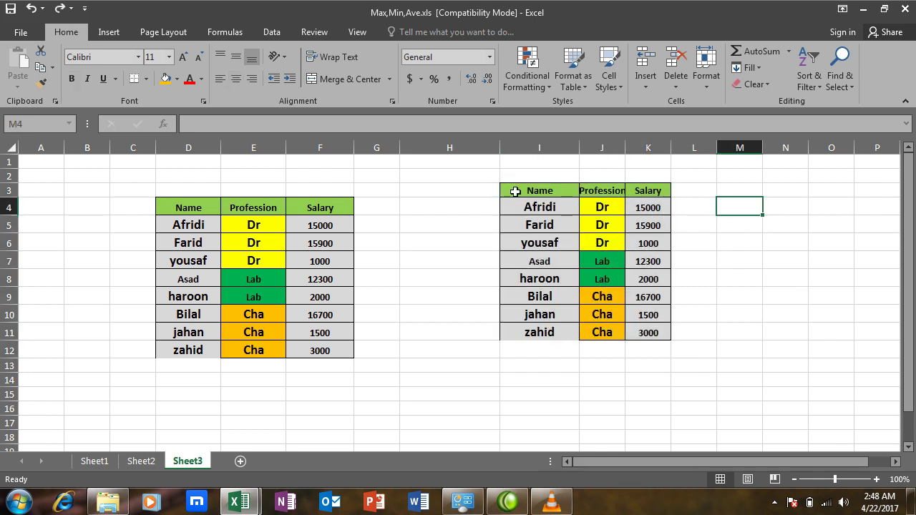
Step: Clear the contents of data rows I4:K11, keeping their colour fills
{"action": "left_click", "coordinate": [522, 199]}
{"action": "left_click_drag", "start_coordinate": [522, 200], "coordinate": [640, 331]}
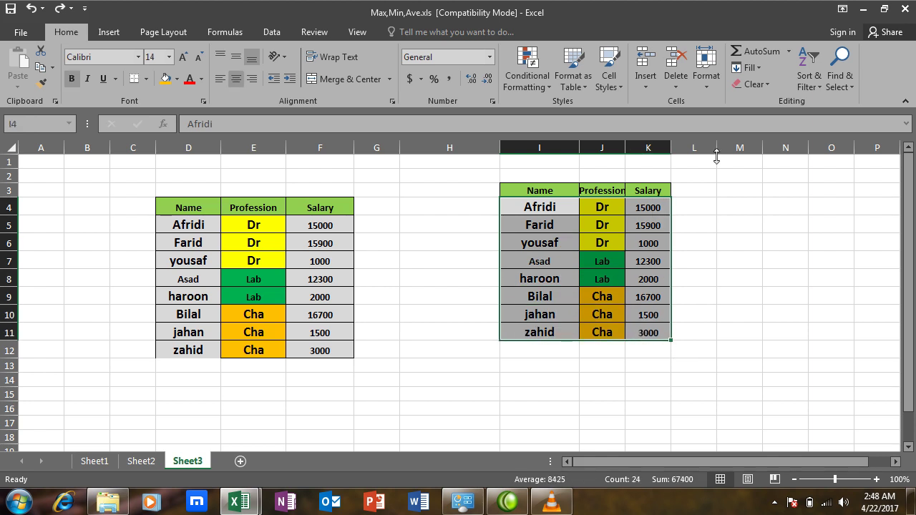
{"action": "left_click", "coordinate": [754, 85]}
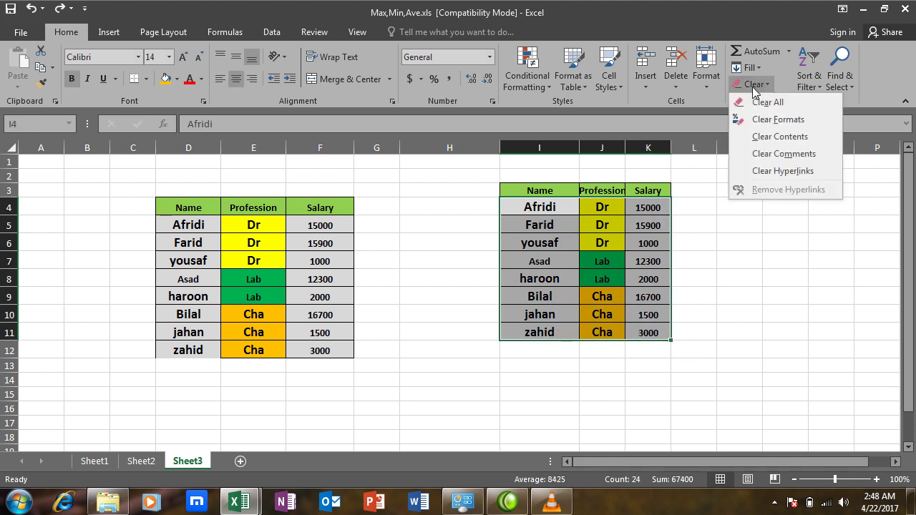
{"action": "left_click", "coordinate": [757, 138]}
{"action": "left_click", "coordinate": [722, 293]}
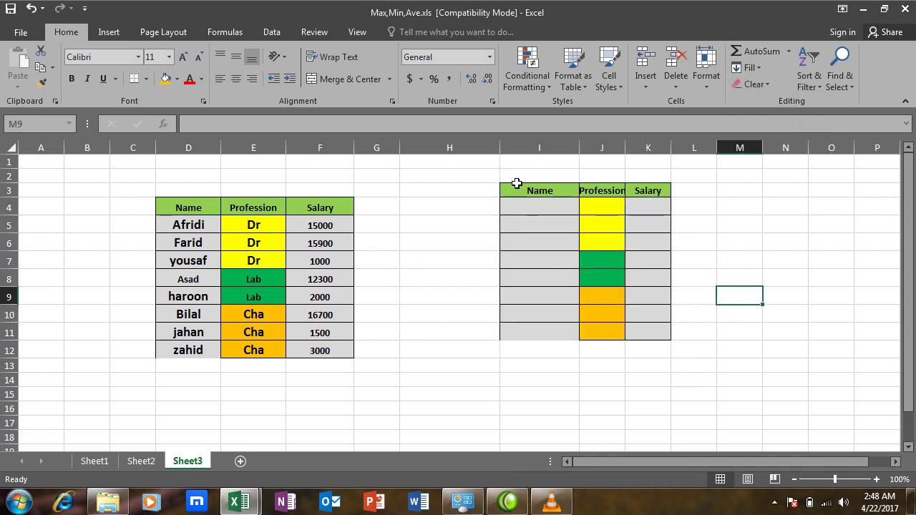
Step: Clear the header text in I3:K3, keeping its green fill
{"action": "left_click", "coordinate": [524, 193]}
{"action": "left_click_drag", "start_coordinate": [523, 193], "coordinate": [652, 192]}
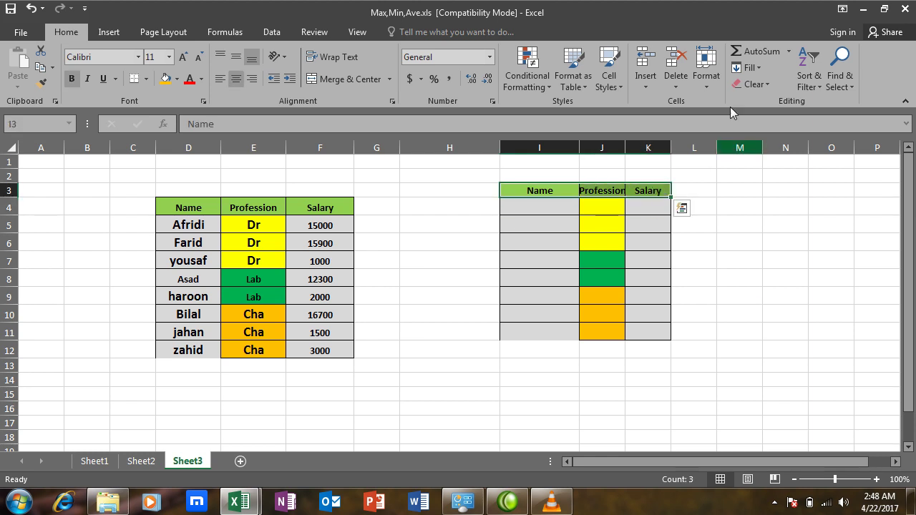
{"action": "left_click", "coordinate": [748, 85]}
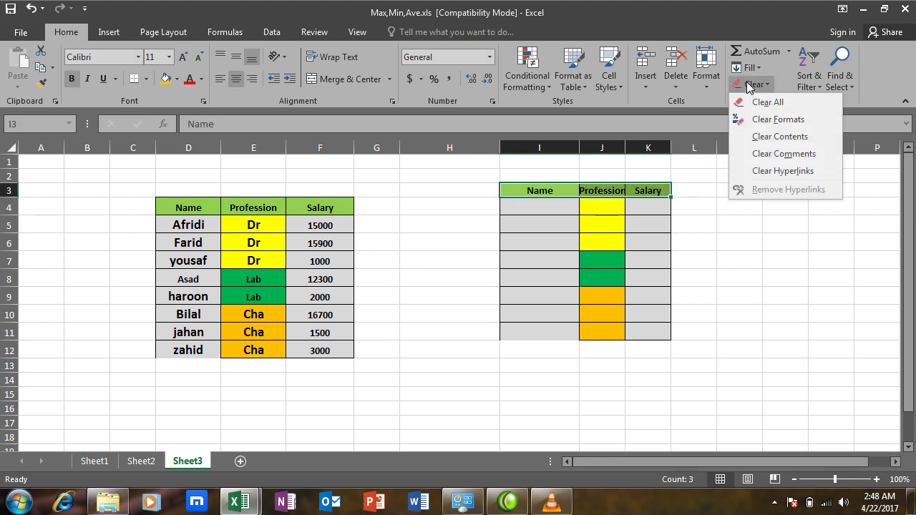
{"action": "left_click", "coordinate": [760, 138]}
{"action": "left_click", "coordinate": [730, 292]}
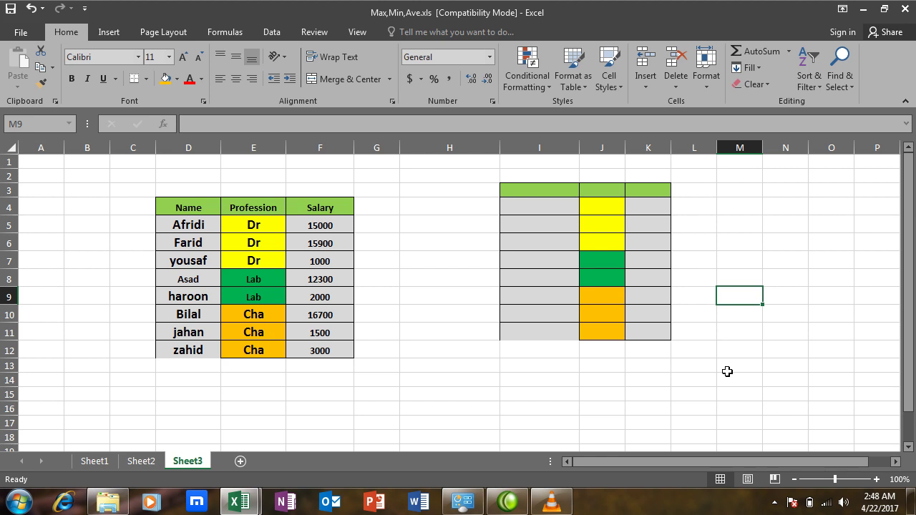
Step: Run Find All for 'farid' in Find and Replace, locating it in cell D6
{"action": "left_click", "coordinate": [821, 84]}
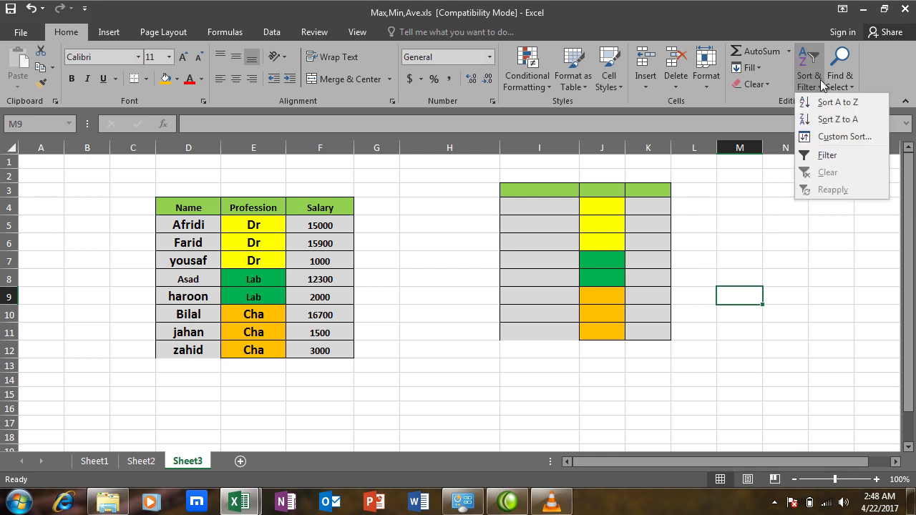
{"action": "left_click", "coordinate": [779, 302]}
{"action": "left_click", "coordinate": [847, 85]}
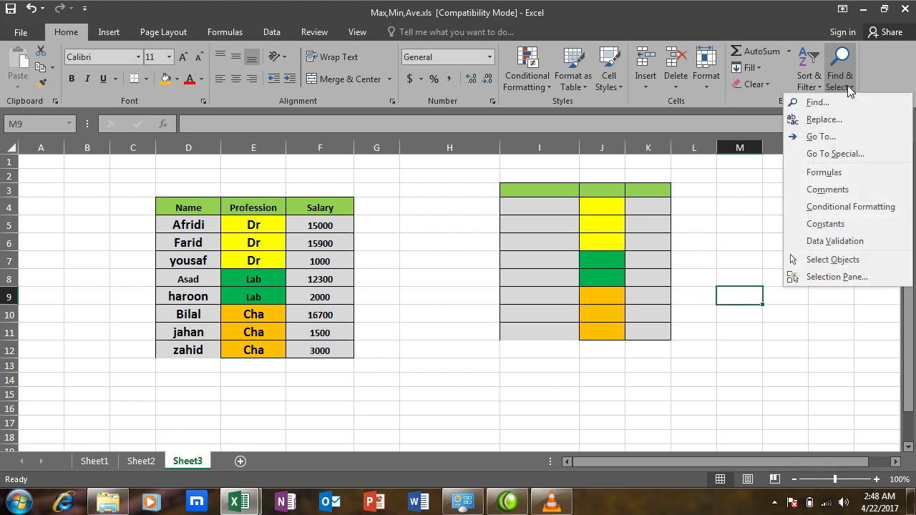
{"action": "left_click", "coordinate": [800, 352]}
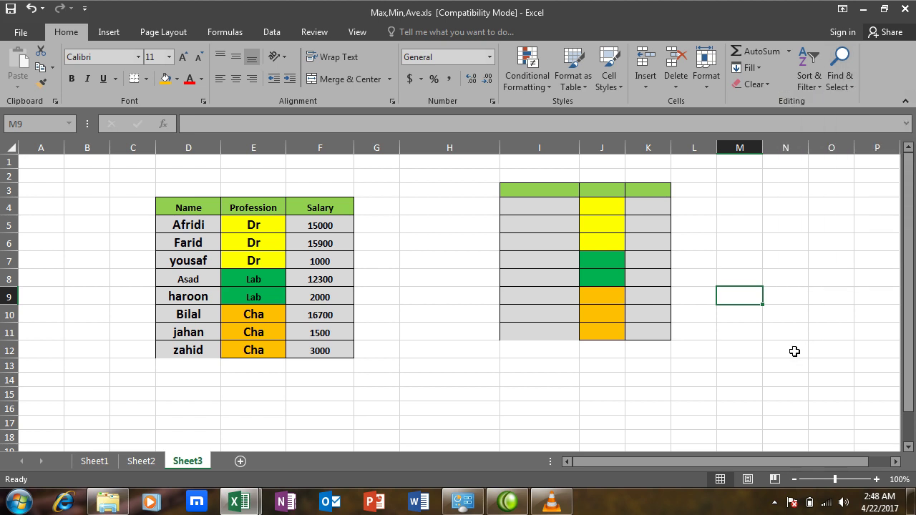
{"action": "left_click", "coordinate": [844, 85]}
{"action": "left_click", "coordinate": [836, 103]}
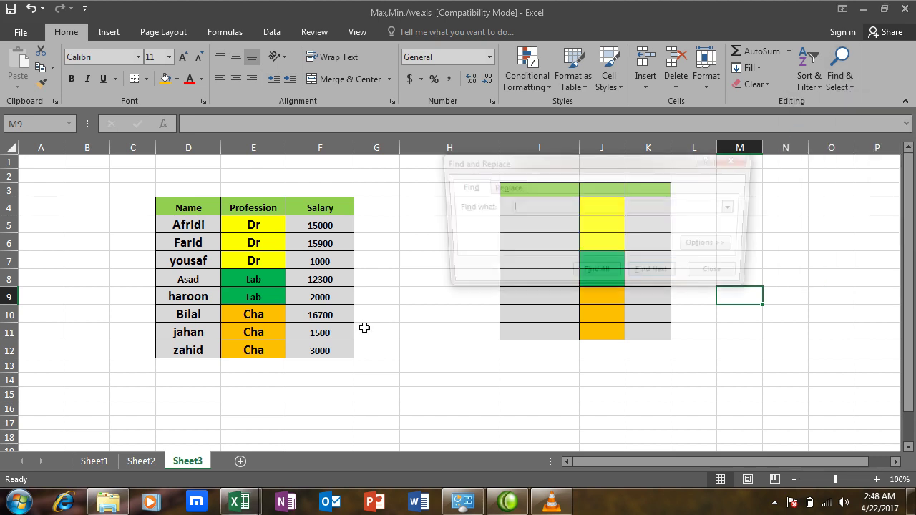
{"action": "left_click_drag", "start_coordinate": [585, 166], "coordinate": [537, 237]}
{"action": "type", "text": "farid"}
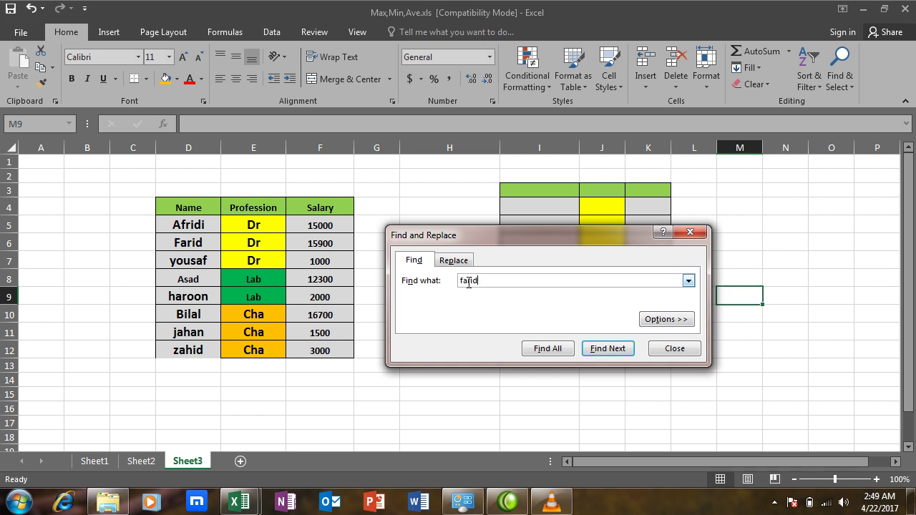
{"action": "left_click", "coordinate": [556, 350]}
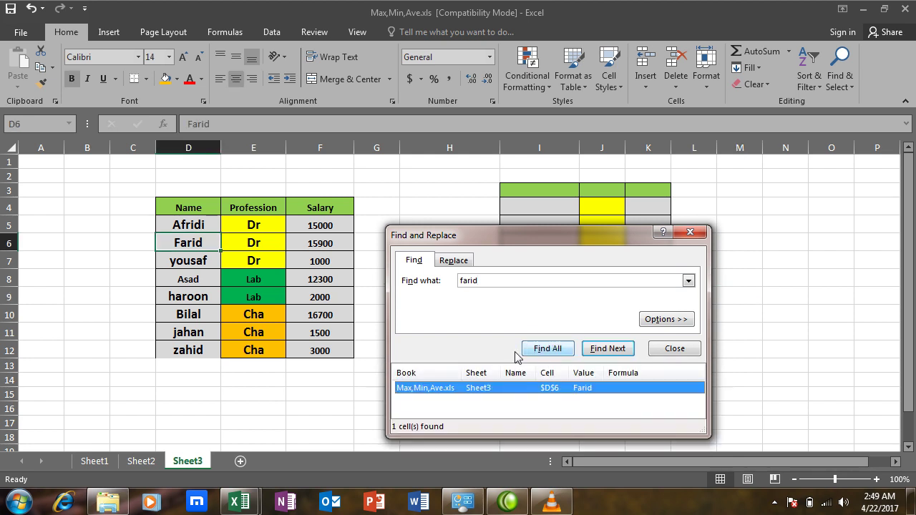
{"action": "left_click_drag", "start_coordinate": [486, 239], "coordinate": [441, 126]}
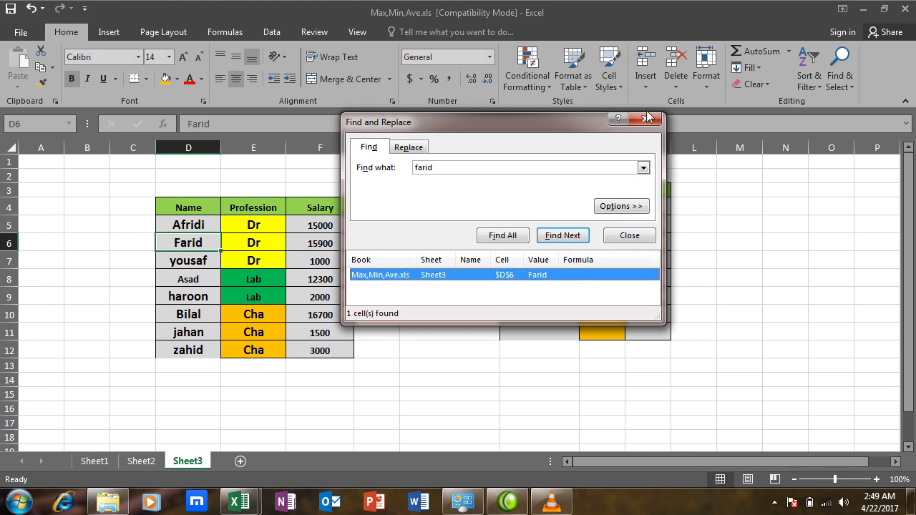
Step: Replace 'Farid' with 'Amir' in D6 using the Replace tab, then close the dialog
{"action": "left_click", "coordinate": [644, 167]}
{"action": "left_click", "coordinate": [644, 167]}
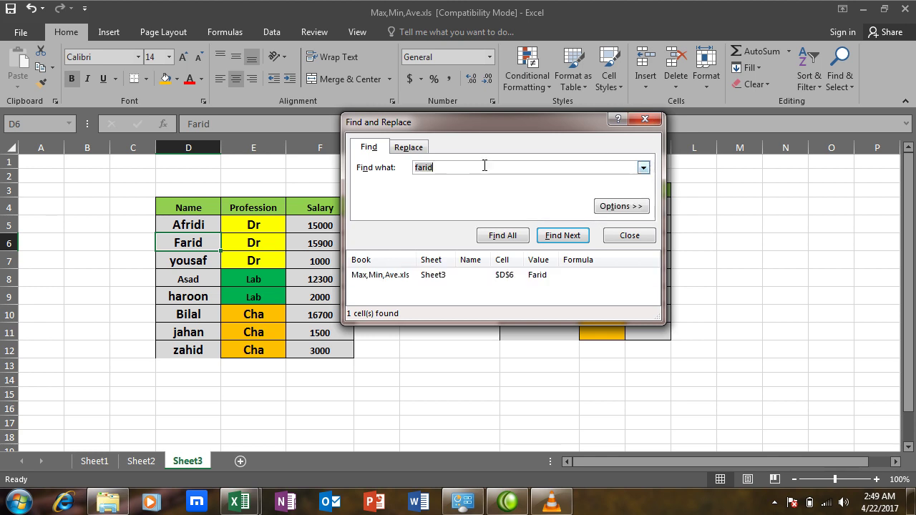
{"action": "left_click", "coordinate": [416, 148]}
{"action": "type", "text": "Amir"}
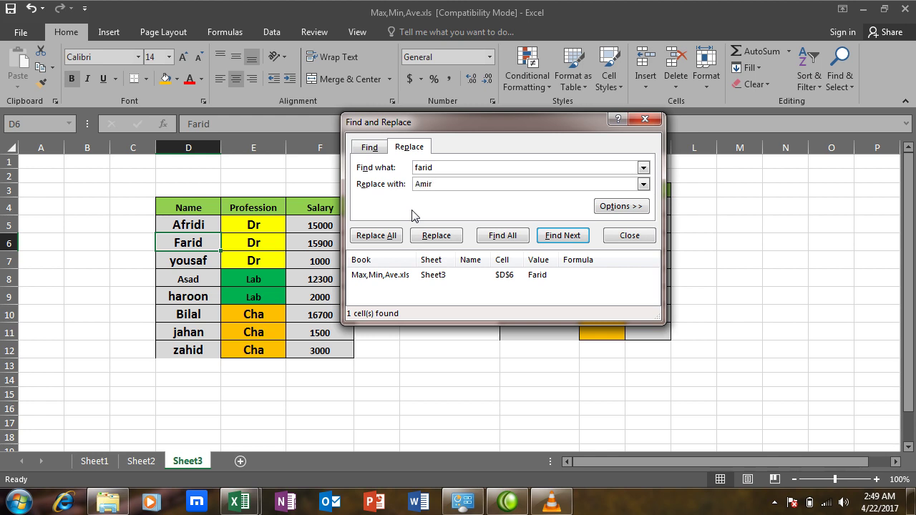
{"action": "left_click", "coordinate": [450, 244]}
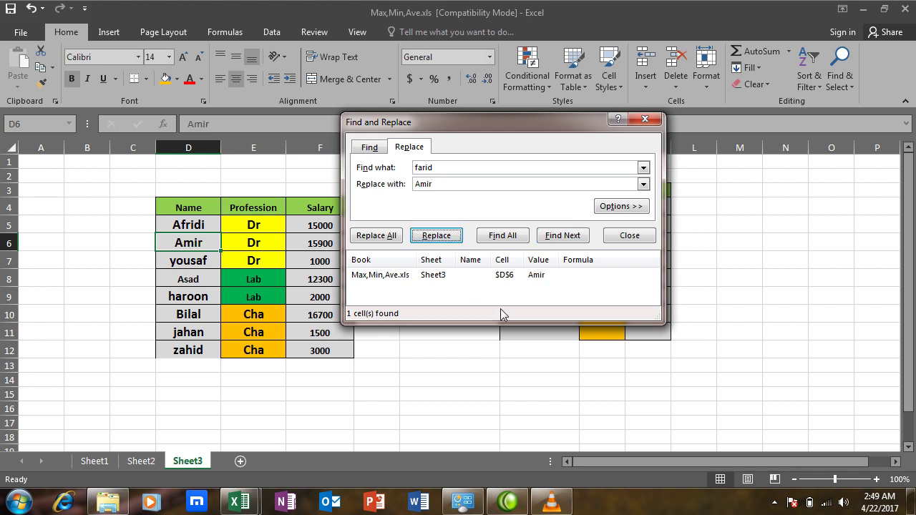
{"action": "left_click_drag", "start_coordinate": [562, 126], "coordinate": [661, 137]}
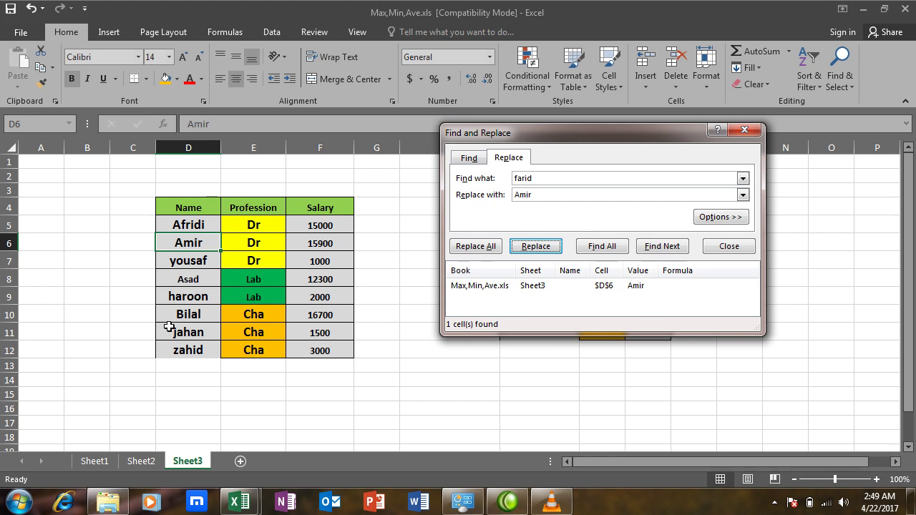
{"action": "left_click", "coordinate": [171, 242]}
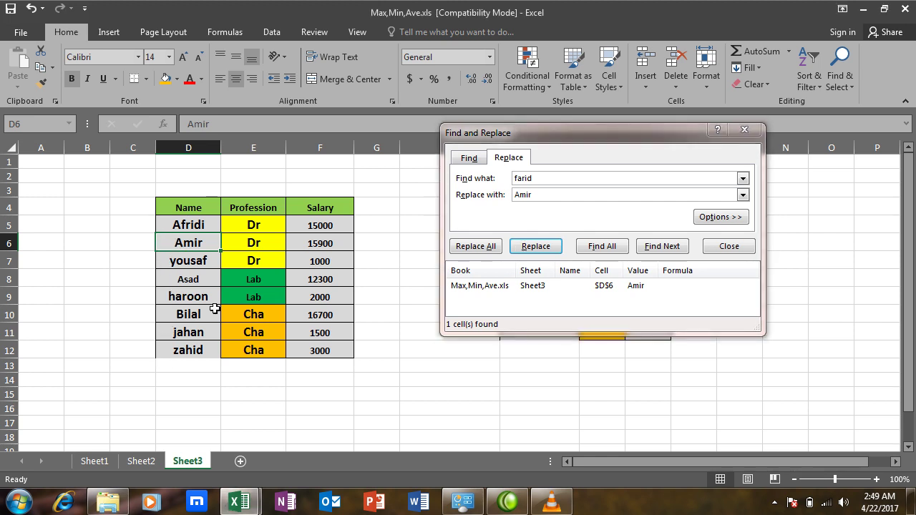
{"action": "left_click", "coordinate": [744, 130]}
Step: Minimise the Max,Min,Ave and IF(AND) workbooks, then restore Max,Min,Ave
{"action": "left_click", "coordinate": [832, 85]}
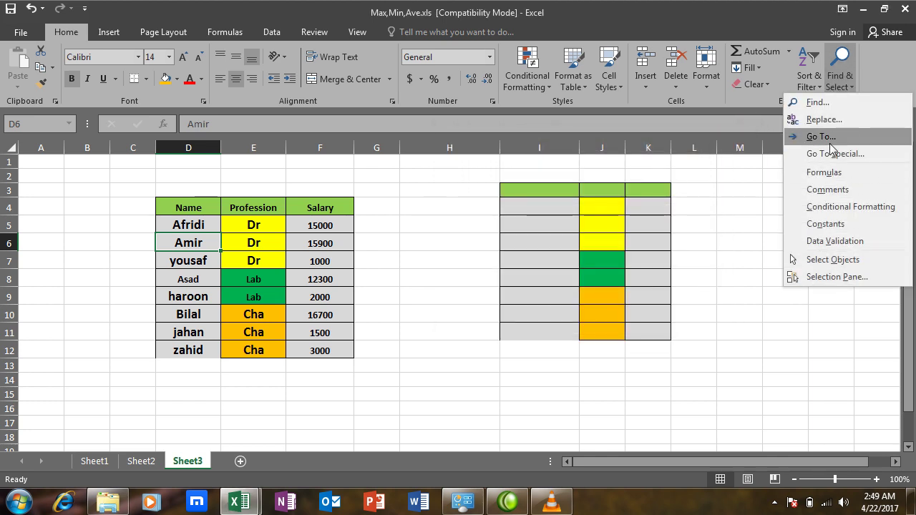
{"action": "left_click", "coordinate": [767, 352]}
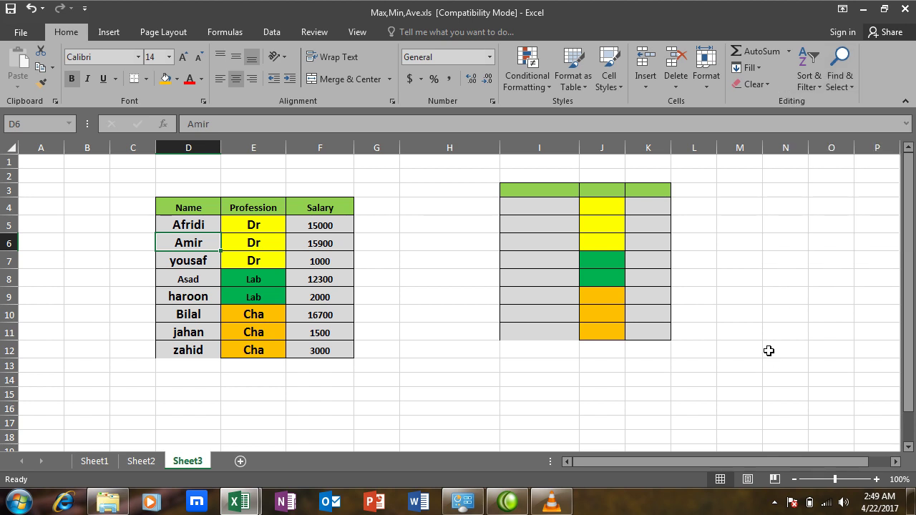
{"action": "left_click", "coordinate": [862, 9]}
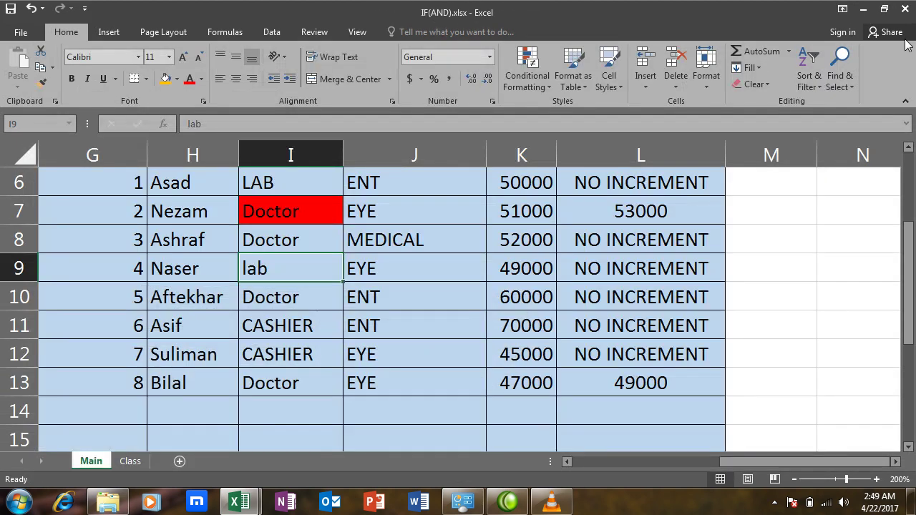
{"action": "left_click", "coordinate": [865, 10]}
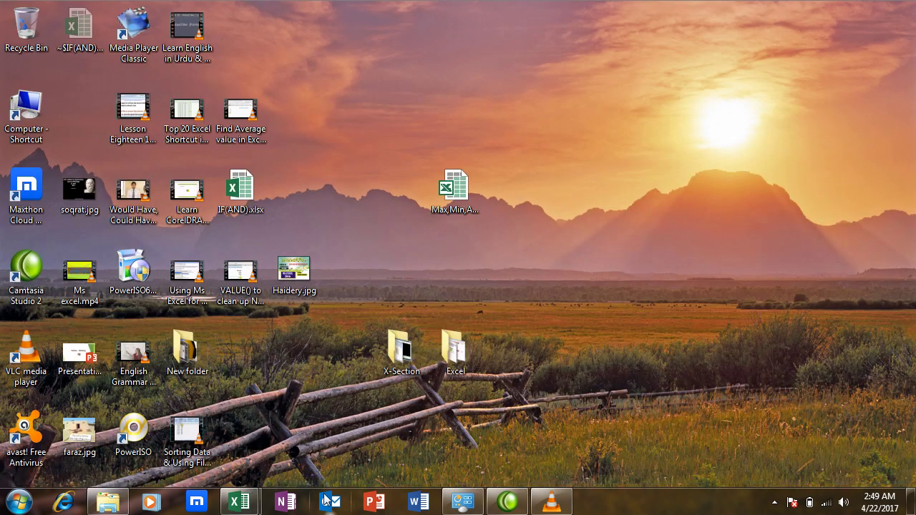
{"action": "mouse_move", "coordinate": [252, 507]}
{"action": "left_click", "coordinate": [313, 454]}
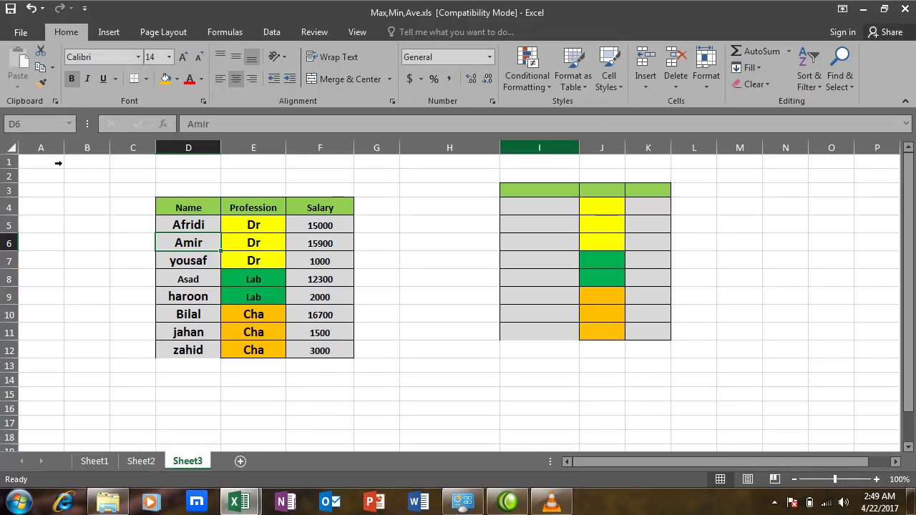
Step: Browse the Insert Equation gallery, close it, and minimise the workbook to the desktop
{"action": "left_click", "coordinate": [108, 32]}
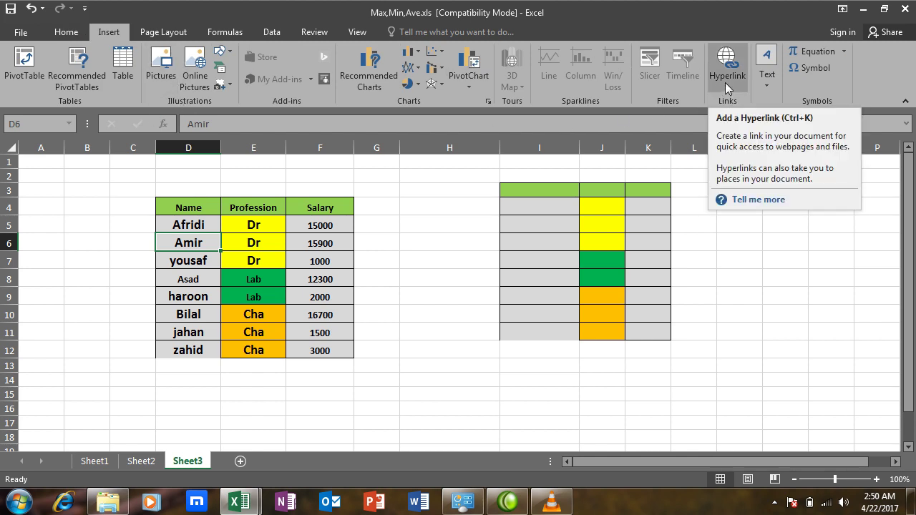
{"action": "left_click", "coordinate": [849, 52]}
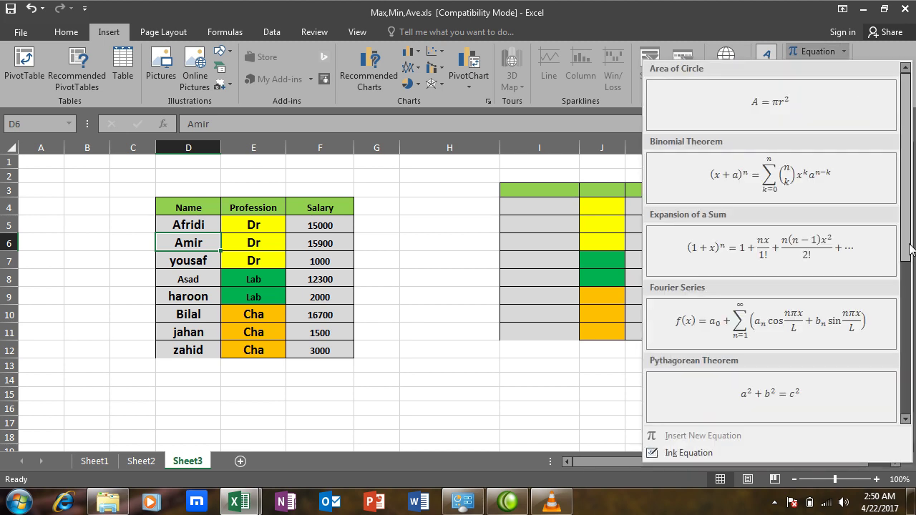
{"action": "left_click_drag", "start_coordinate": [910, 248], "coordinate": [894, 212]}
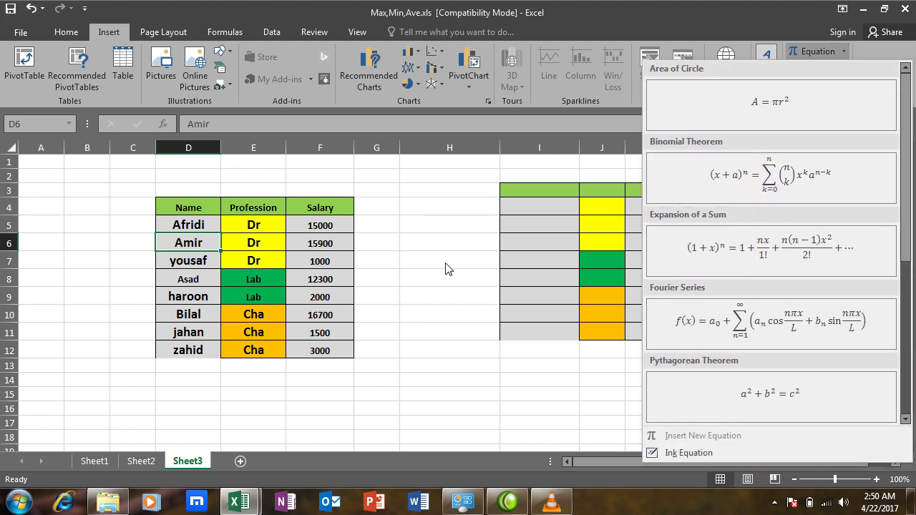
{"action": "left_click", "coordinate": [447, 228]}
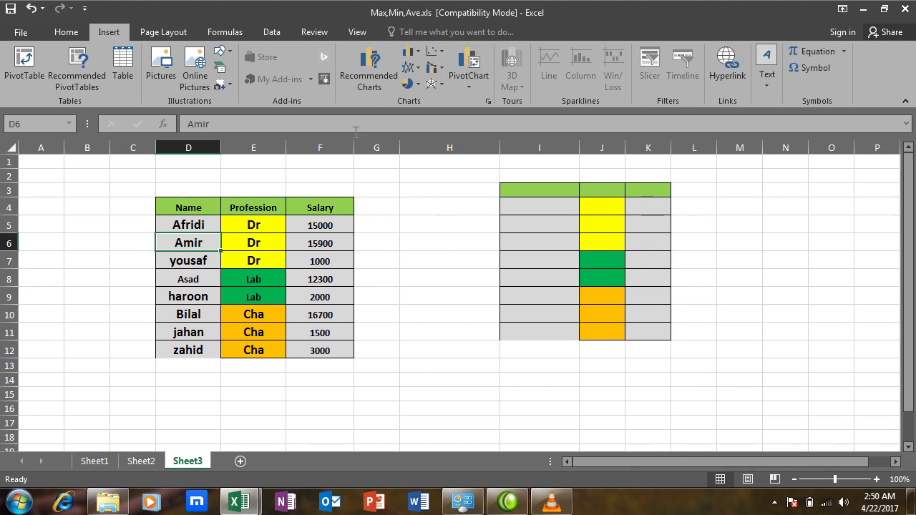
{"action": "left_click", "coordinate": [864, 9]}
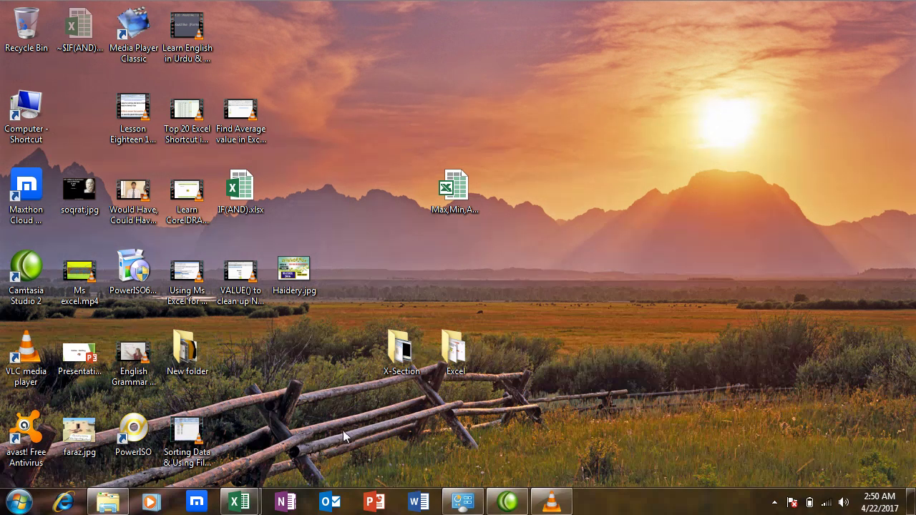
Step: Search YouTube in Maxthon for the tutor's channel, open COMPUTER LEARNING in a new tab, then minimise
{"action": "left_click", "coordinate": [198, 503]}
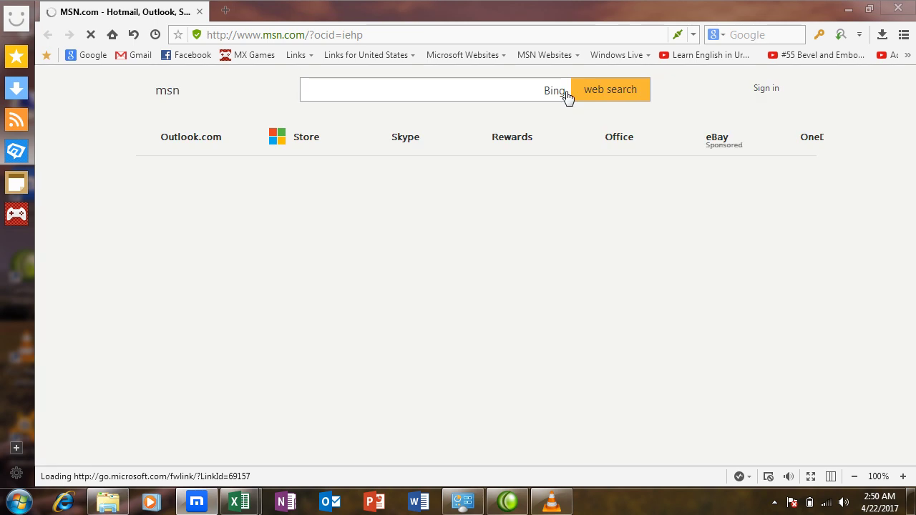
{"action": "left_click", "coordinate": [687, 58]}
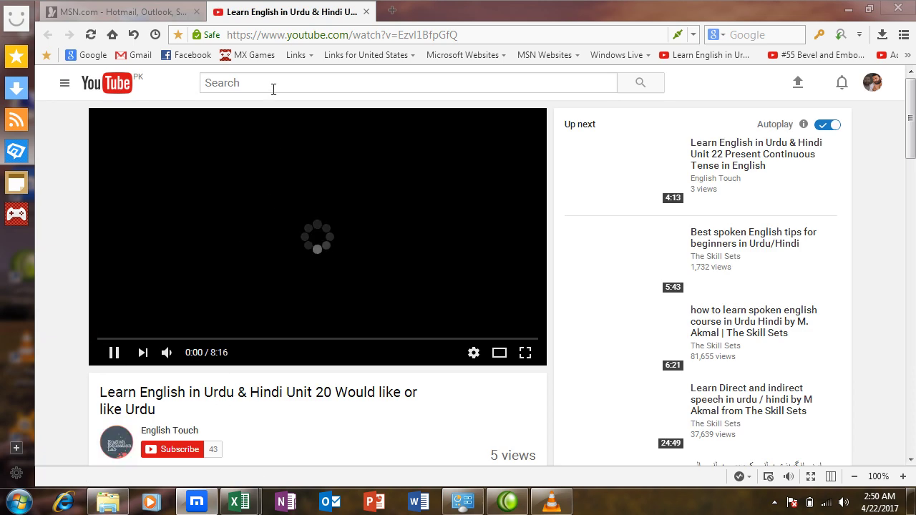
{"action": "left_click", "coordinate": [270, 84]}
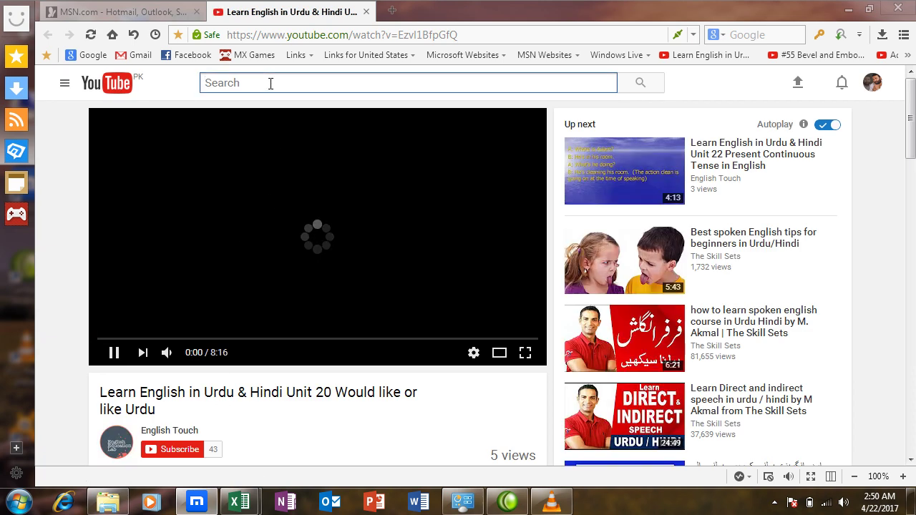
{"action": "type", "text": "rahim"}
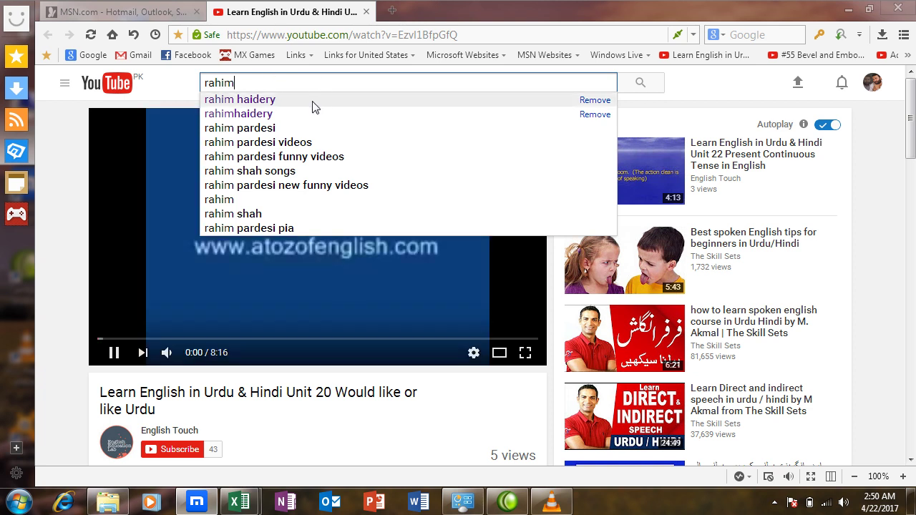
{"action": "left_click", "coordinate": [312, 101]}
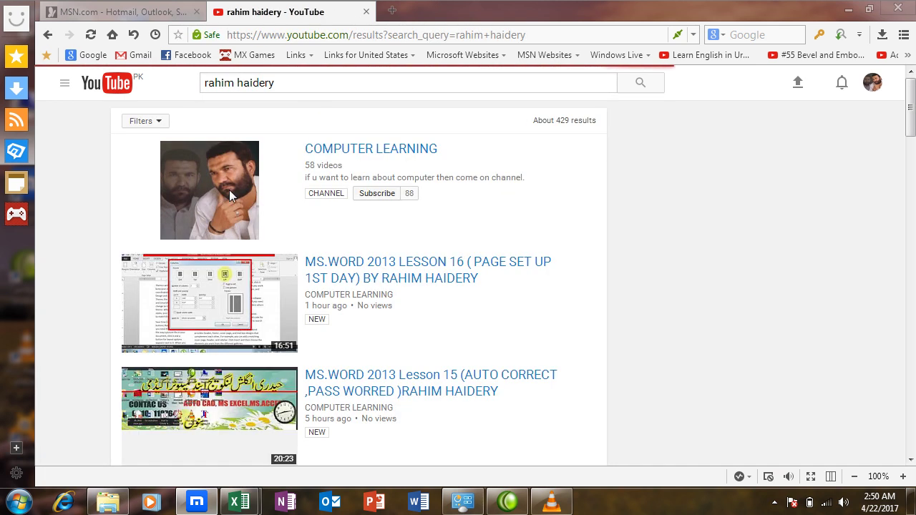
{"action": "middle_click", "coordinate": [343, 150]}
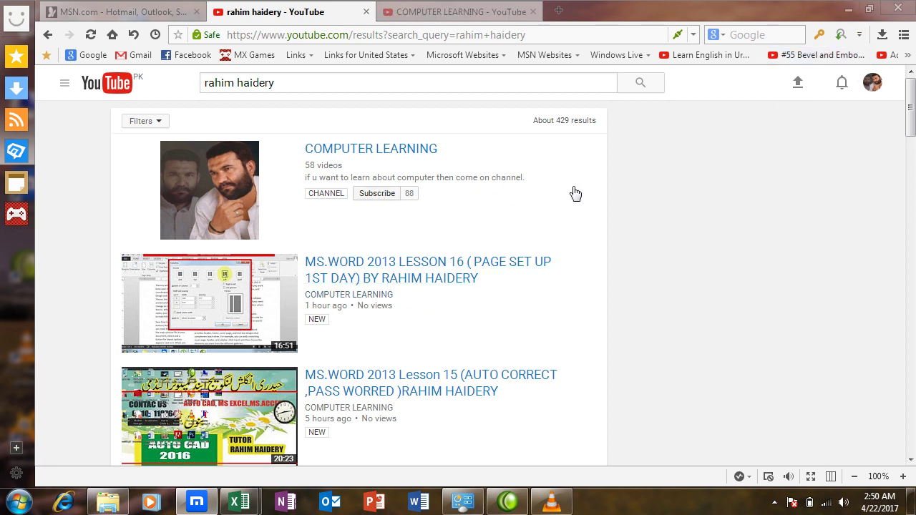
{"action": "left_click", "coordinate": [851, 10]}
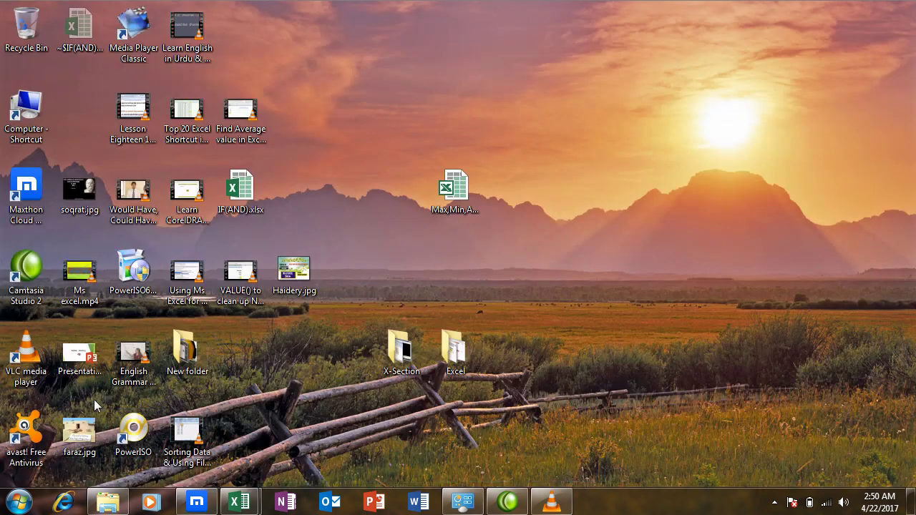